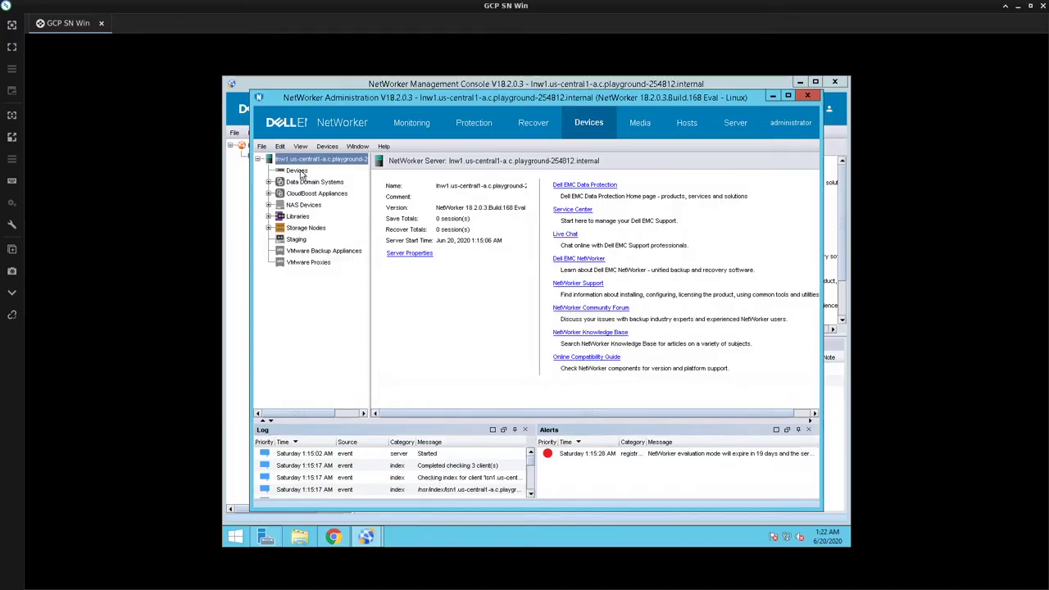
Step: Open the NetWorker server's Devices list and check the /dev/sdb1 mount on /aftd in the lnw1 terminal
left_click(297, 170)
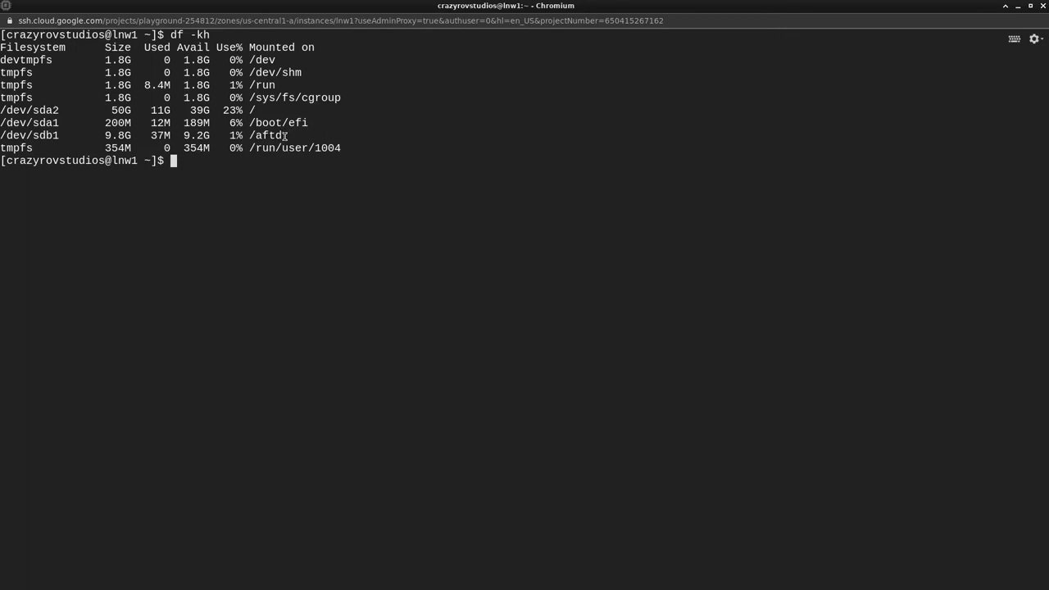
left_click_drag(285, 136, 2, 136)
Step: Switch to the lsn1 terminal in Chromium and list its mounted file systems with df -kh
key("alt+Tab")
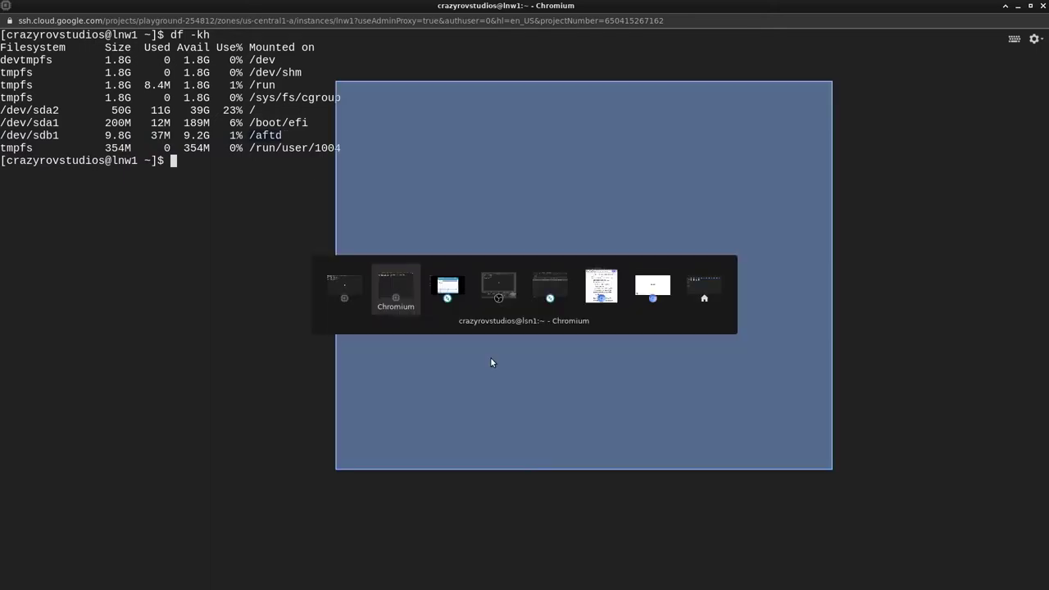
key("alt+Tab")
key("alt+Tab")
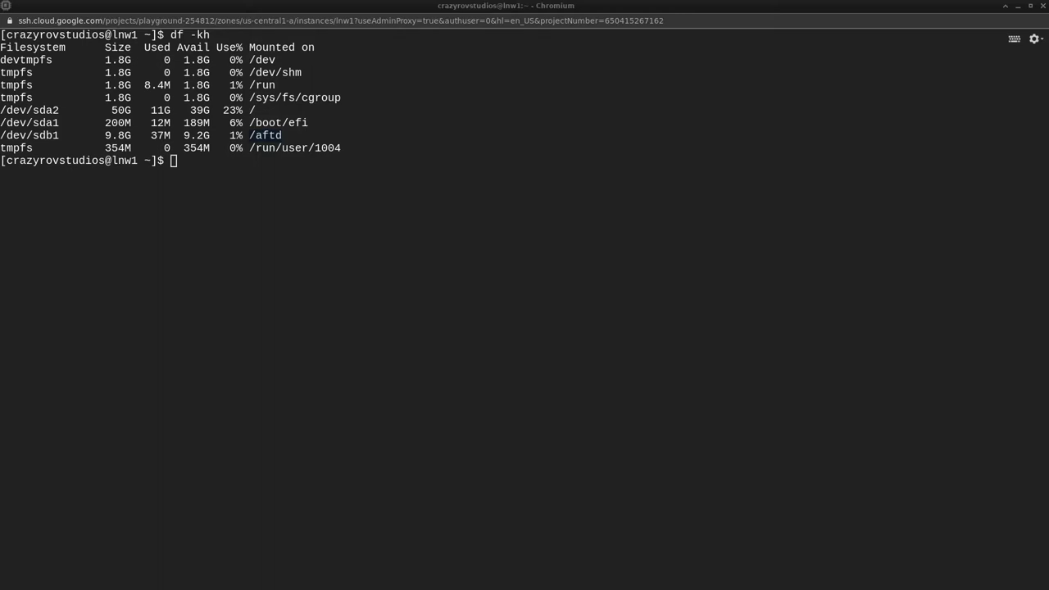
key("super+Up")
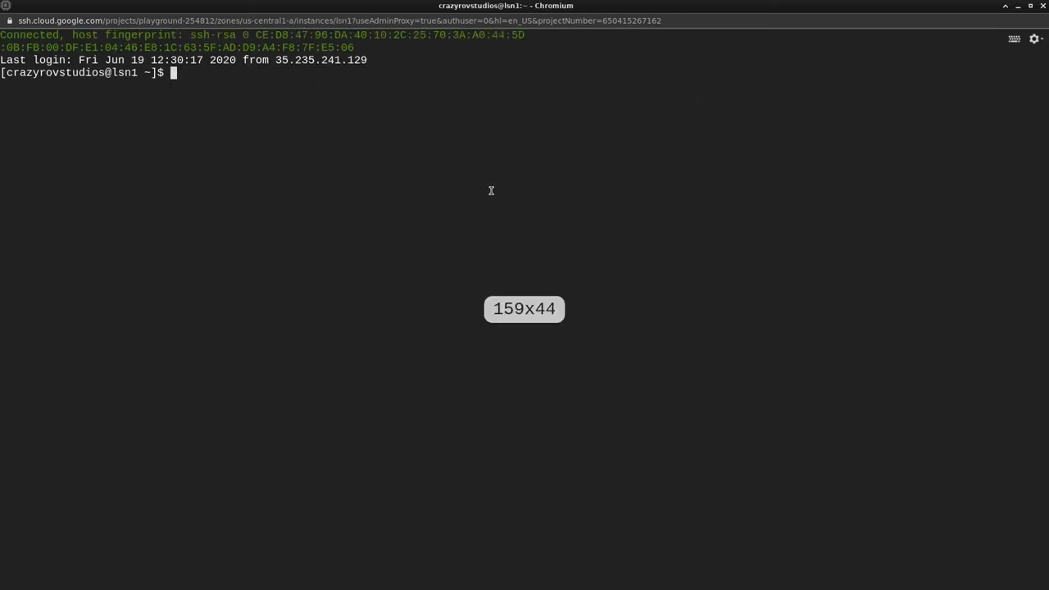
type("df -kh")
key("Return")
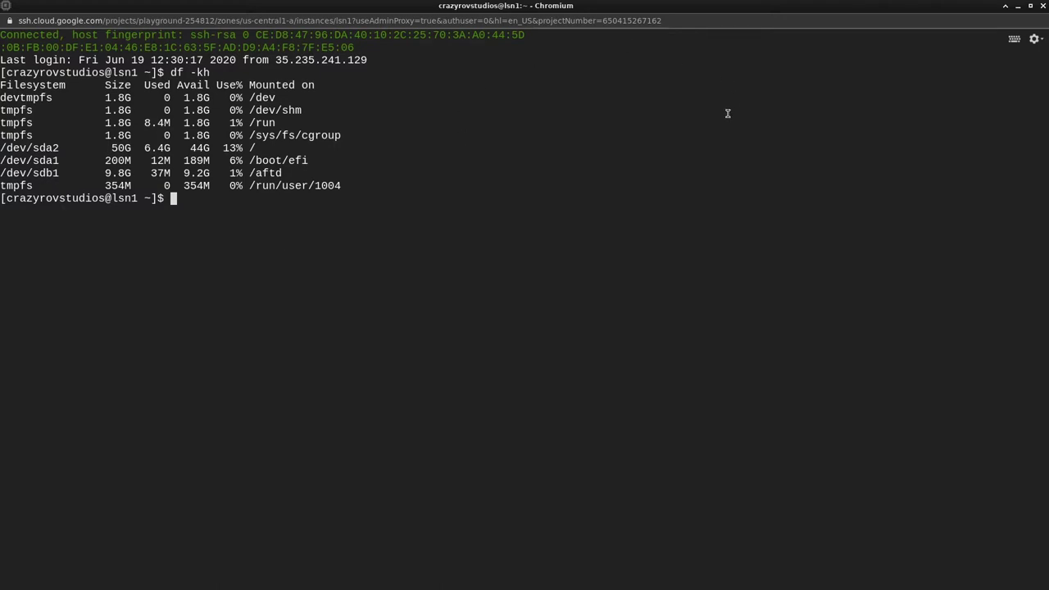
Step: Return to NetWorker Administration and start the New Device Wizard with Advanced File Type Device (AFTD) as the device type
key("alt+Tab")
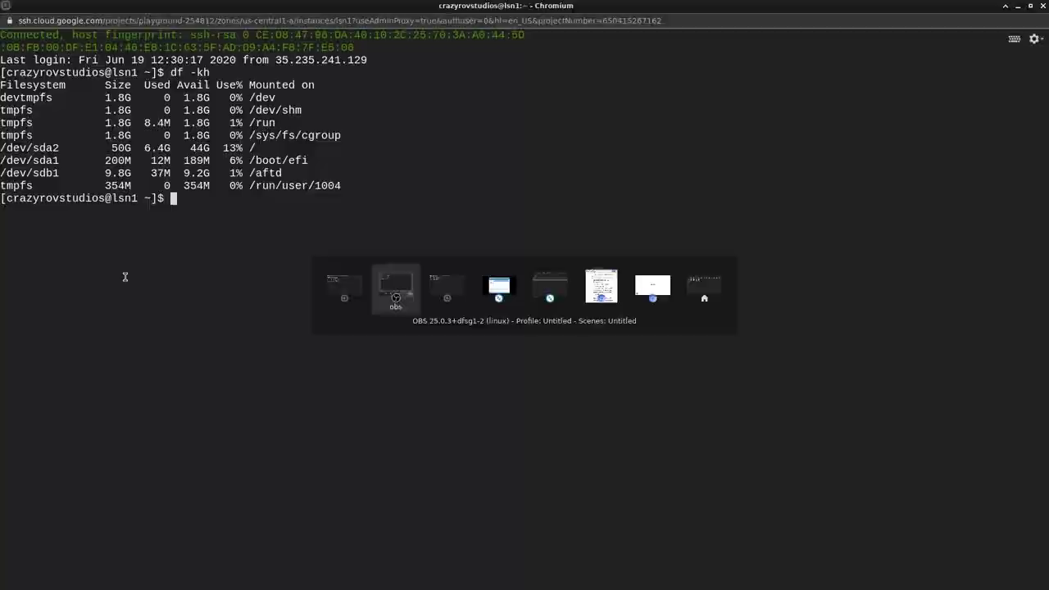
key("alt+Tab")
key("alt+Tab")
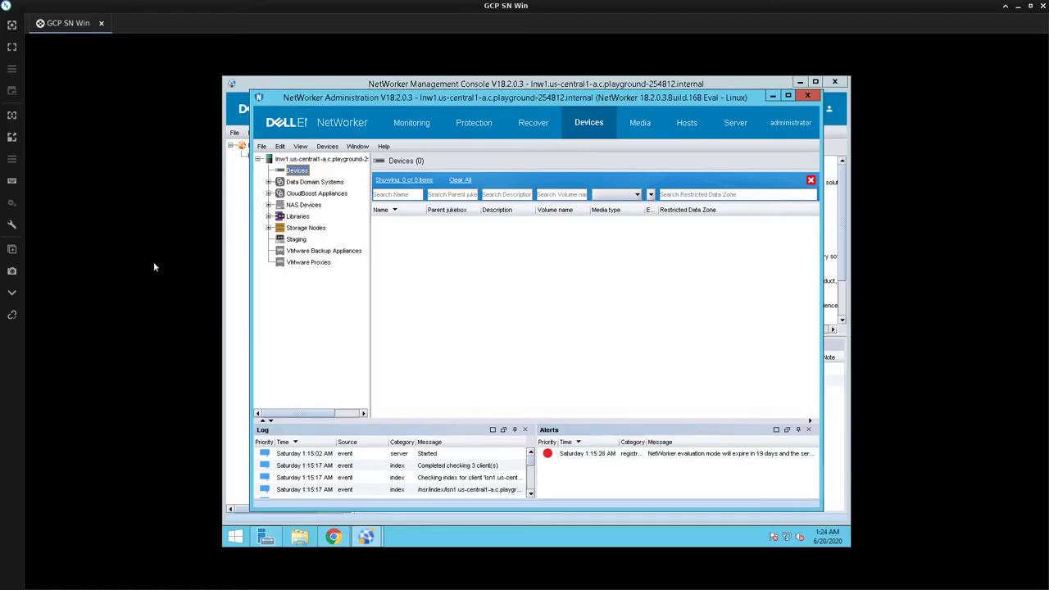
right_click(407, 234)
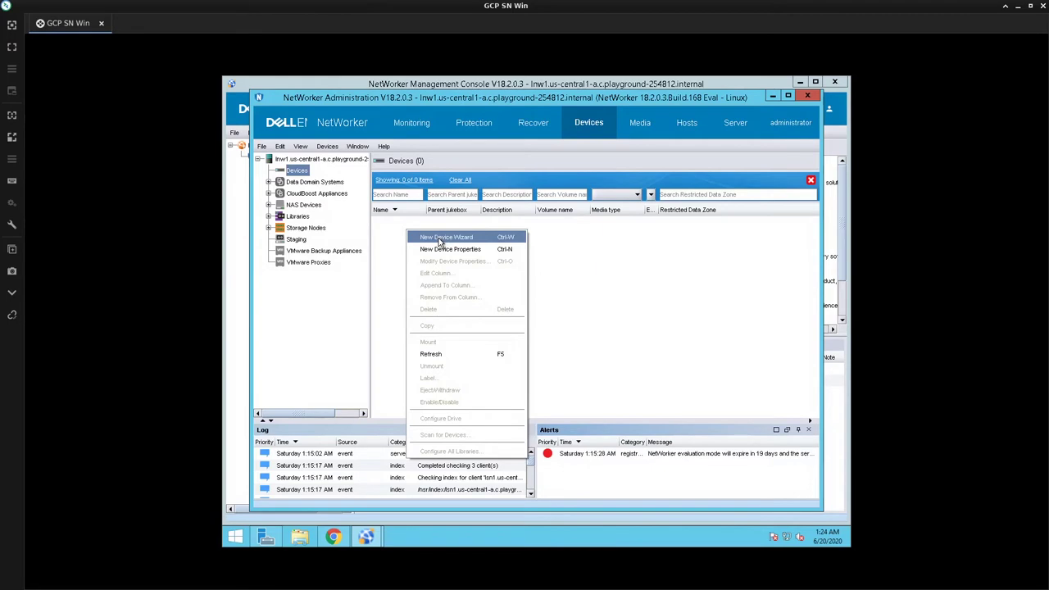
left_click(440, 239)
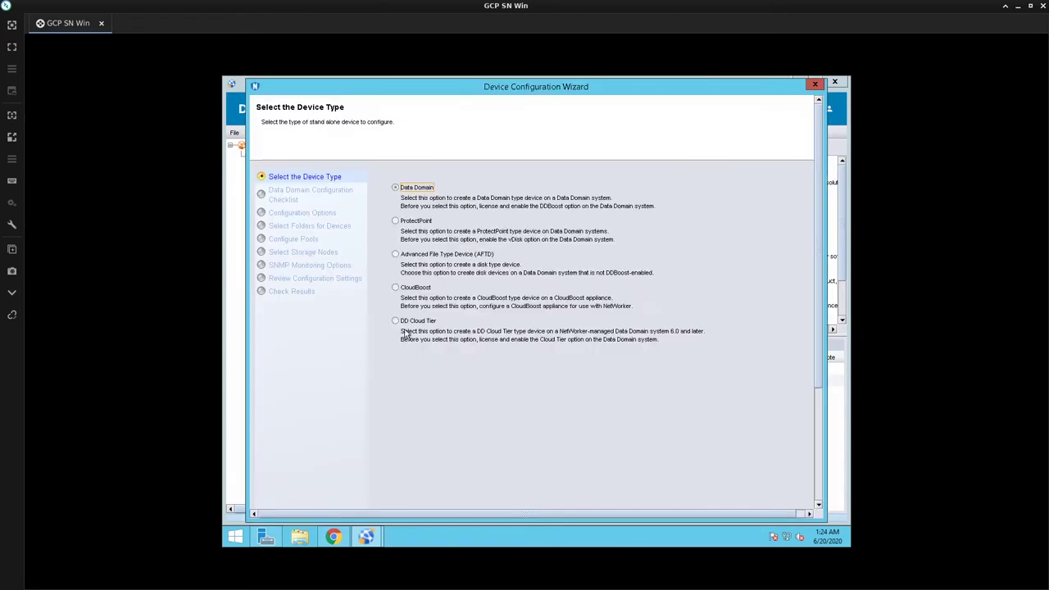
left_click(407, 257)
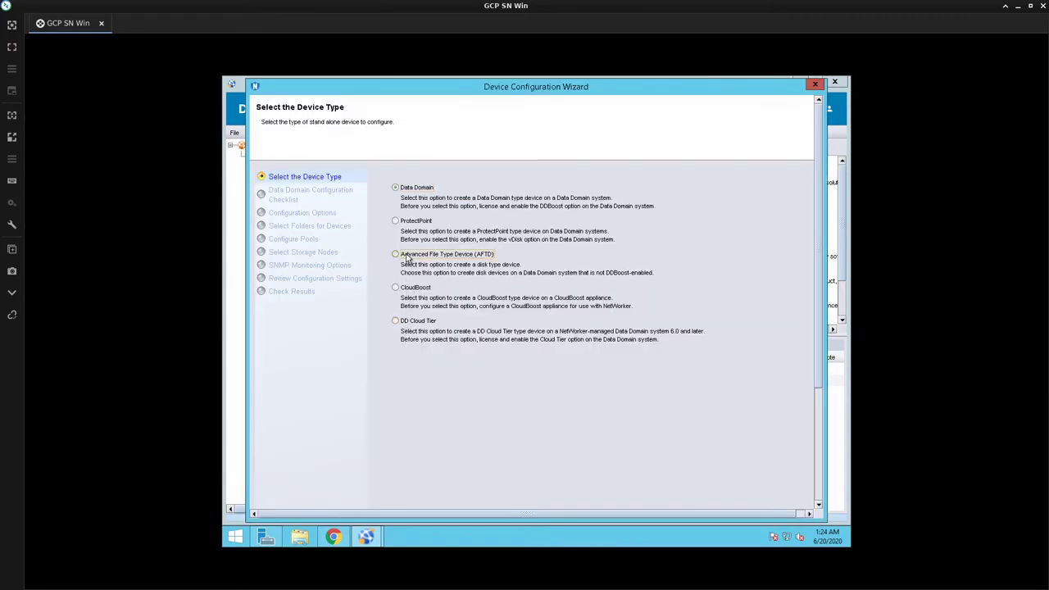
left_click(817, 487)
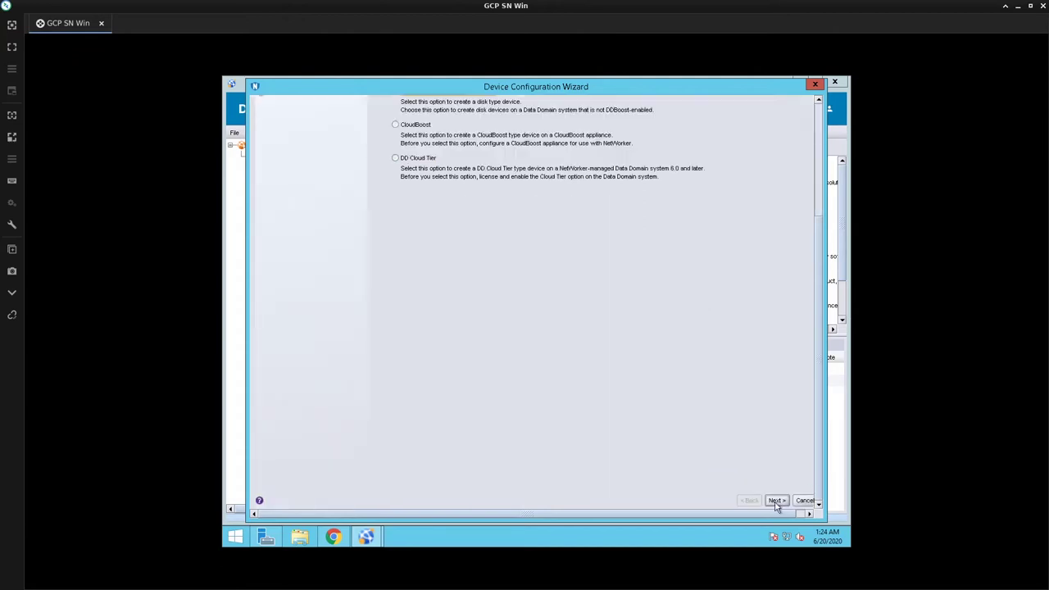
left_click(776, 501)
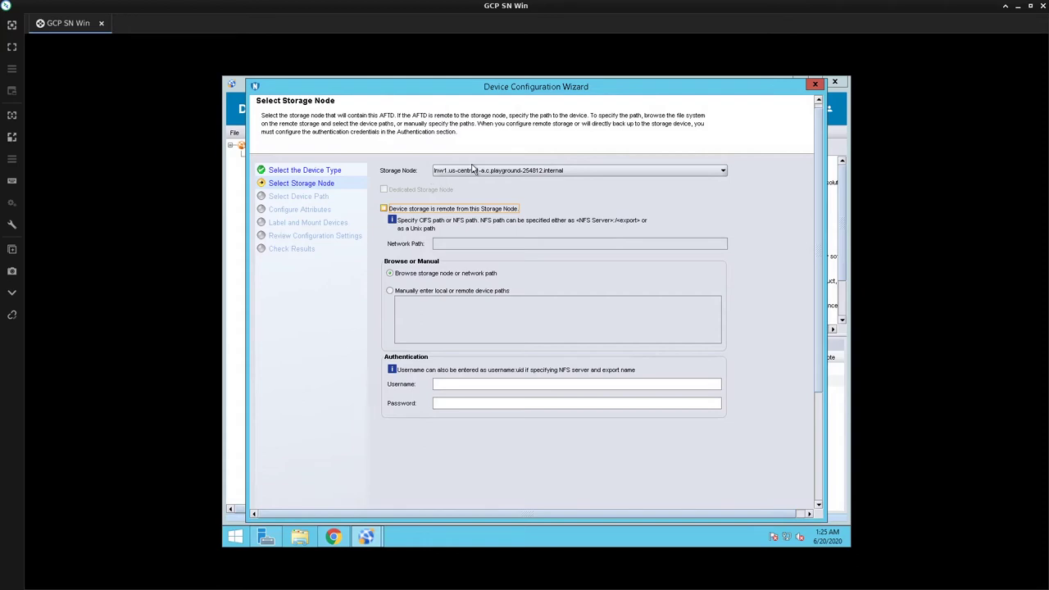
Step: Choose lnw1.us-central1-a.c.playground-254812.internal as the storage node and continue to the device path selection
left_click(472, 171)
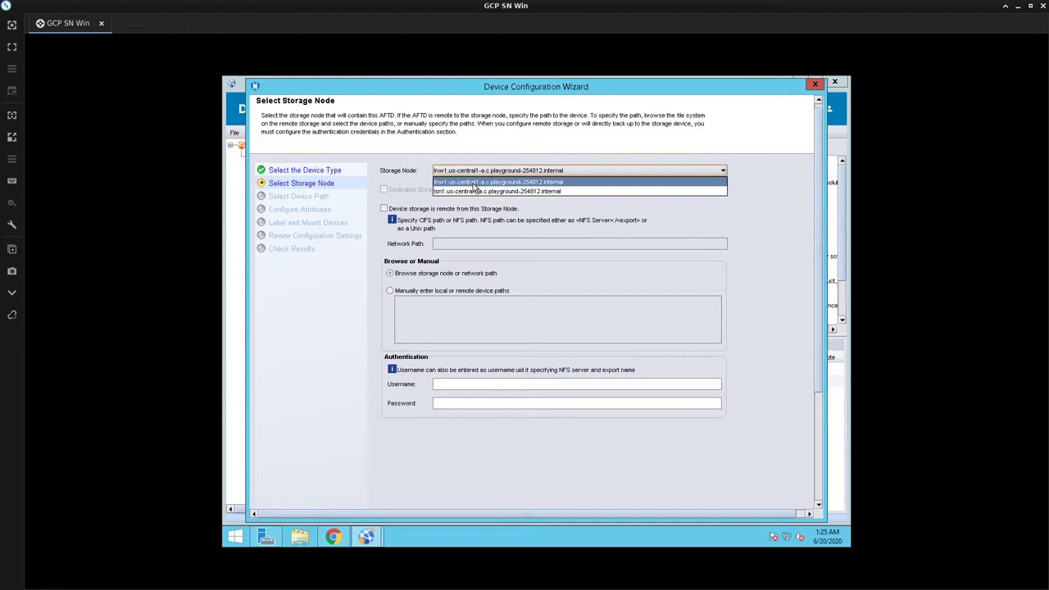
left_click(473, 182)
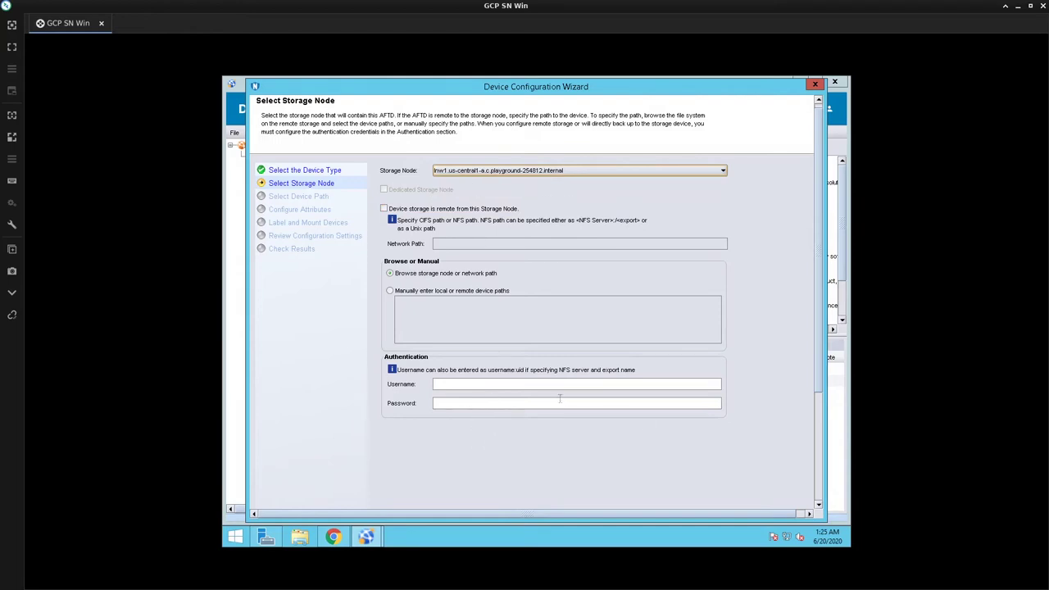
left_click(817, 494)
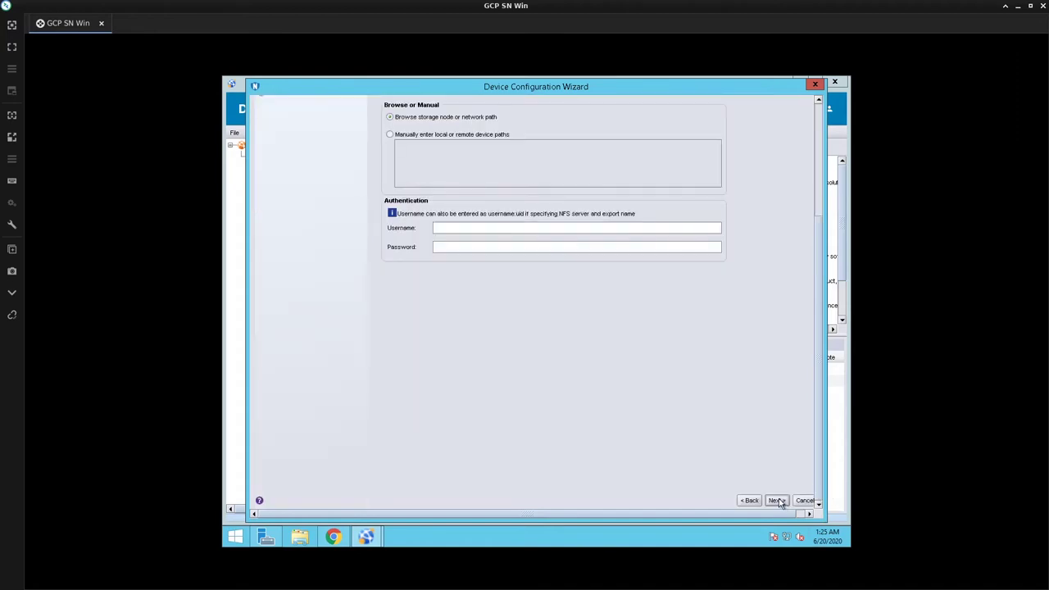
left_click(779, 502)
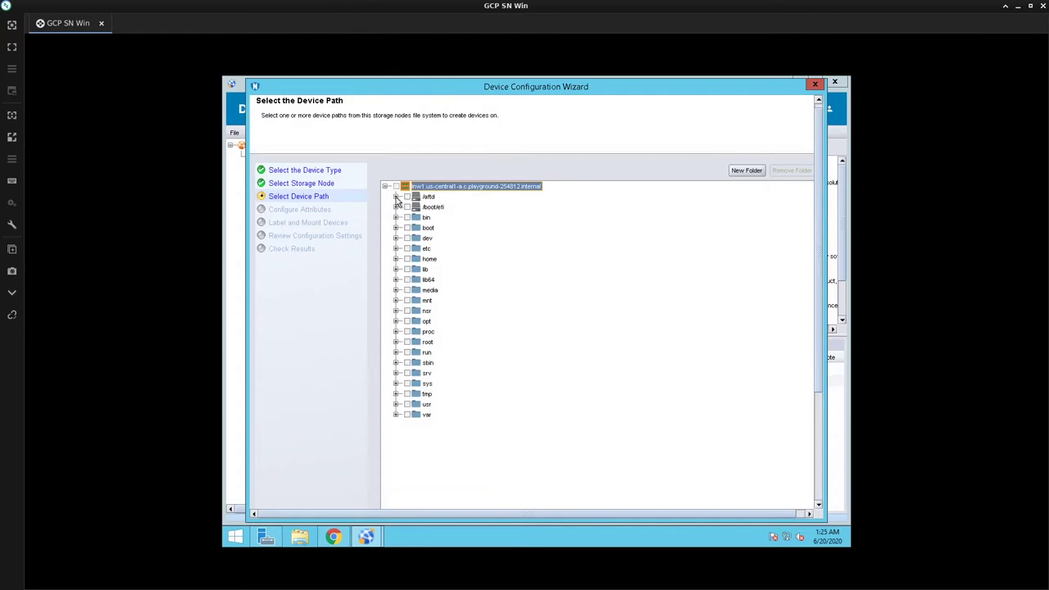
Step: Create a folder named device1 under /aftd and use it as the only selected device path
double_click(426, 198)
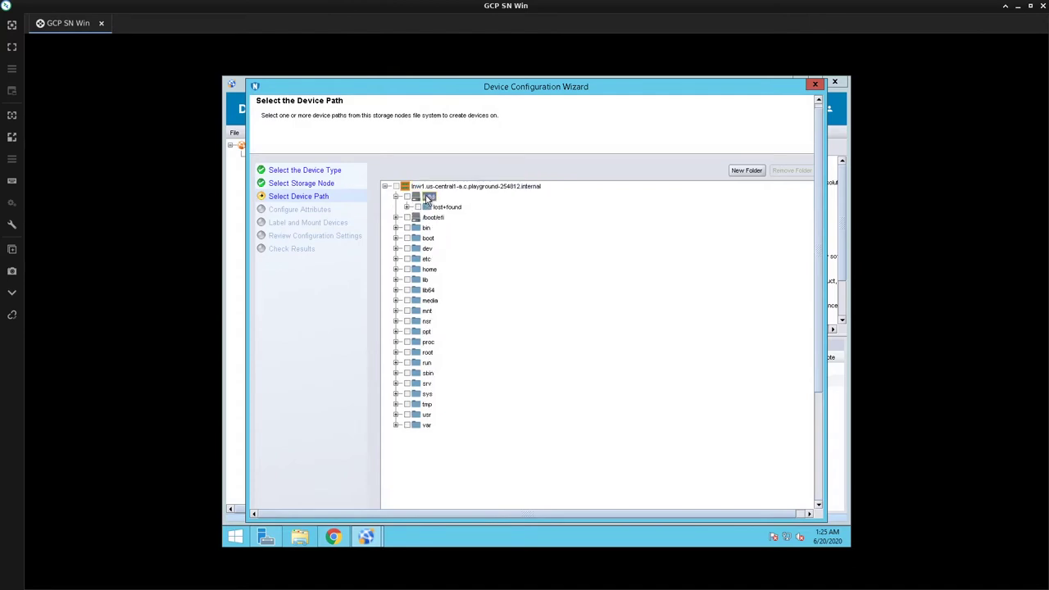
left_click(746, 171)
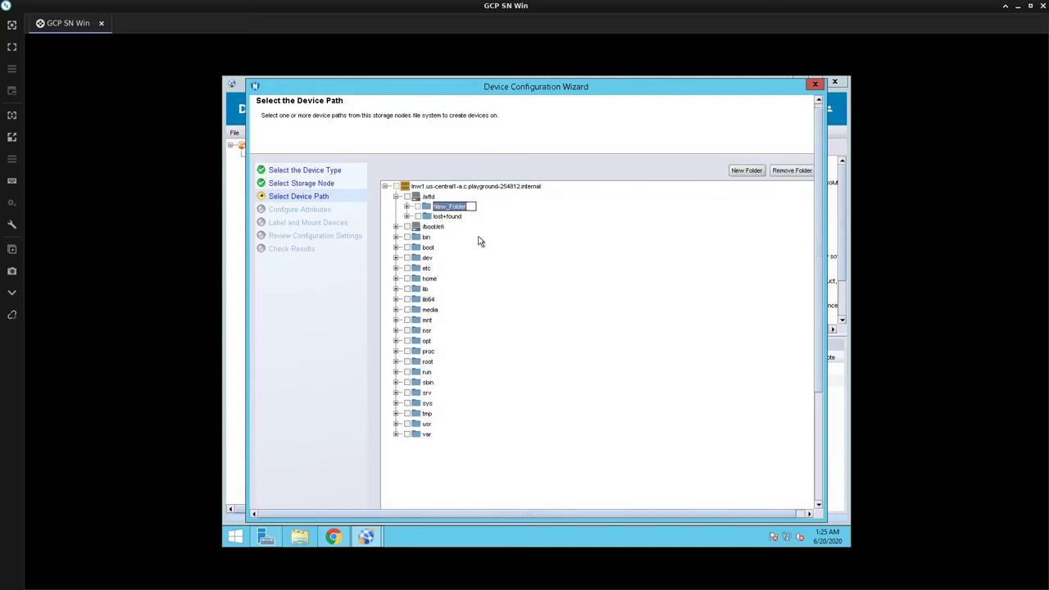
type("device1")
left_click(426, 237)
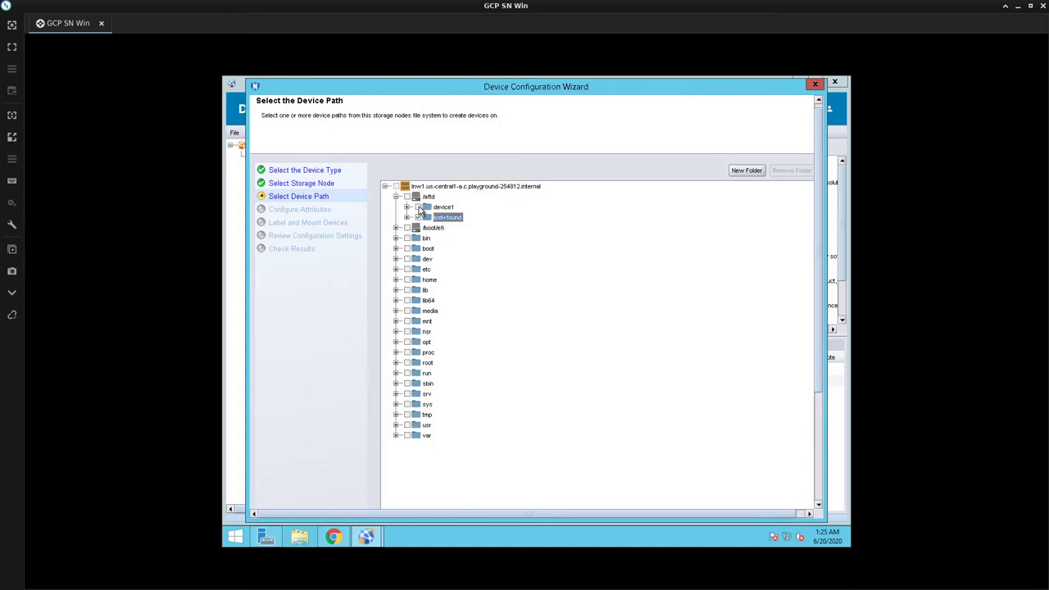
left_click(418, 207)
left_click(417, 217)
scroll(817, 499, "down", 5)
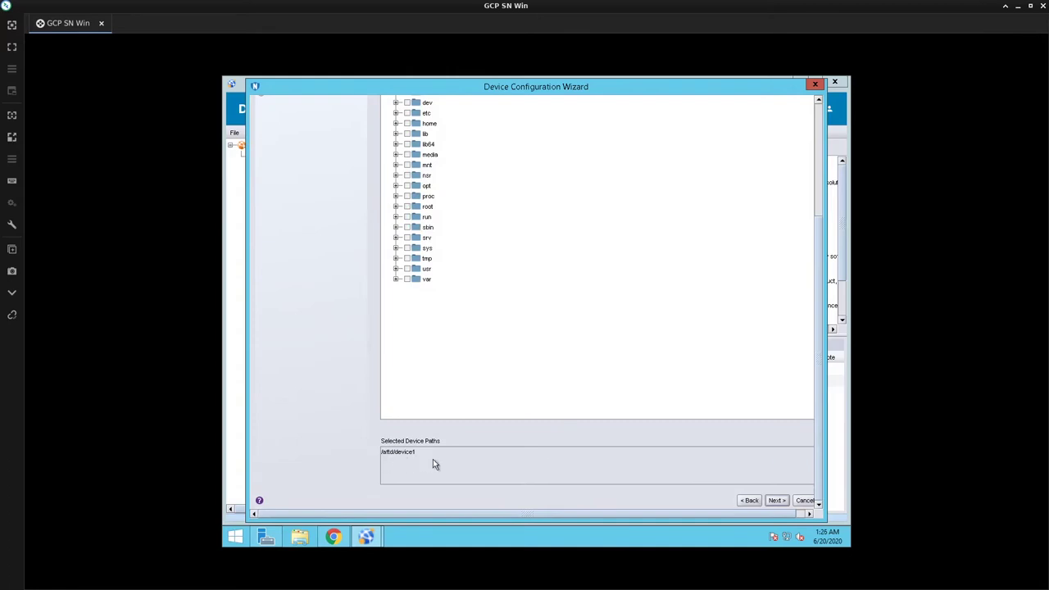
left_click(779, 501)
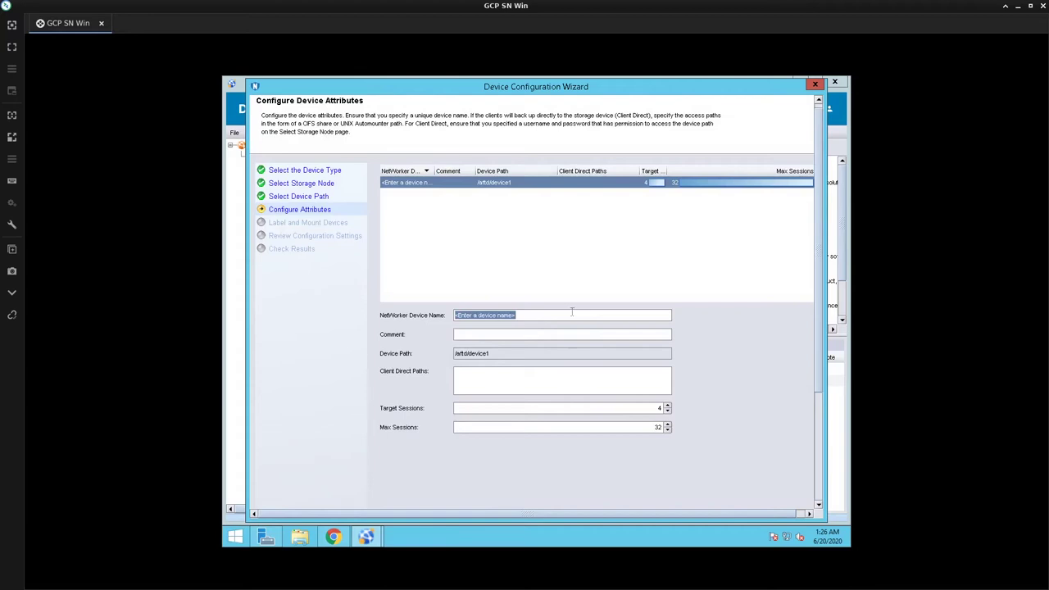
Step: Name the NetWorker device AFTD_1 and accept the other device attributes
type("AFTD_")
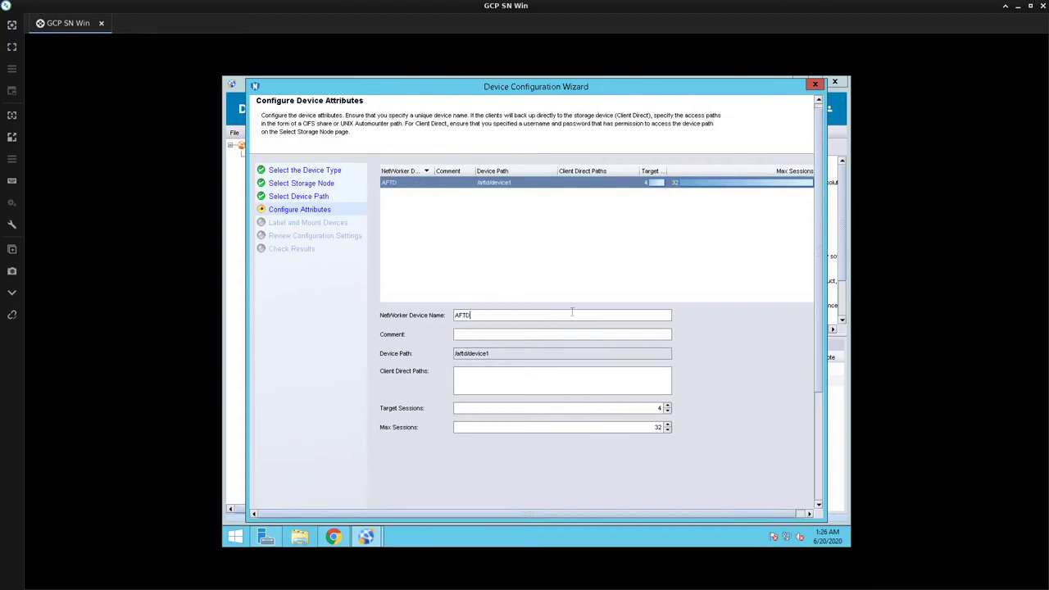
type("1")
left_click(551, 384)
scroll(820, 498, "down", 5)
left_click(780, 502)
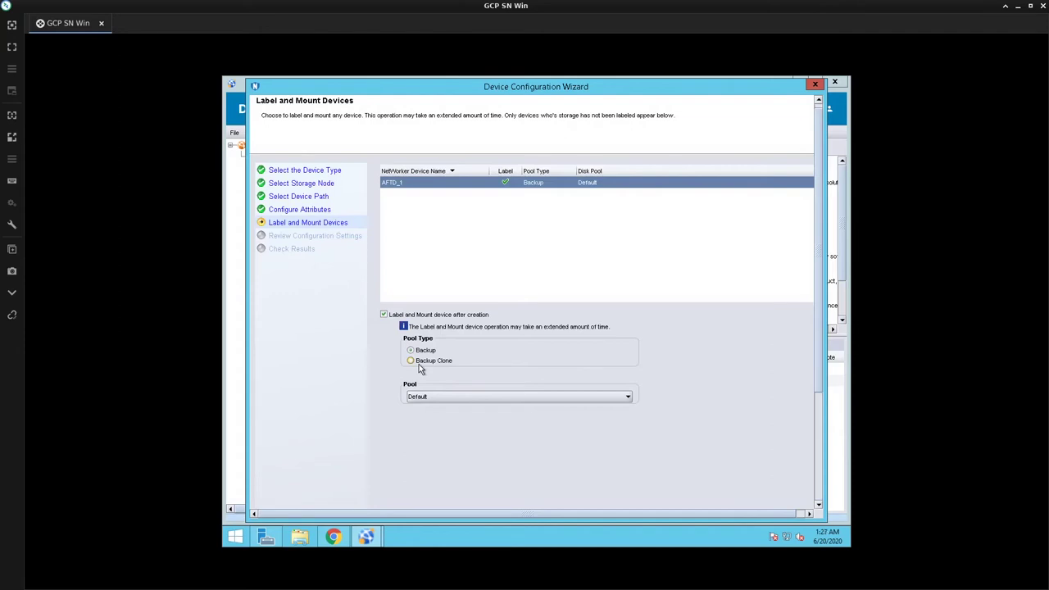
Step: Keep labeling and mounting after creation with the Backup pool type and the Default pool, and continue to the settings review
left_click(537, 398)
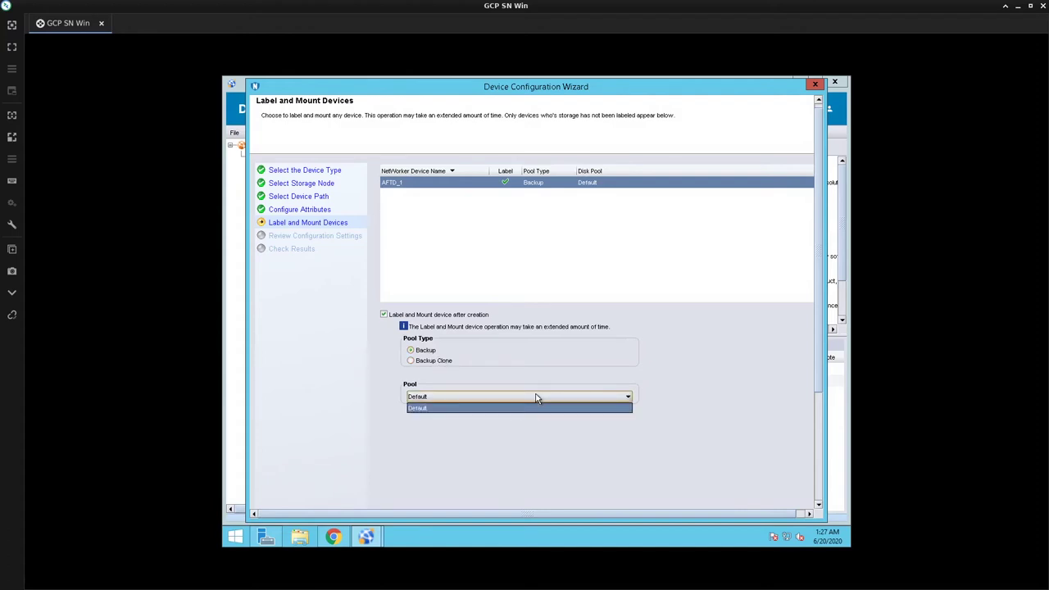
left_click(536, 398)
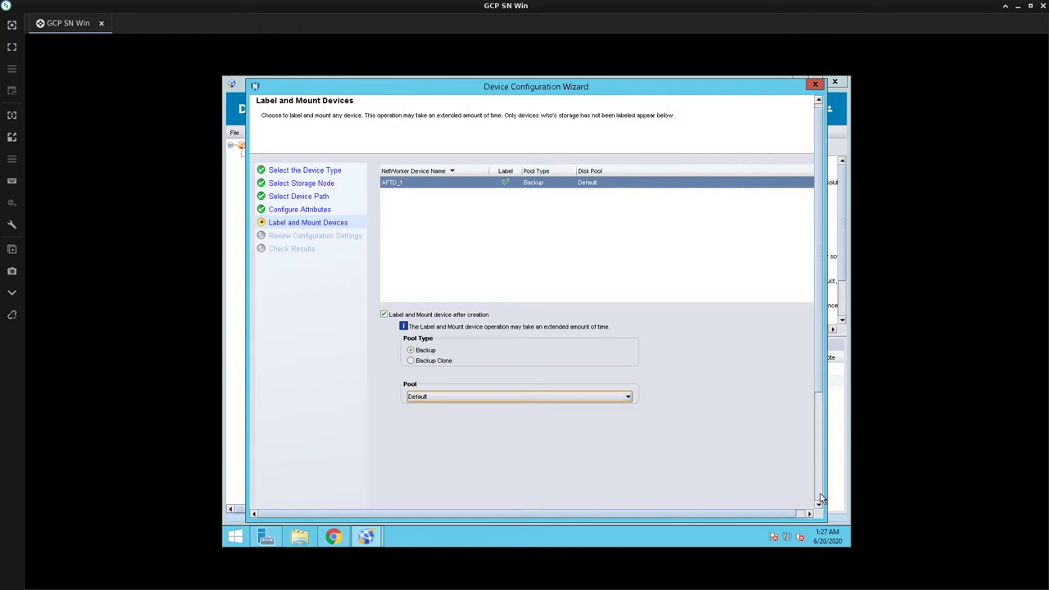
scroll(822, 498, "down", 3)
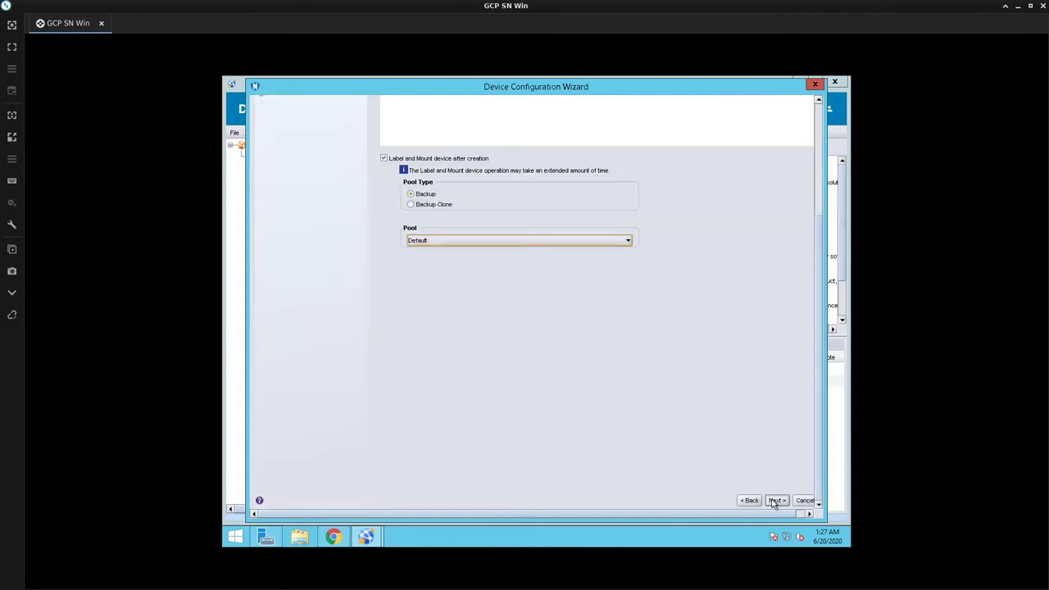
left_click(774, 502)
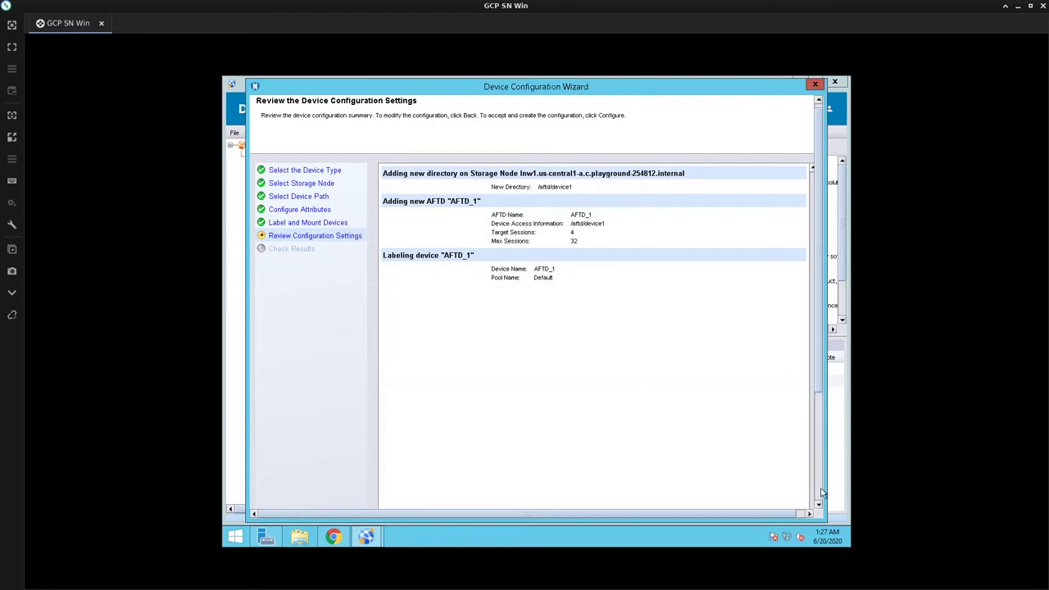
Step: Configure the reviewed AFTD_1 device, finish the wizard, and select the new device in the Devices list
scroll(822, 492, "down", 3)
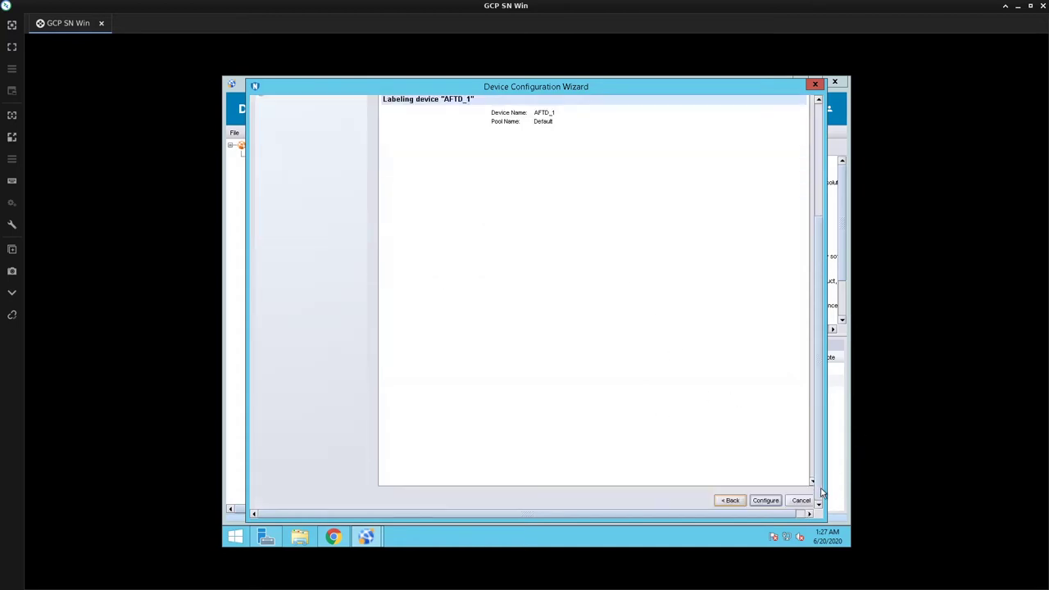
left_click(770, 502)
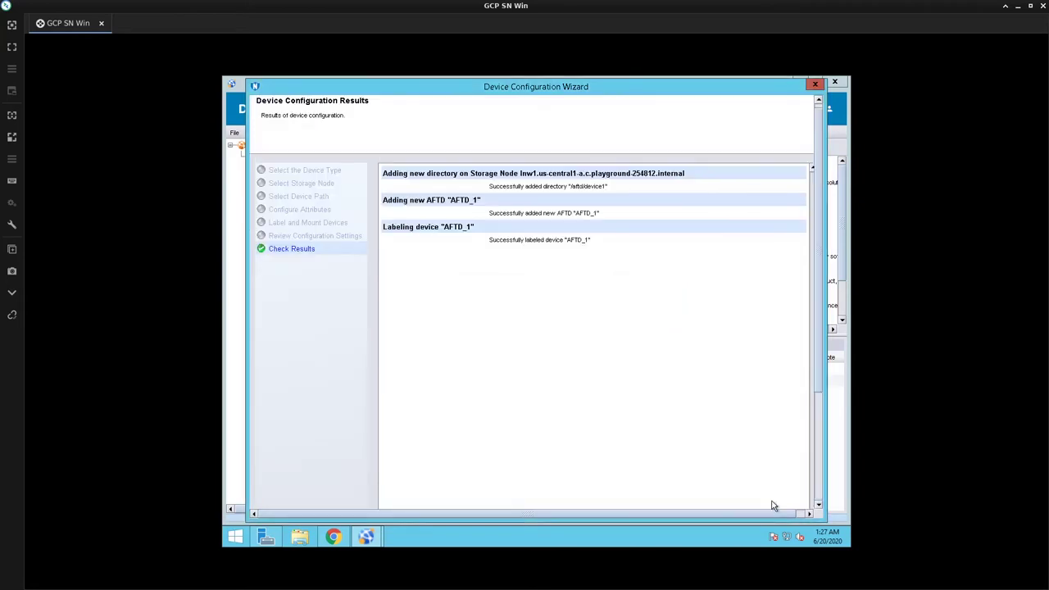
mouse_move(817, 487)
scroll(814, 494, "down", 2)
left_click(777, 501)
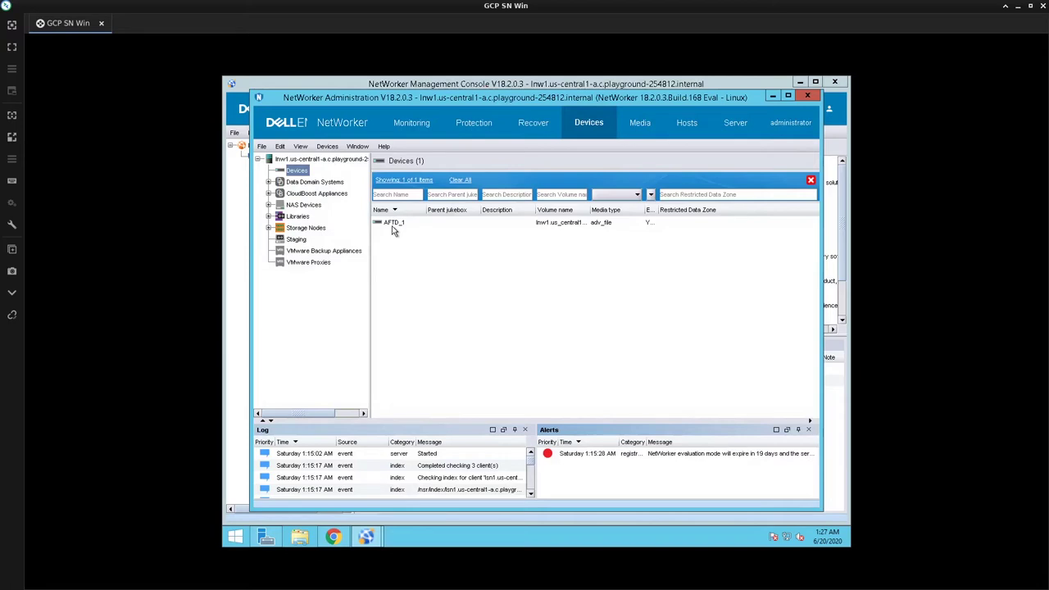
left_click(392, 226)
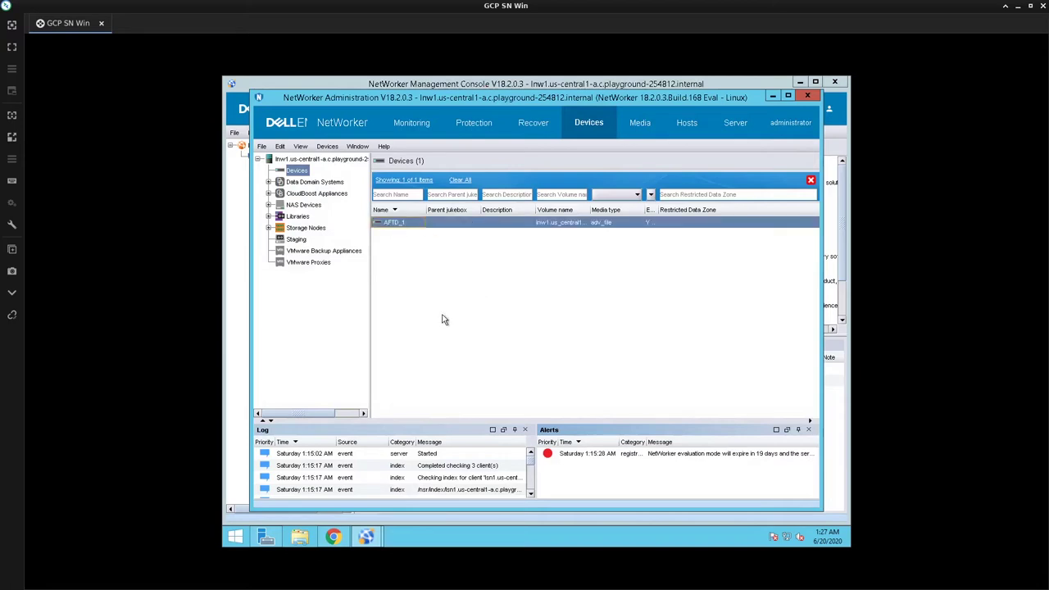
Step: Start another new device wizard with Advanced File Type Device (AFTD) and continue to the storage node selection
right_click(413, 246)
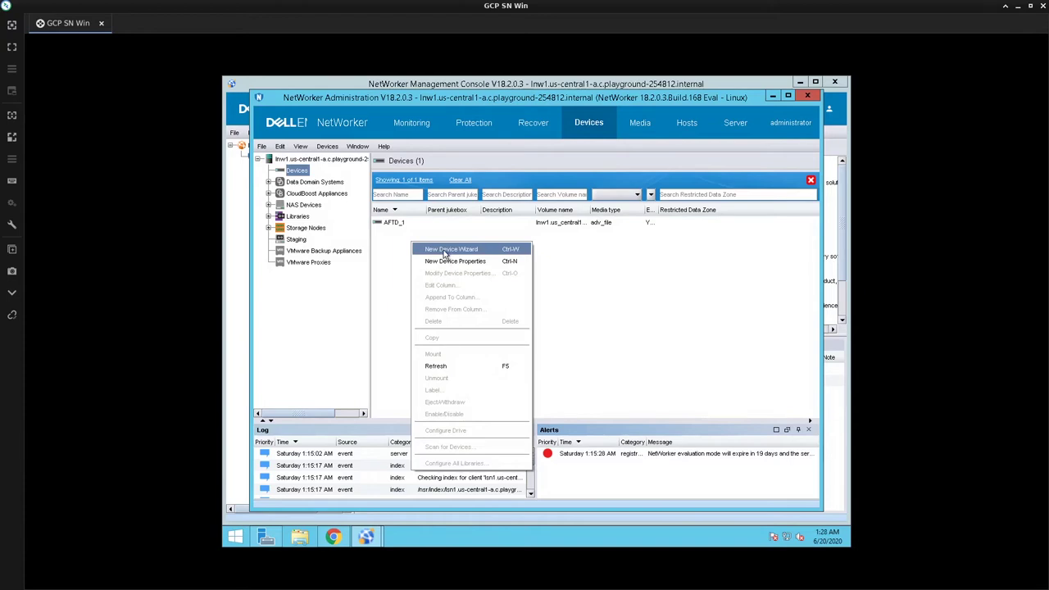
left_click(444, 250)
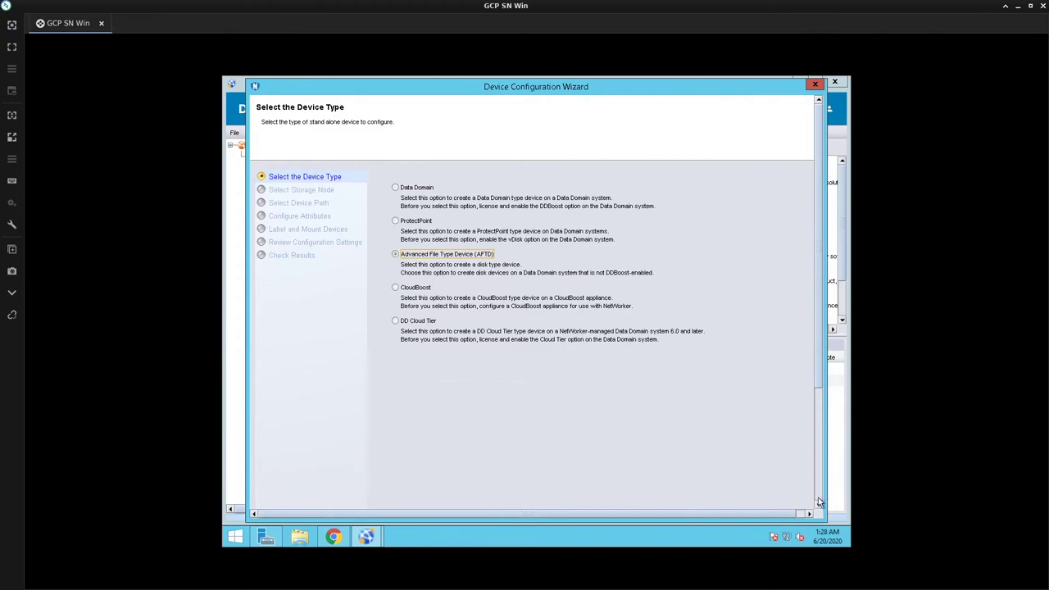
scroll(819, 501, "down", 3)
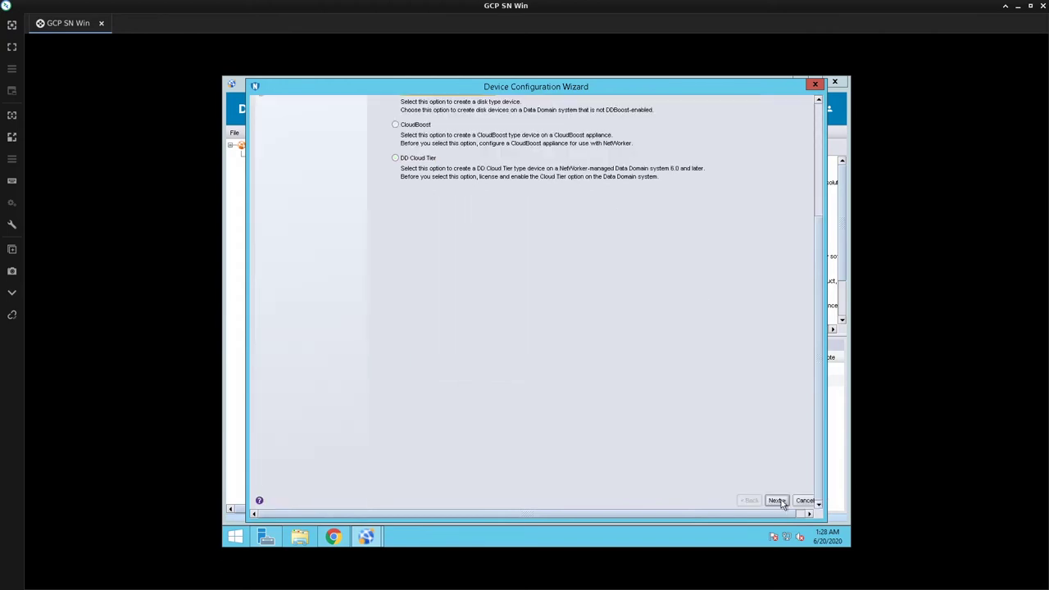
left_click(777, 500)
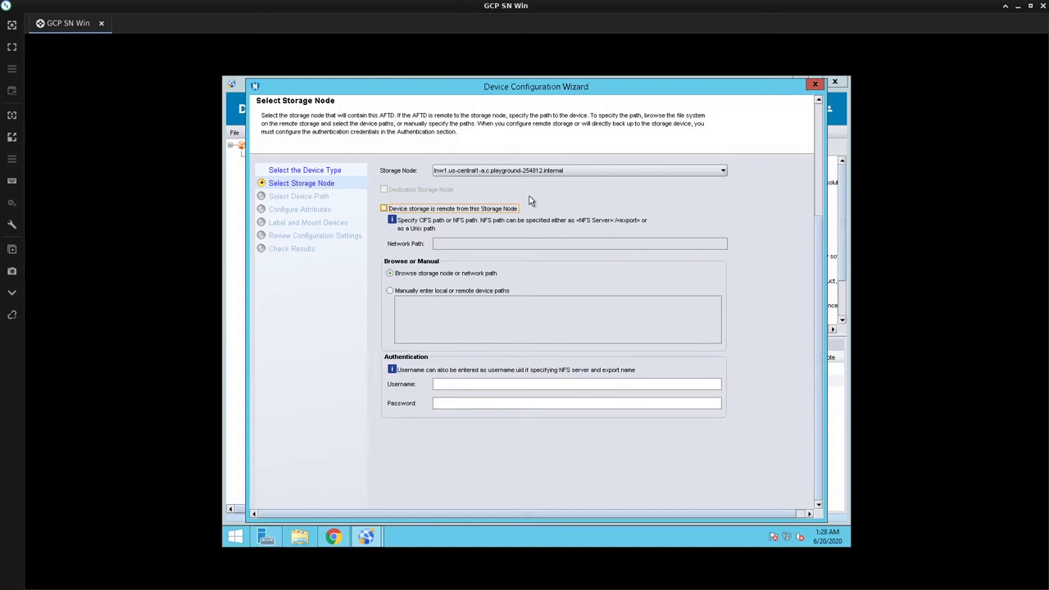
Step: Choose lsn1.us-central1-a.c.playground-254812.internal as the storage node for the AFTD and continue to the device path selection
left_click(453, 172)
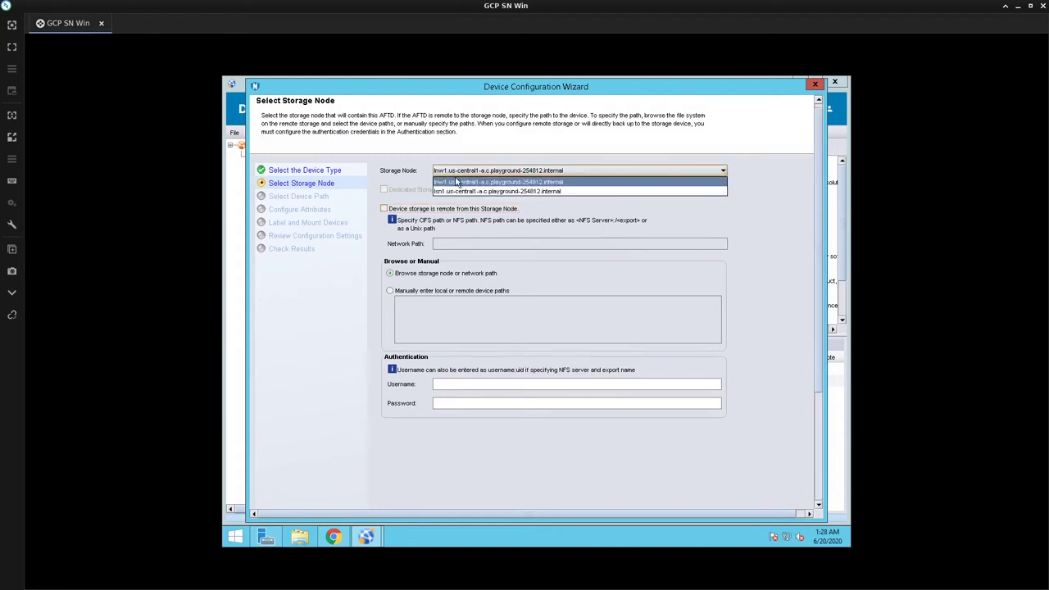
left_click(458, 192)
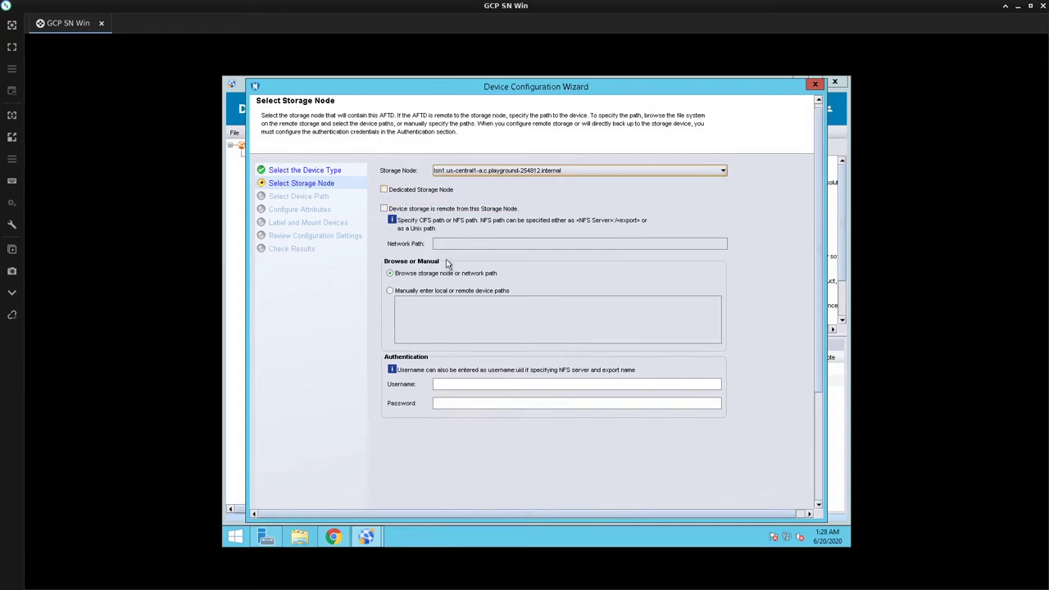
left_click(818, 498)
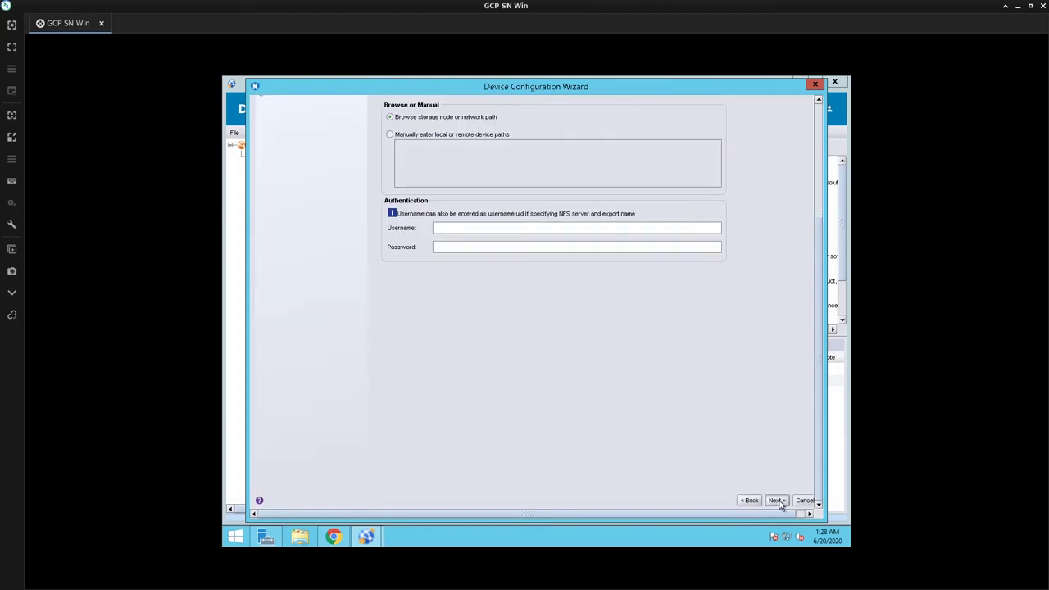
left_click(777, 500)
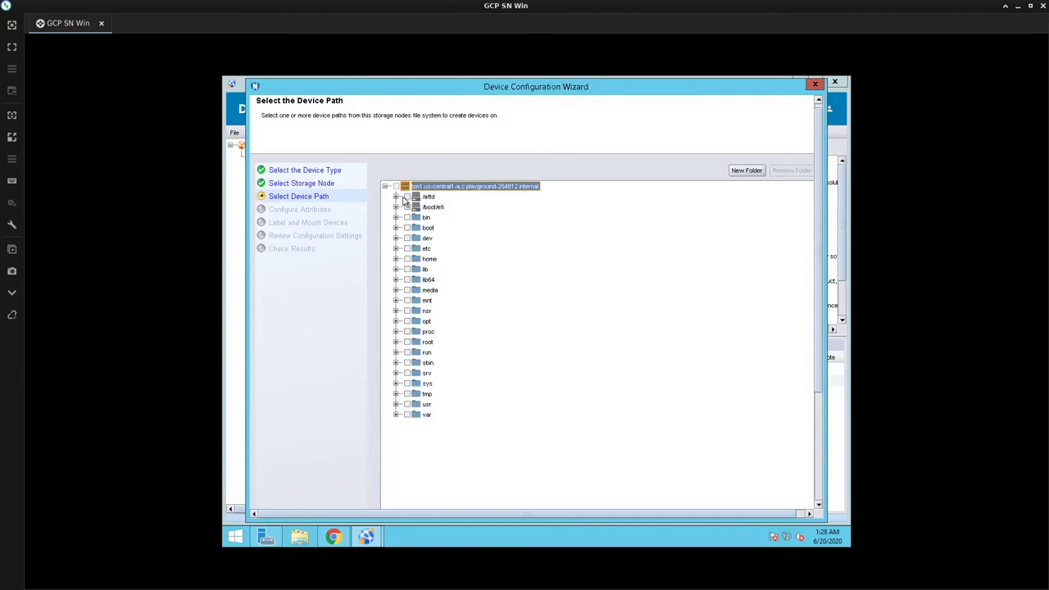
Step: Create a folder named device_1 under the /aftd file system of the lsn1 storage node
left_click(396, 197)
left_click(746, 170)
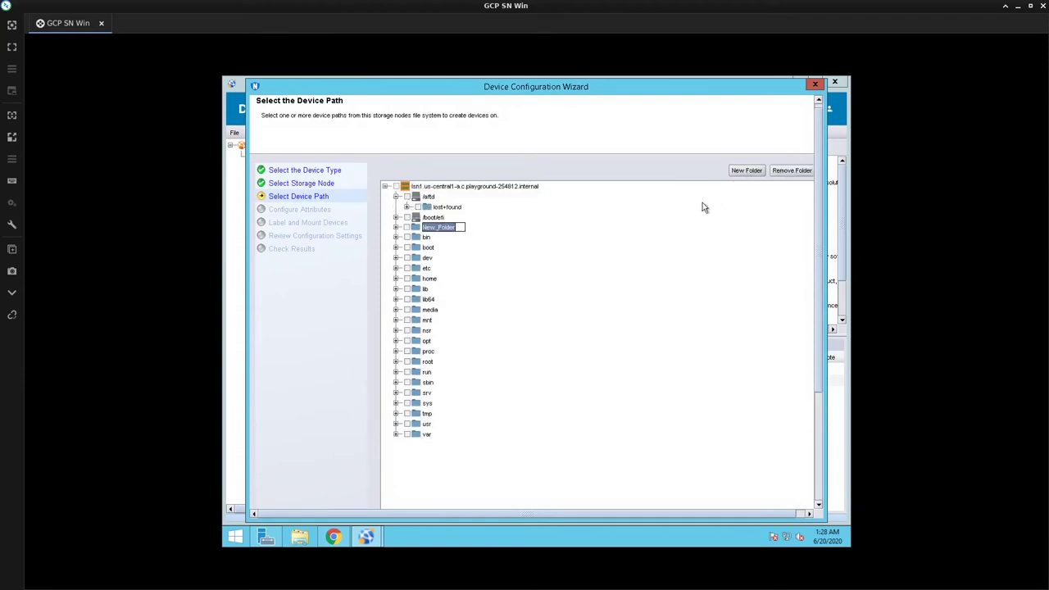
left_click(466, 229)
left_click(428, 196)
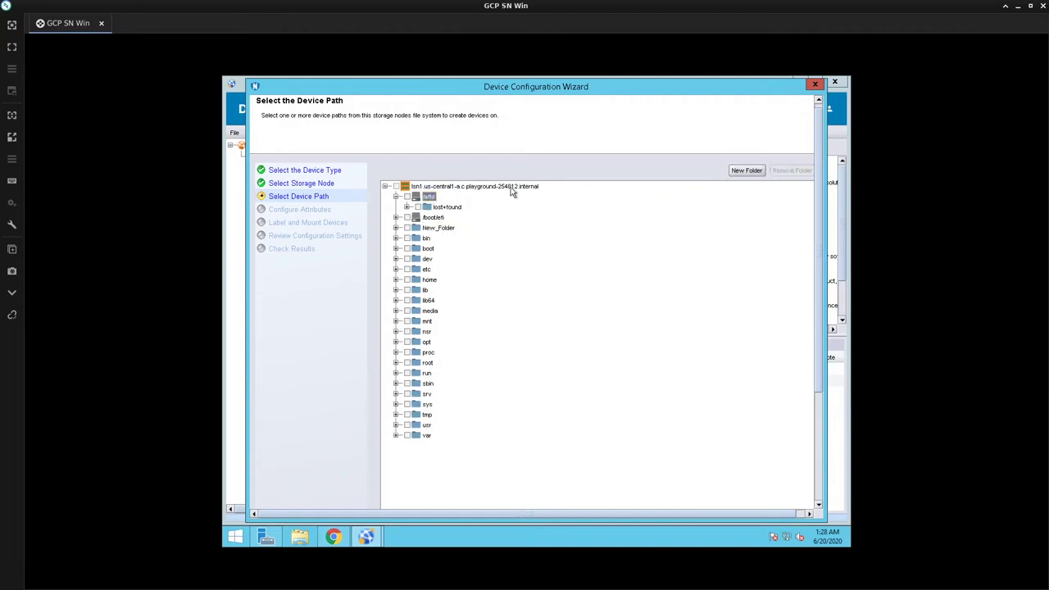
left_click(746, 170)
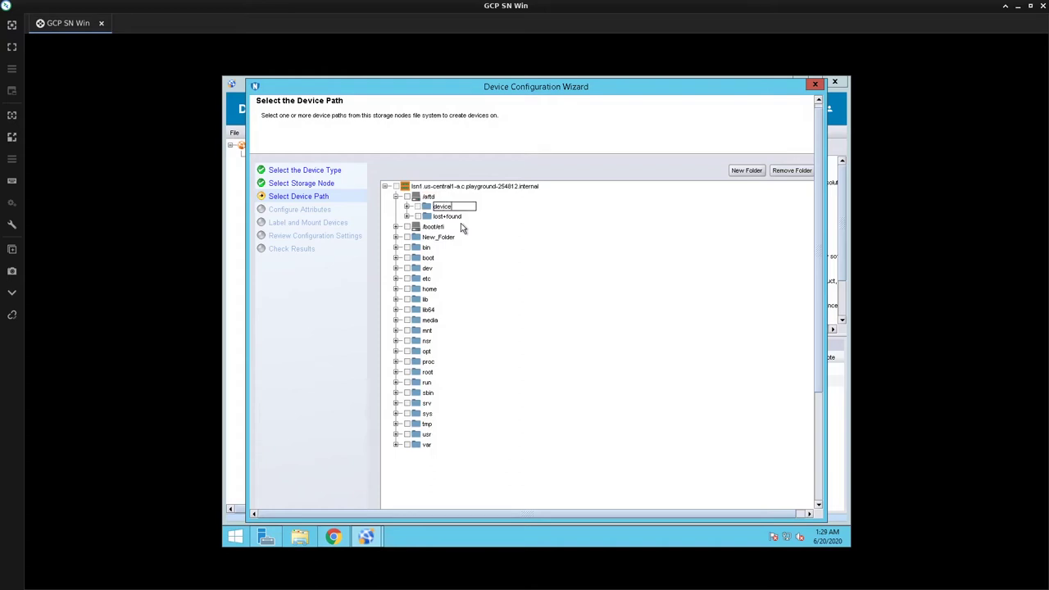
type("device_1")
key("Return")
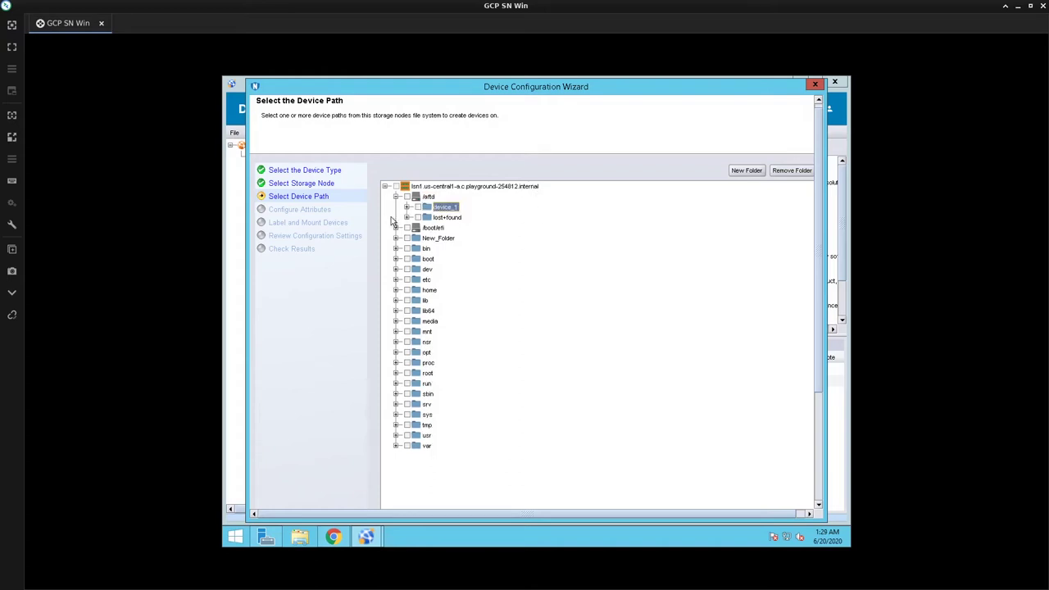
Step: Select the /aftd/device_1 folder as the device path and continue to the device attributes
left_click(418, 207)
scroll(819, 500, "down", 3)
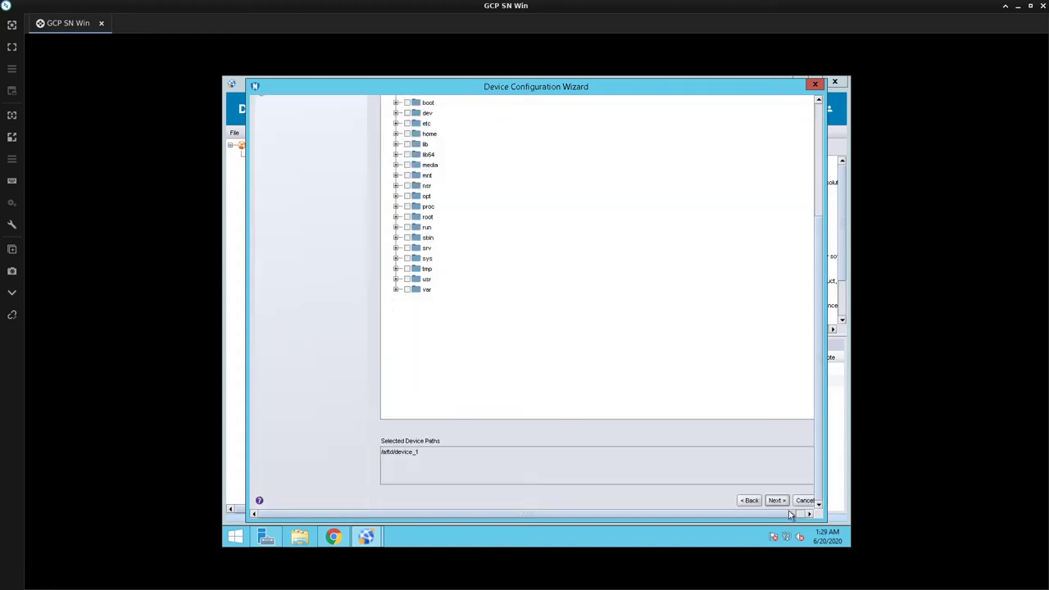
left_click(777, 501)
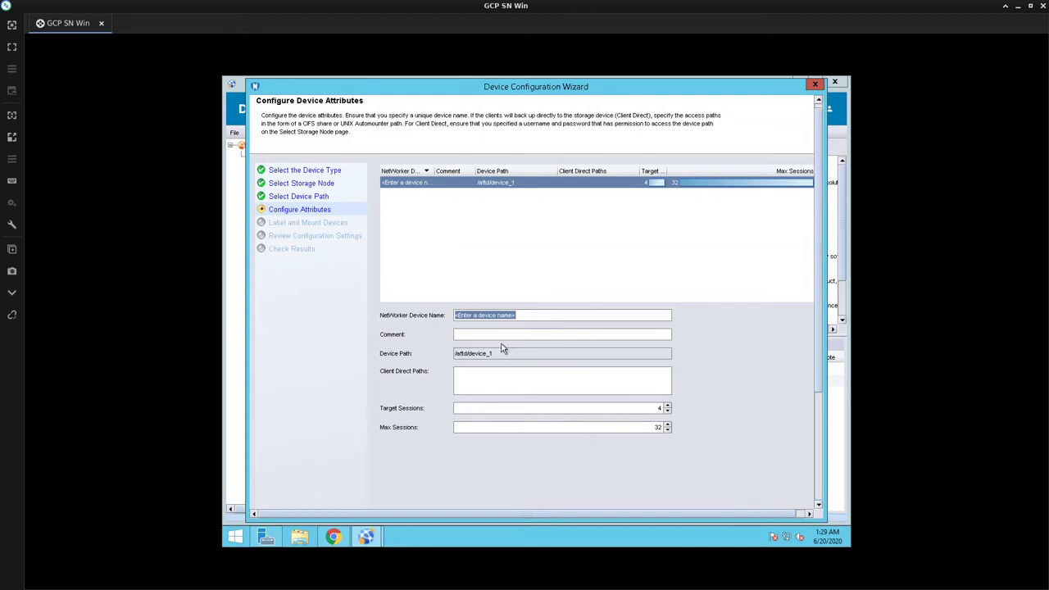
Step: Name the NetWorker device AFTD_2 and continue to the label and mount settings
type("AFT")
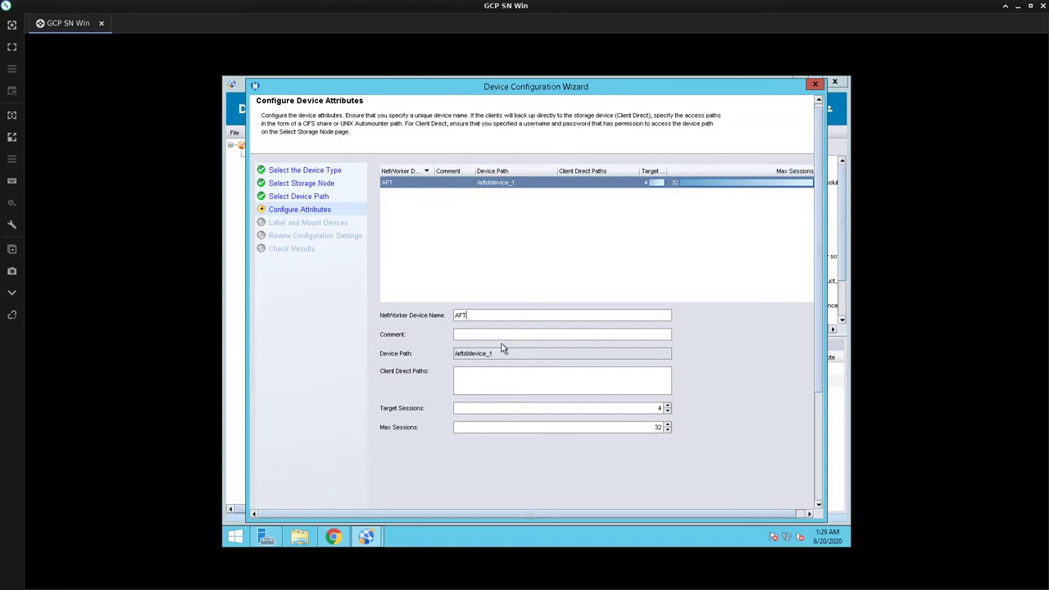
type("D_@")
key("BackSpace")
left_click(820, 496)
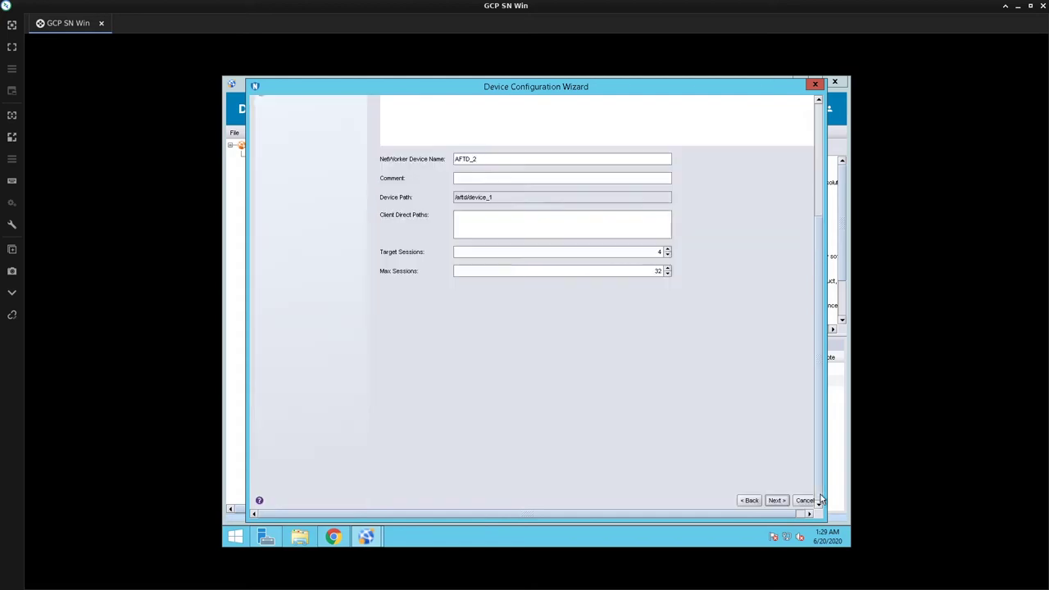
left_click(776, 499)
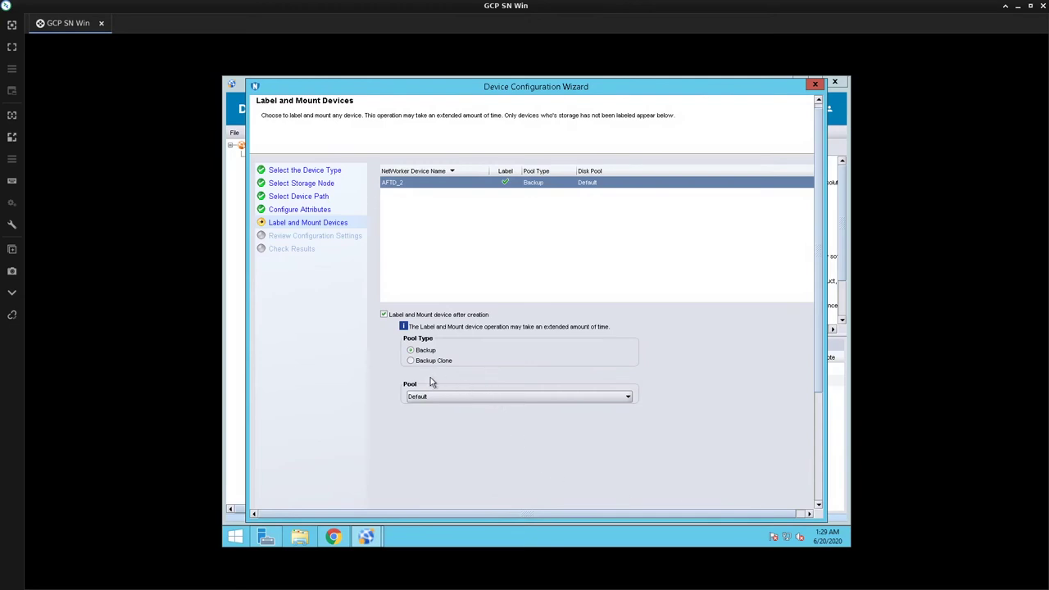
Step: Set the pool type to Backup Clone with the Default Clone pool and continue to the settings review
left_click(421, 362)
scroll(820, 495, "down", 3)
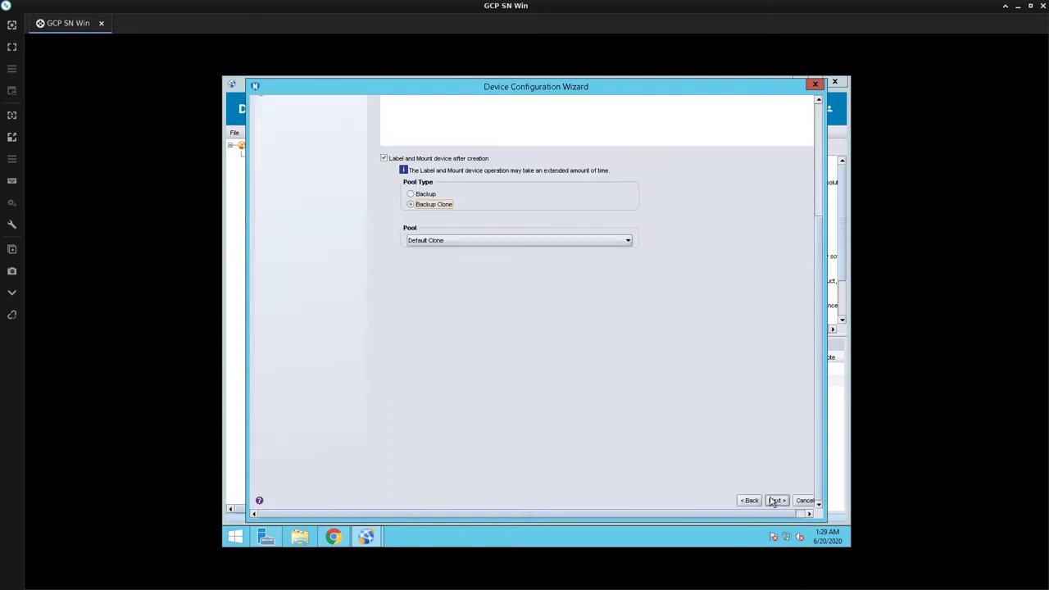
left_click(775, 501)
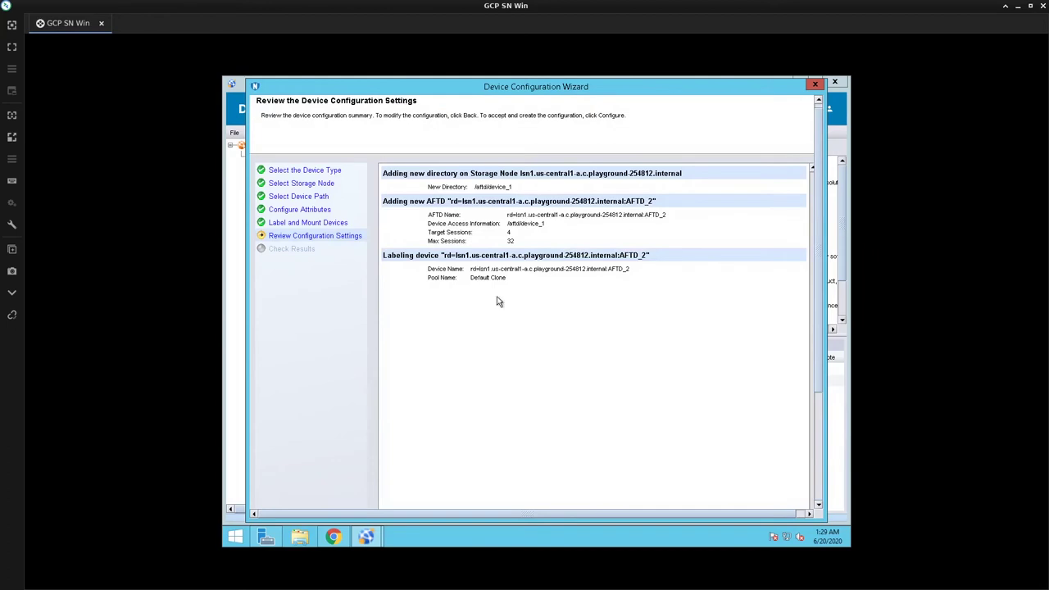
Step: Configure the reviewed AFTD_2 device and finish the wizard
scroll(817, 495, "down", 3)
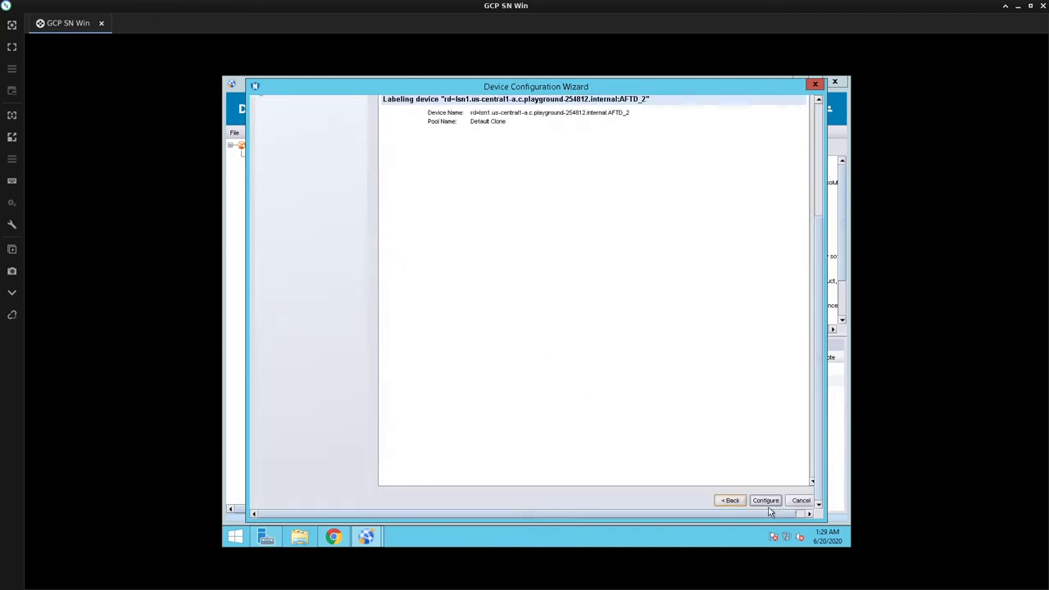
left_click(765, 501)
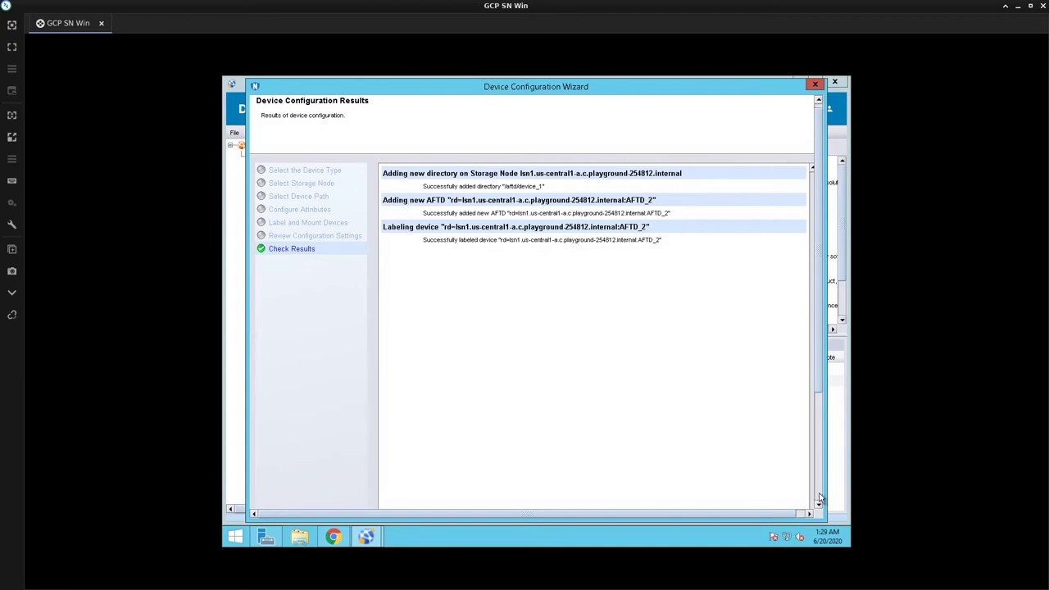
scroll(823, 502, "down", 3)
left_click(777, 501)
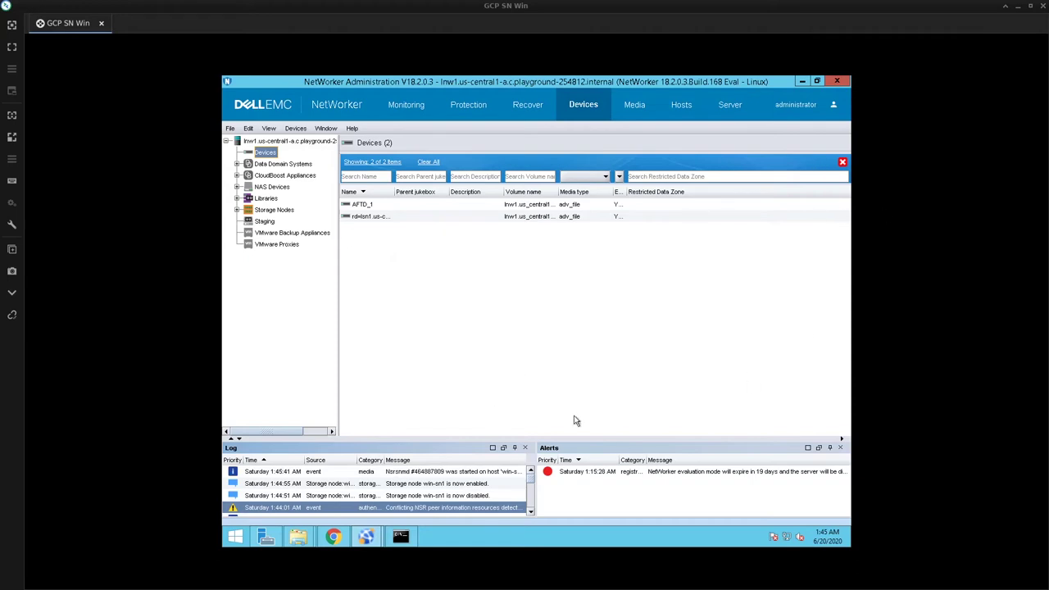
Step: Start a third new device wizard, keep Advanced File Type Device (AFTD) as the type, and continue to the storage node selection
right_click(384, 249)
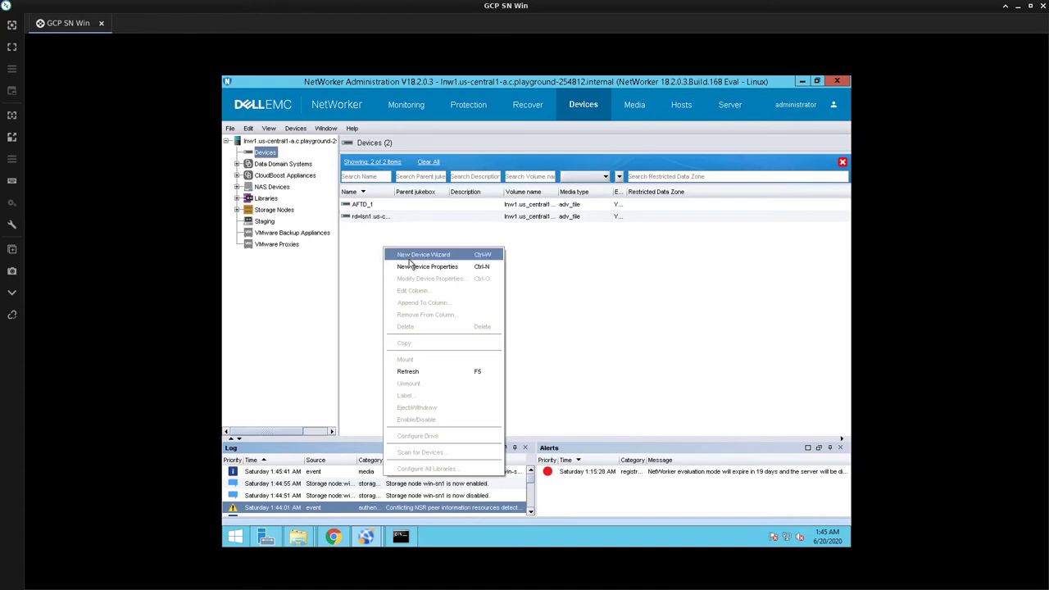
left_click(412, 256)
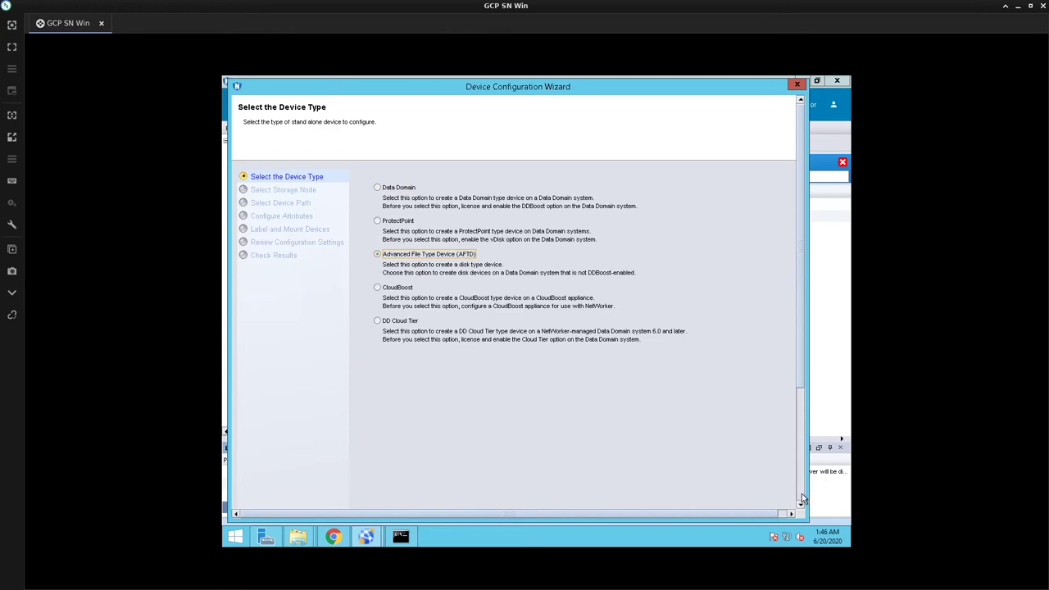
scroll(803, 499, "down", 3)
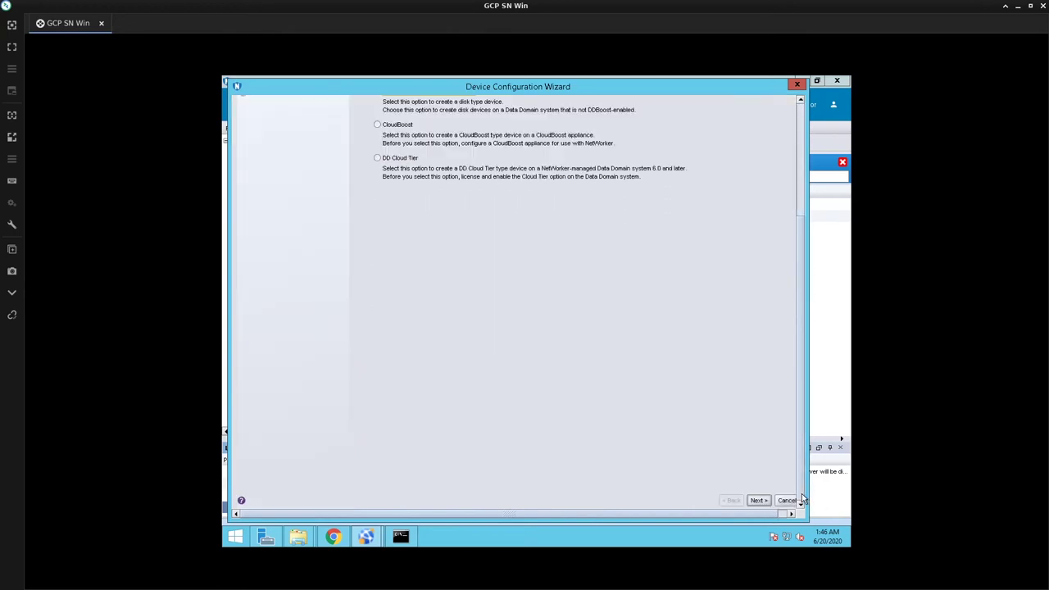
left_click(759, 501)
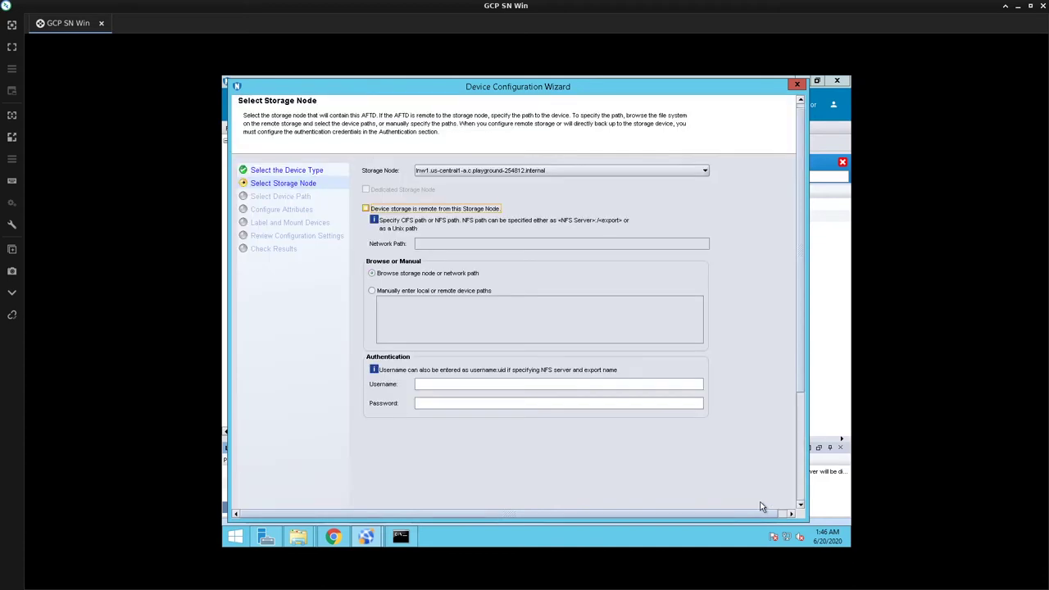
Step: Choose win-sn1 as the storage node and continue to the device path selection
left_click(445, 172)
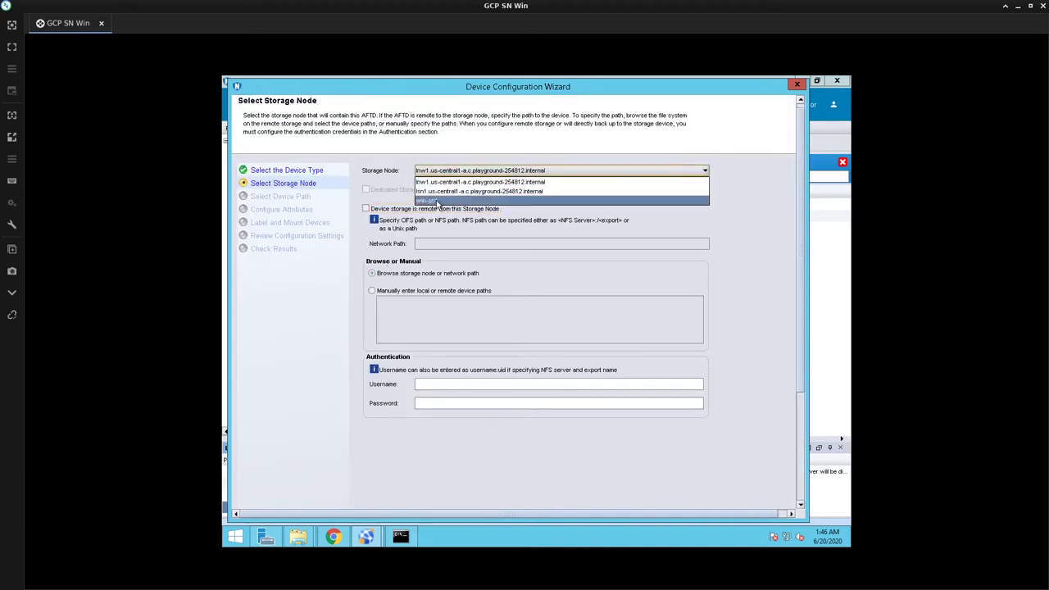
left_click(438, 201)
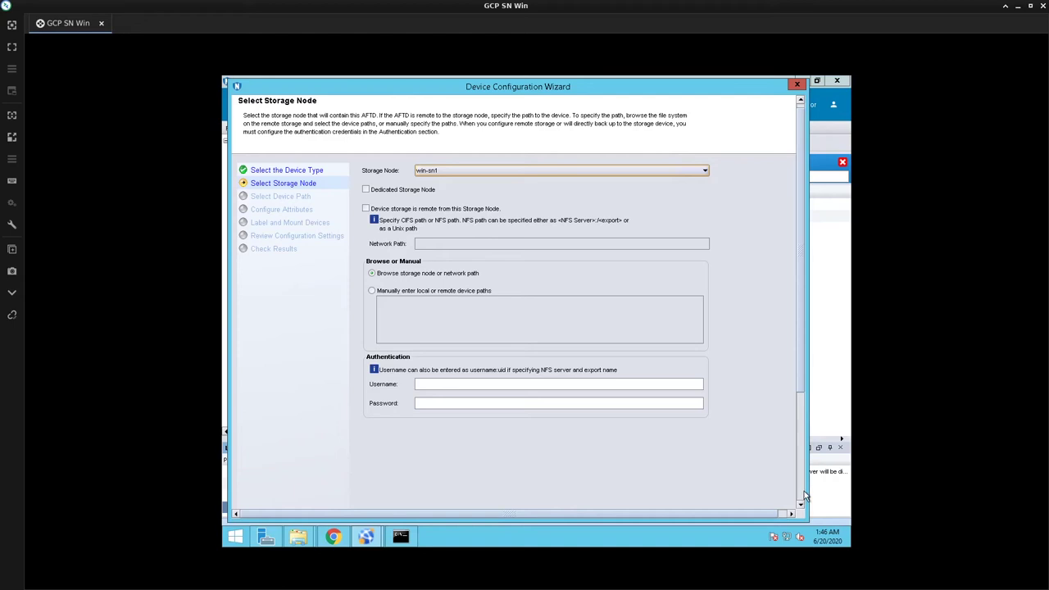
scroll(804, 491, "down", 3)
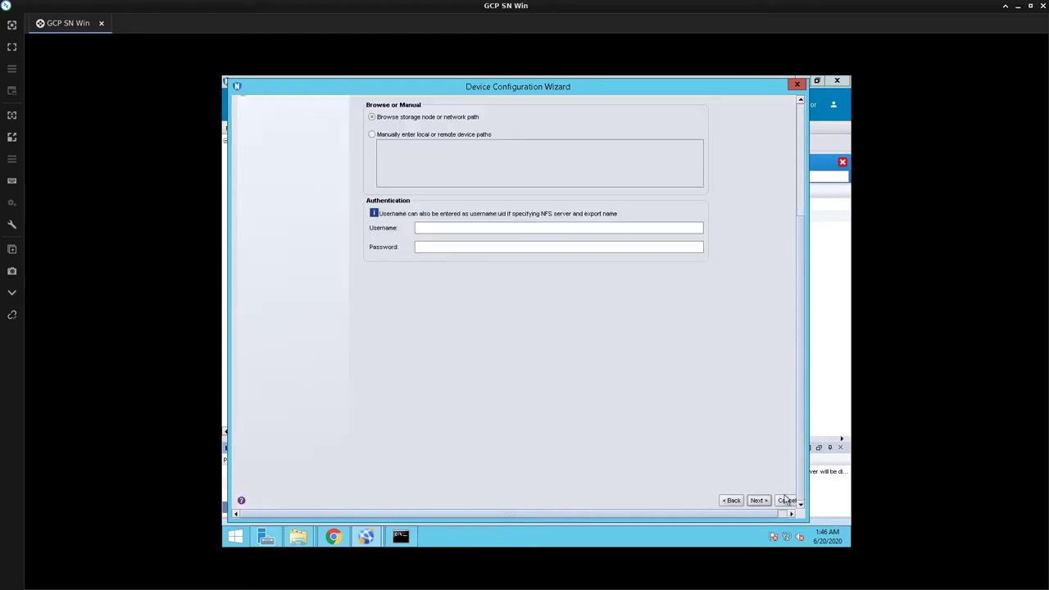
left_click(755, 500)
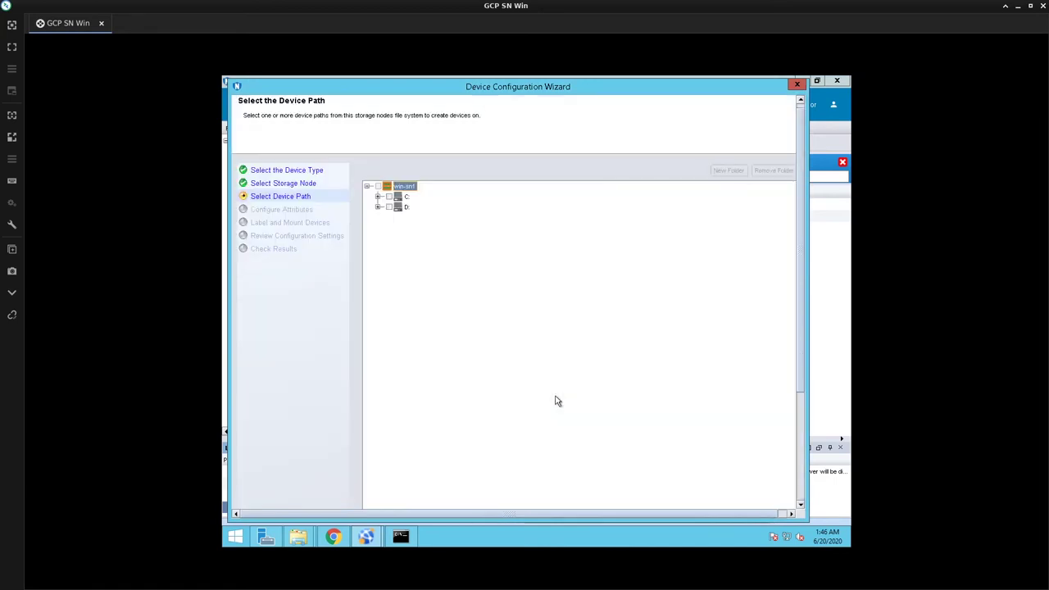
Step: Create a folder named device_1 on the D: drive of win-sn1, select it as the device path, and continue
left_click(398, 208)
left_click(378, 206)
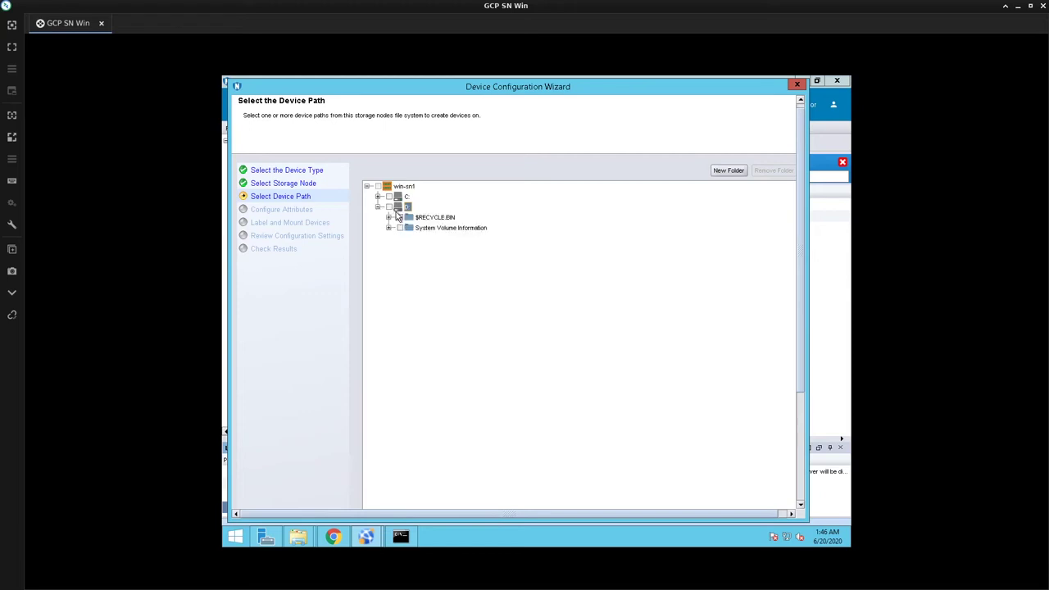
left_click(726, 174)
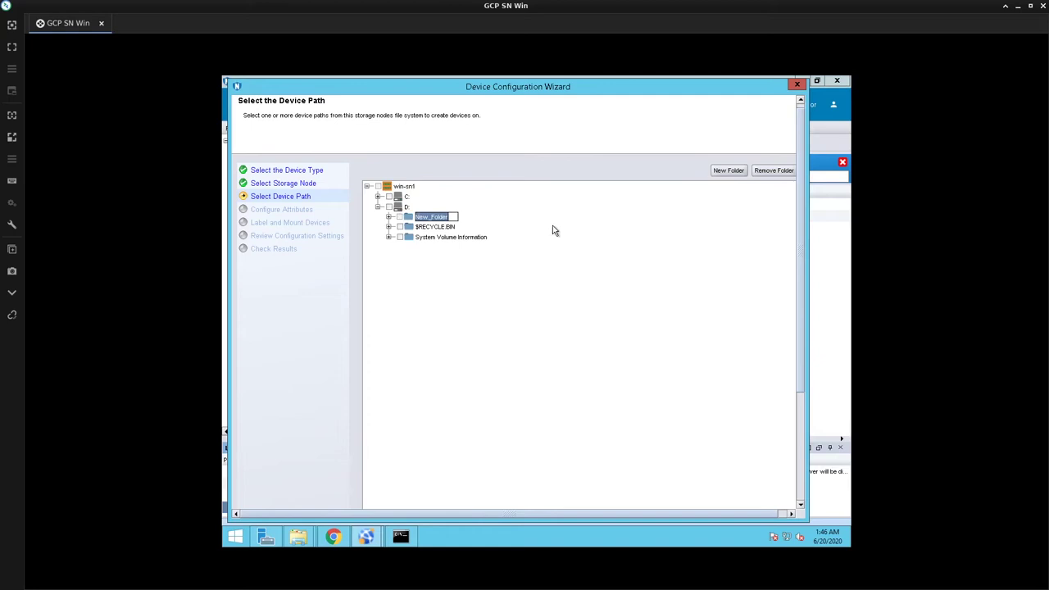
type("device_1")
left_click(415, 220)
left_click(400, 218)
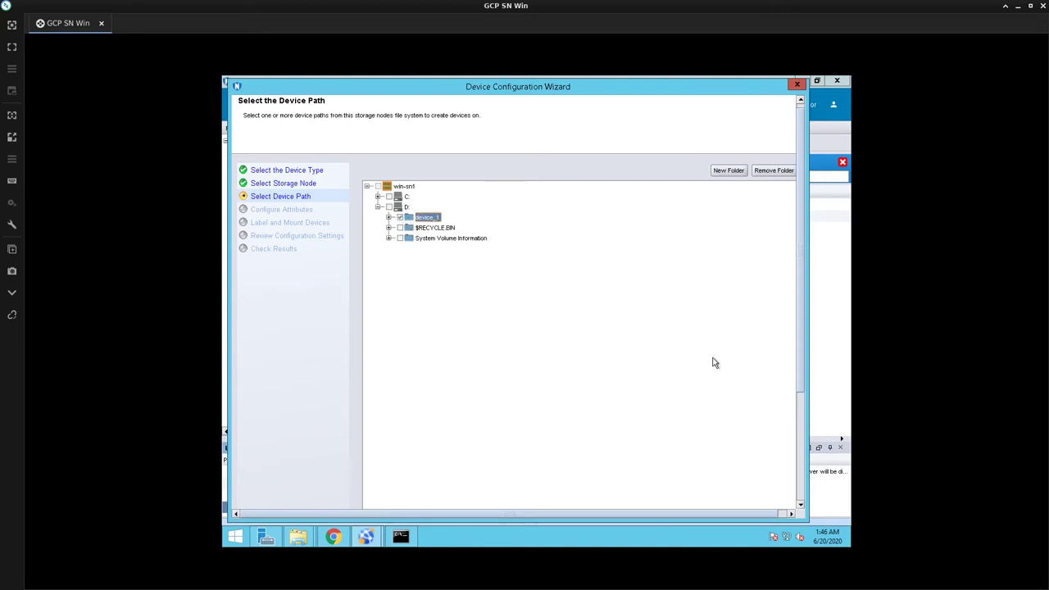
left_click(803, 494)
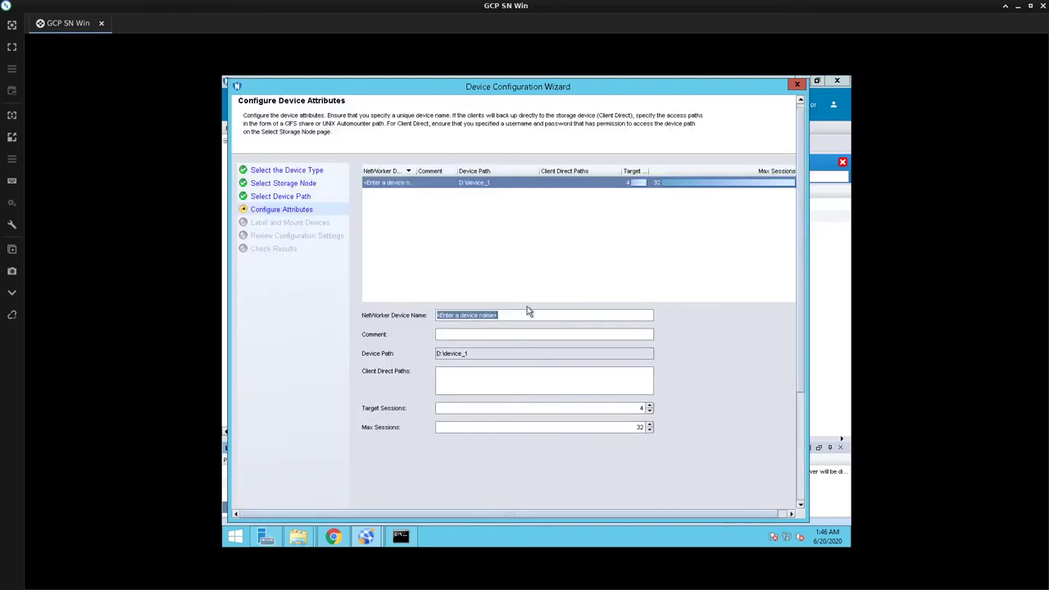
Step: Name the NetWorker device device_1, keep the Backup pool type and Default pool, and continue to the settings review
type("device_1")
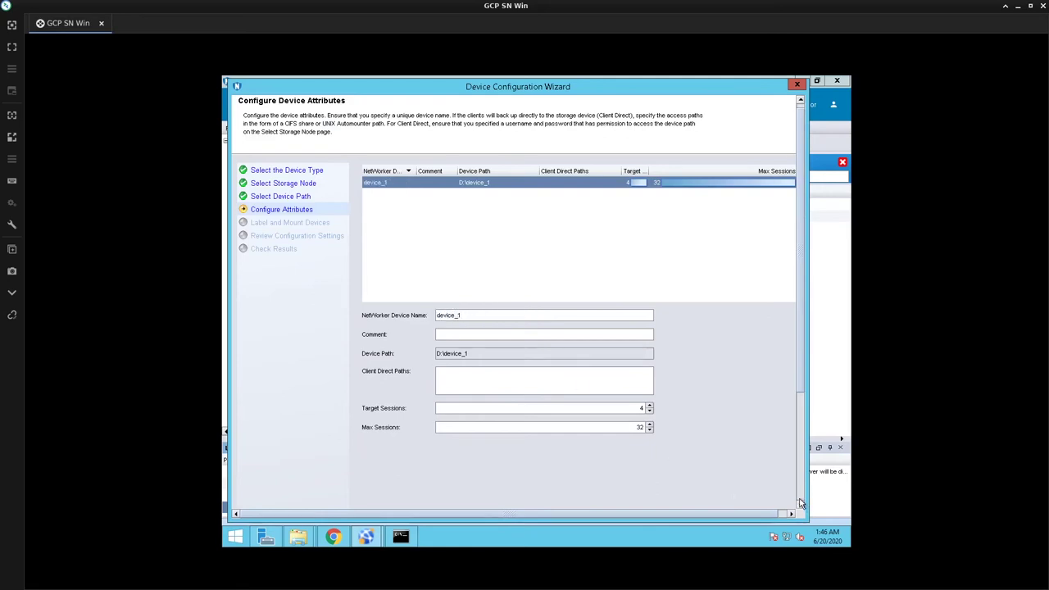
scroll(800, 500, "down", 3)
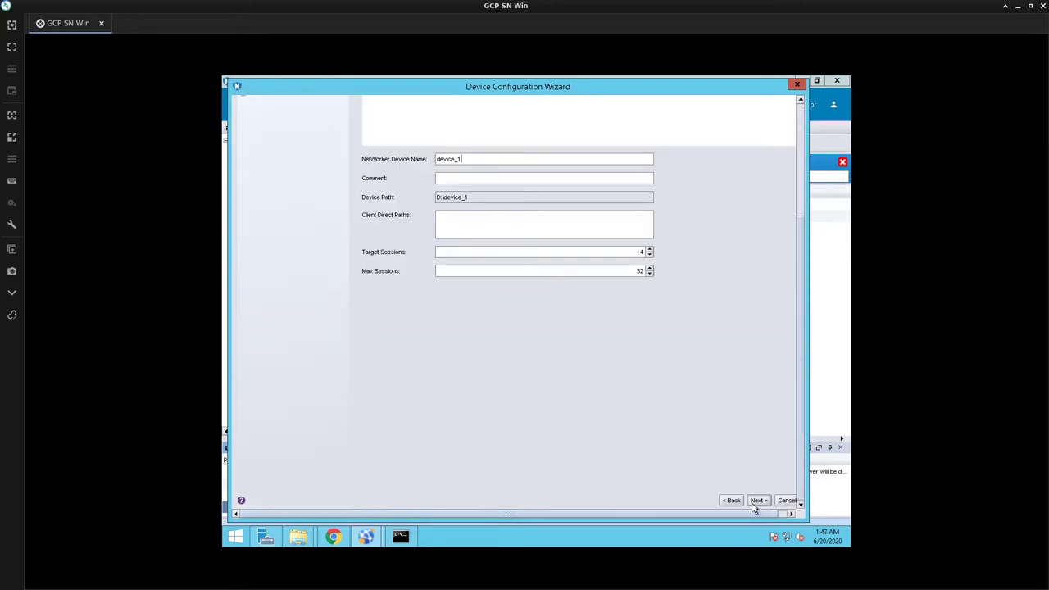
left_click(757, 501)
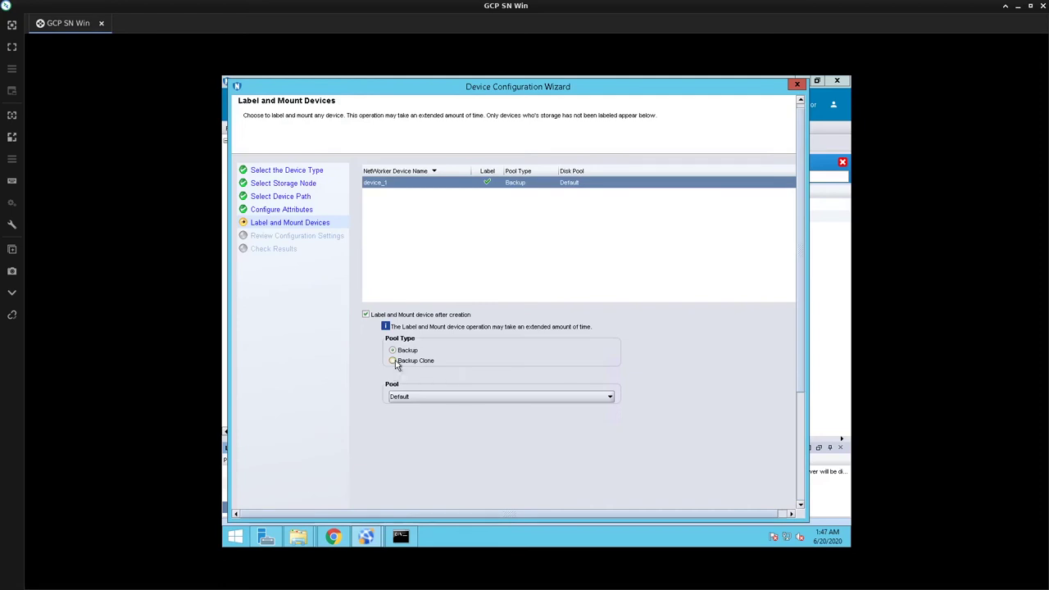
left_click(799, 498)
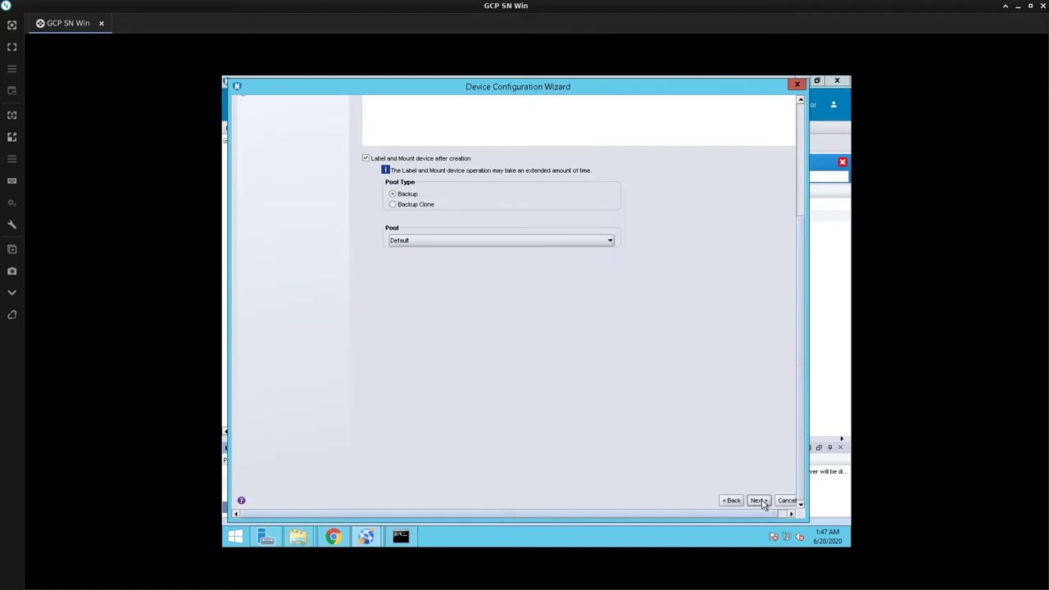
left_click(759, 501)
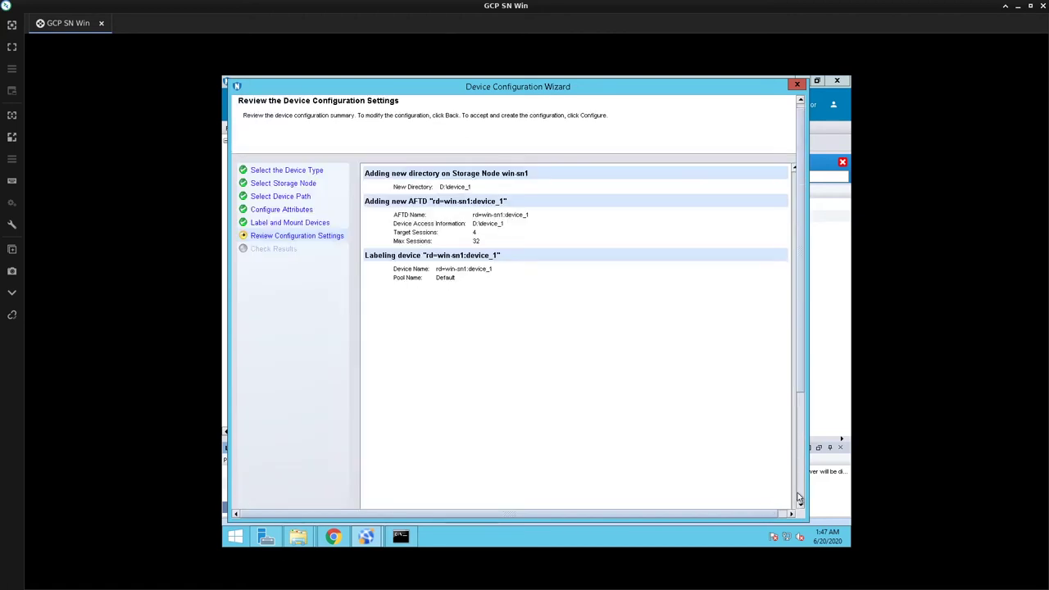
Step: Apply the reviewed configuration for device_1 on win-sn1, finish the wizard, and widen the device list's Name column to show full names
left_click(799, 498)
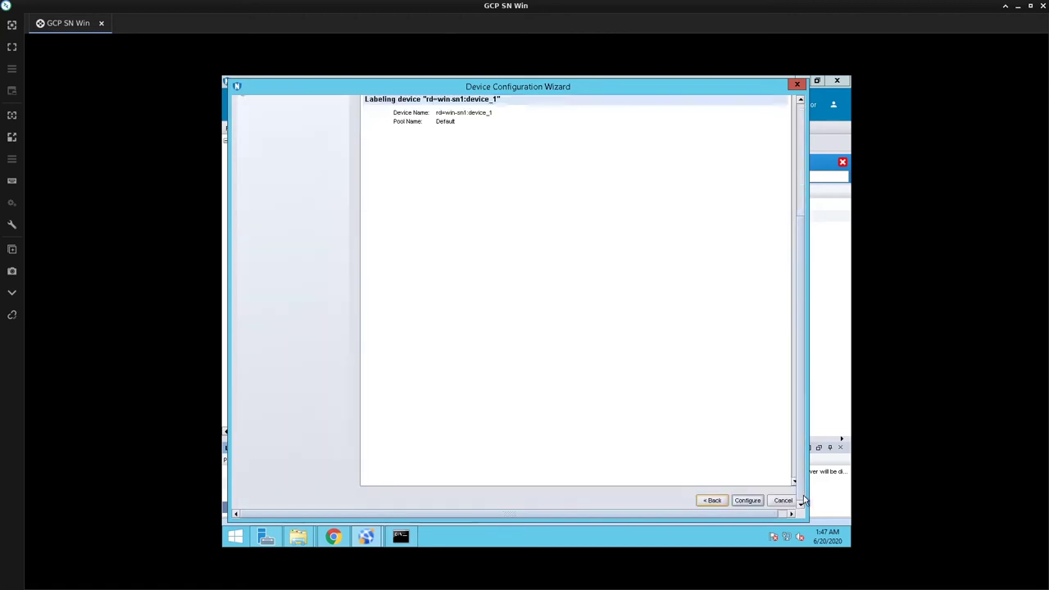
left_click(747, 501)
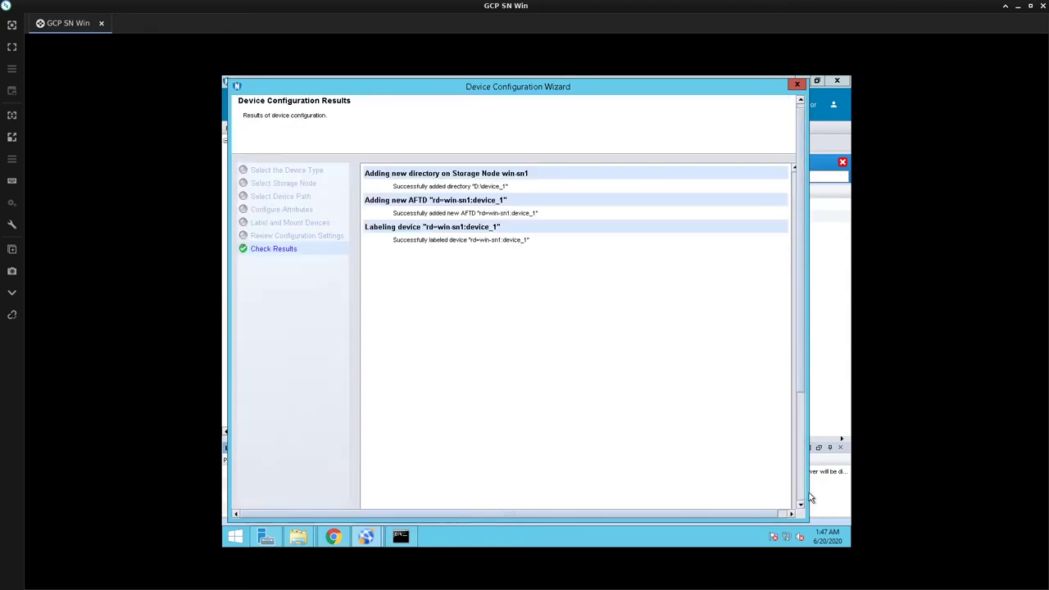
left_click(800, 498)
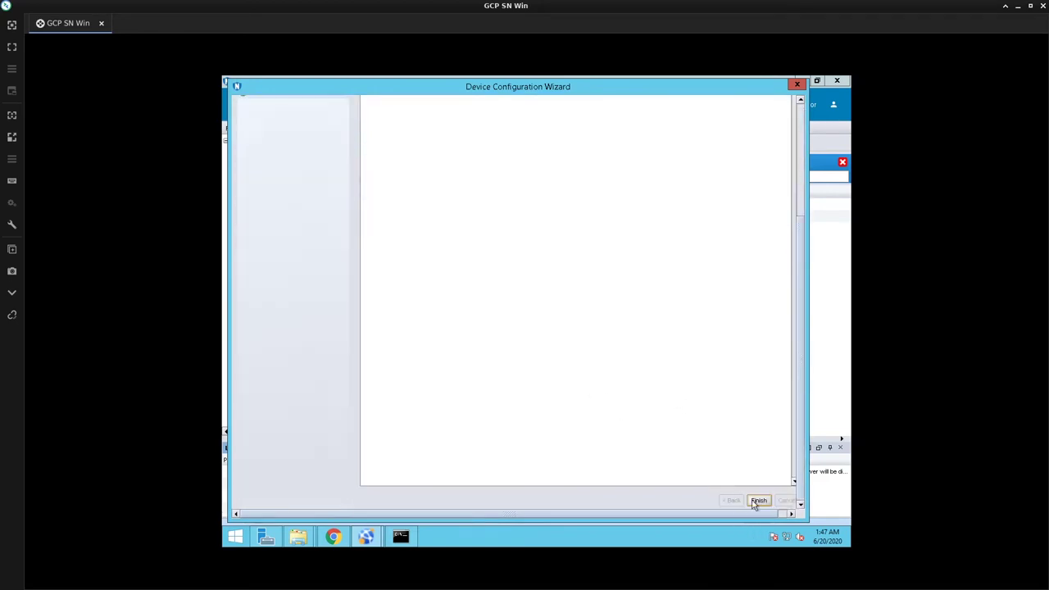
left_click(757, 501)
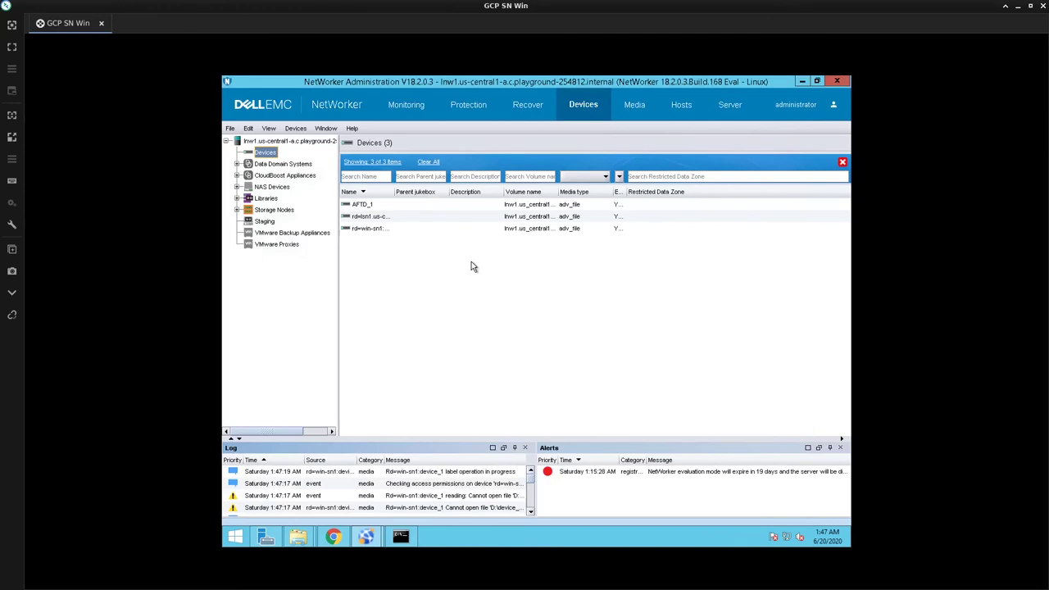
left_click_drag(395, 191, 477, 193)
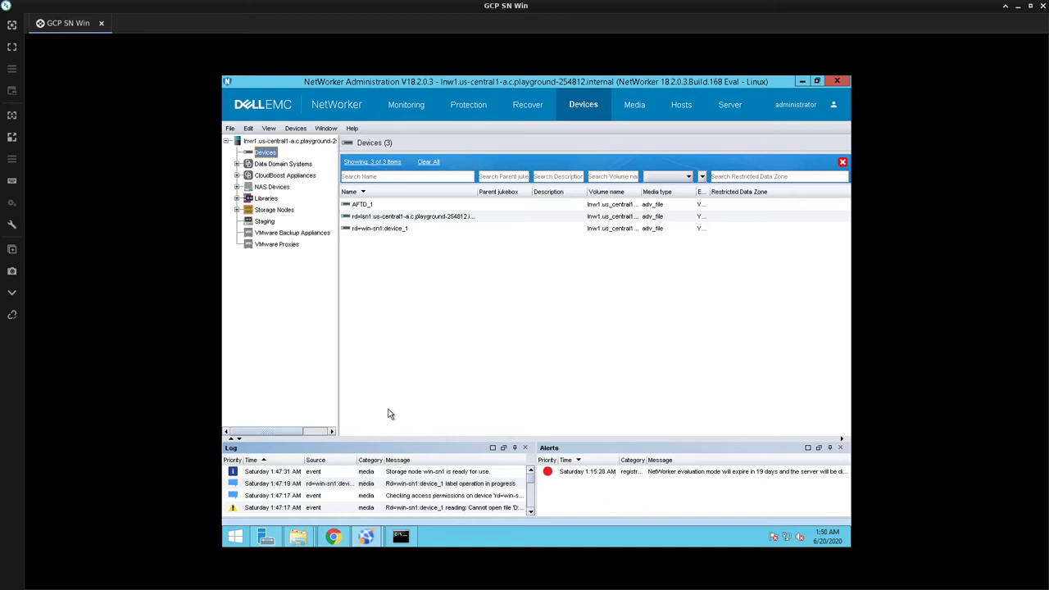
Step: Switch to DD System Manager in Chrome and log in with the user name sysadmin and the account password
mouse_move(333, 547)
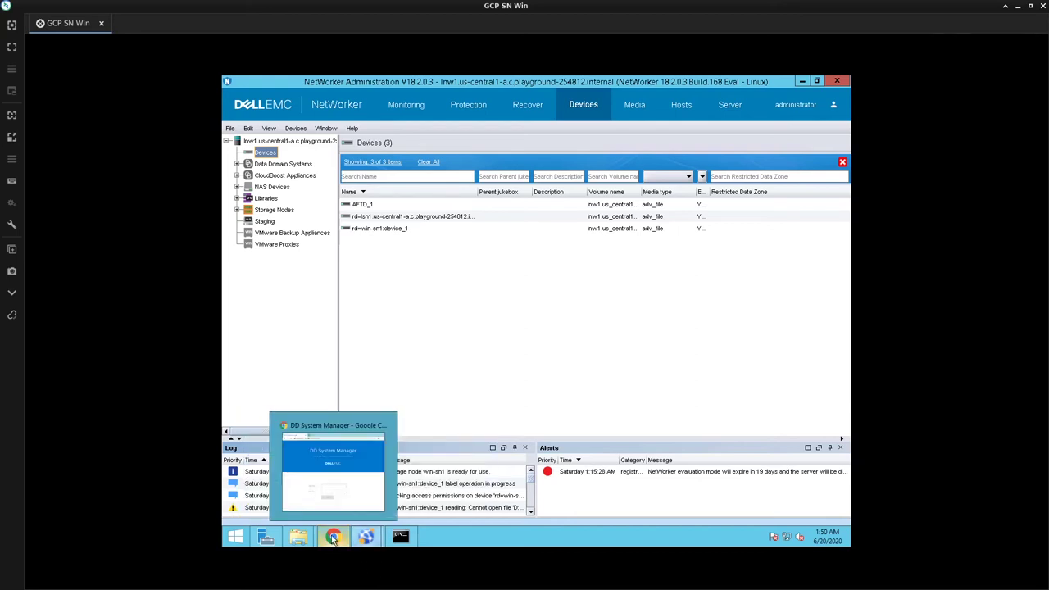
left_click(342, 483)
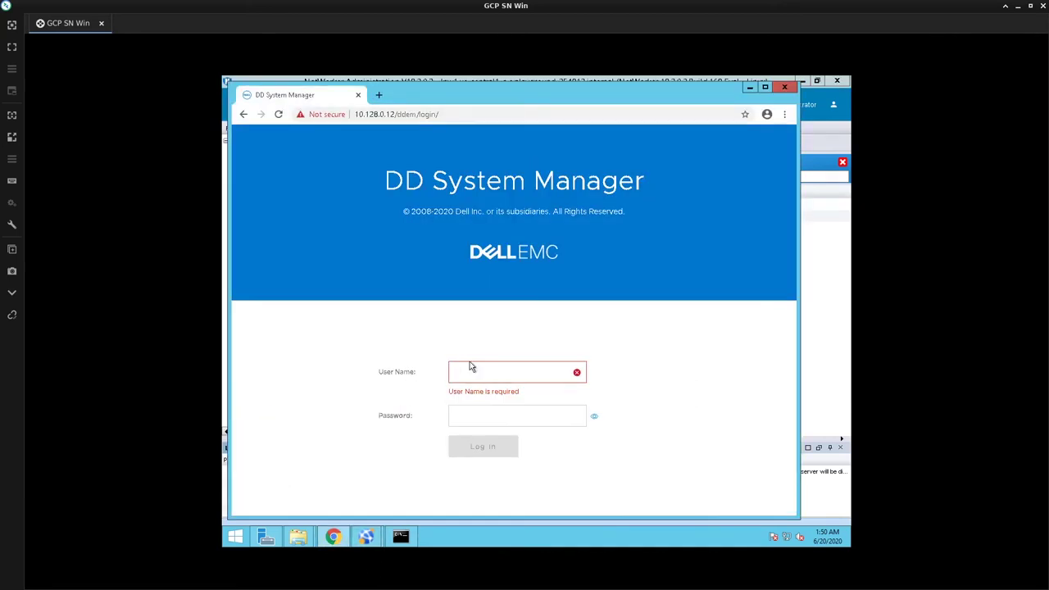
type("sysadmin")
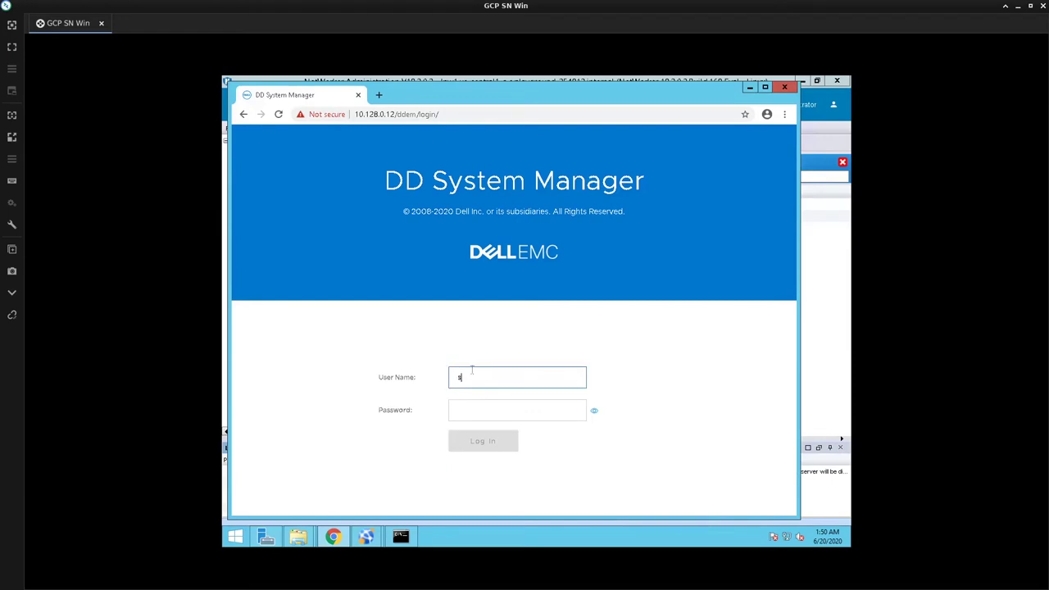
key("Tab")
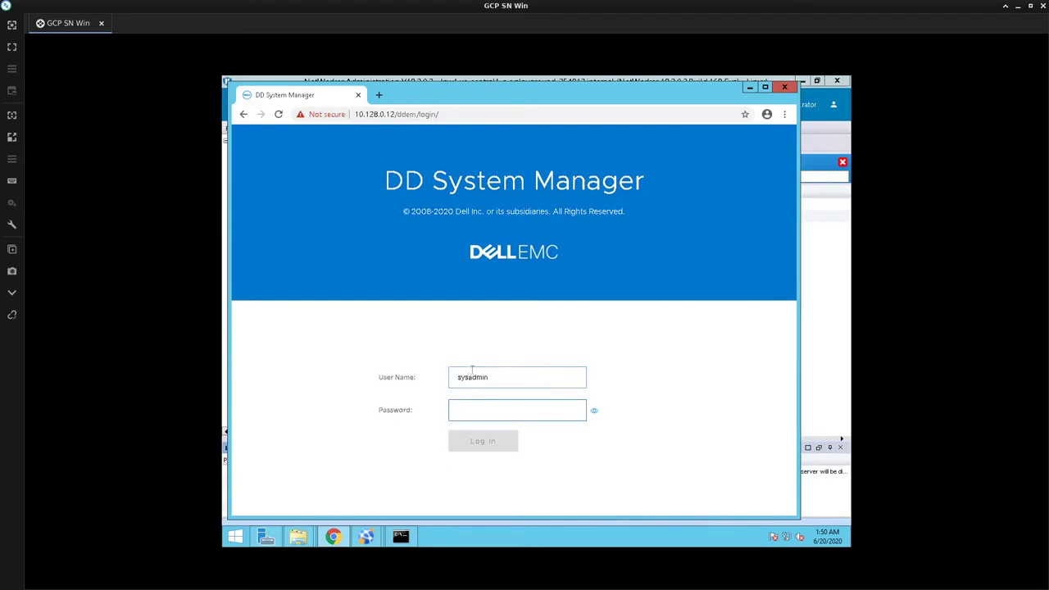
type("*************")
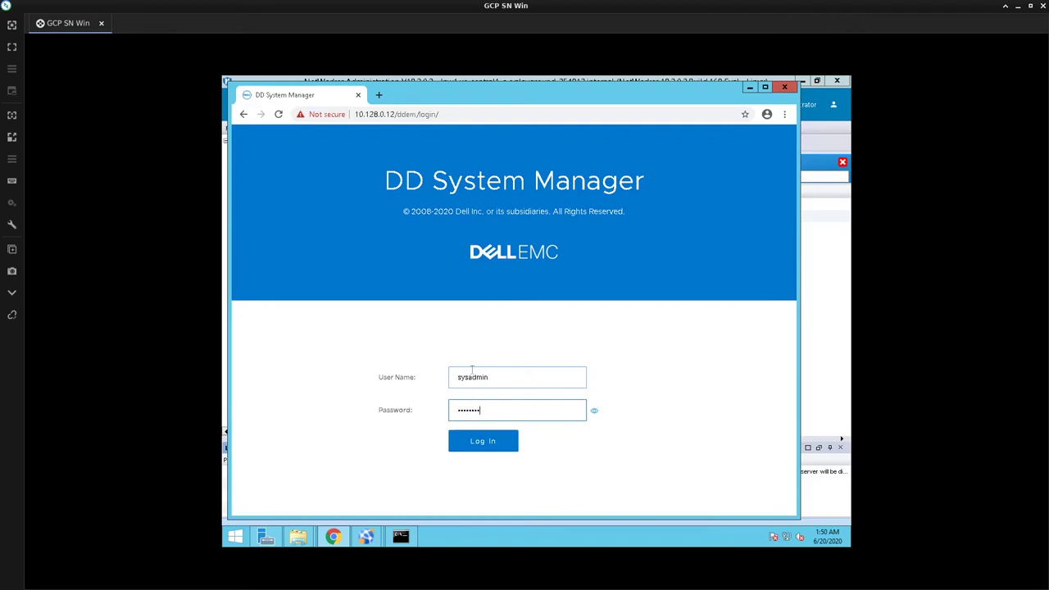
key("Return")
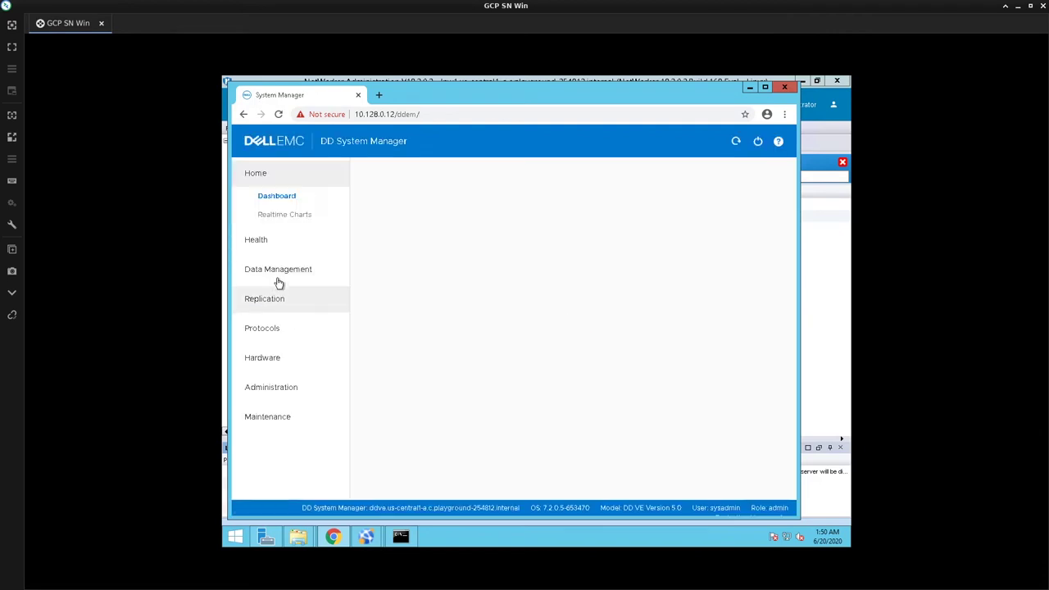
Step: Look at the Data Domain system's DD Boost settings, file system summary and MTree list
left_click(269, 329)
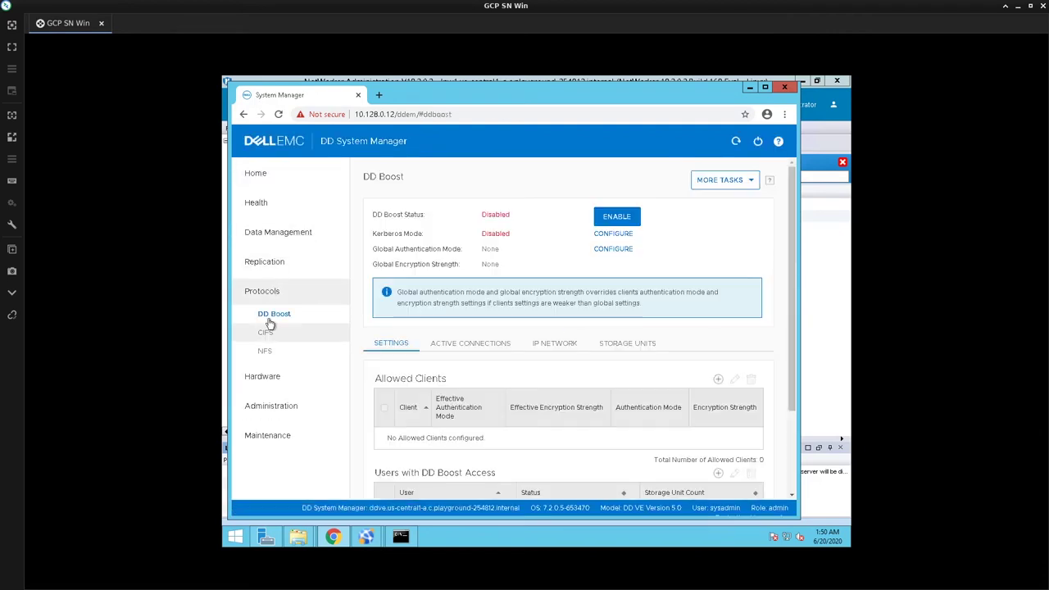
left_click(276, 234)
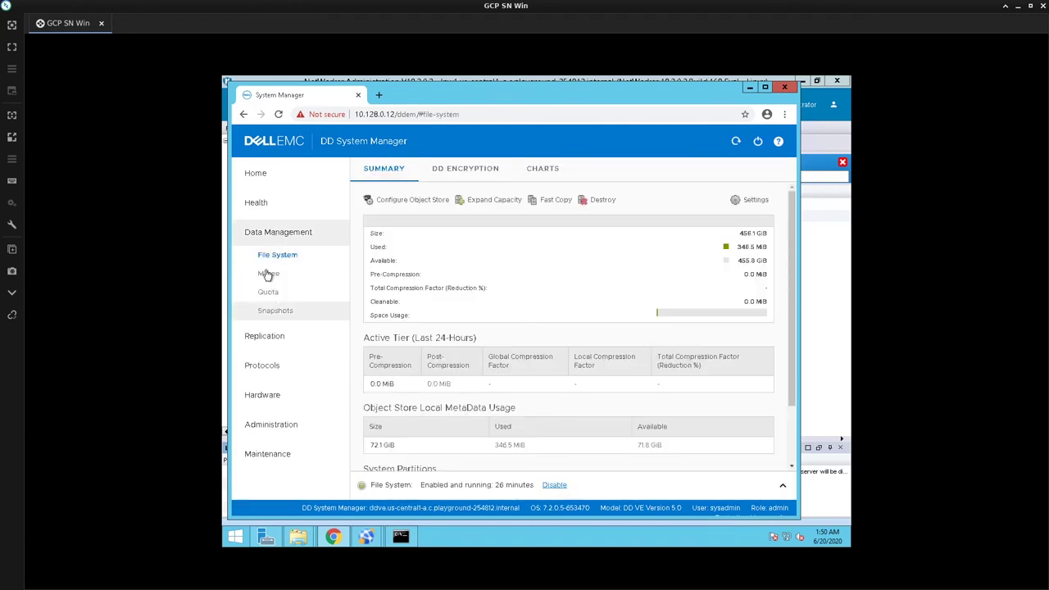
left_click(267, 274)
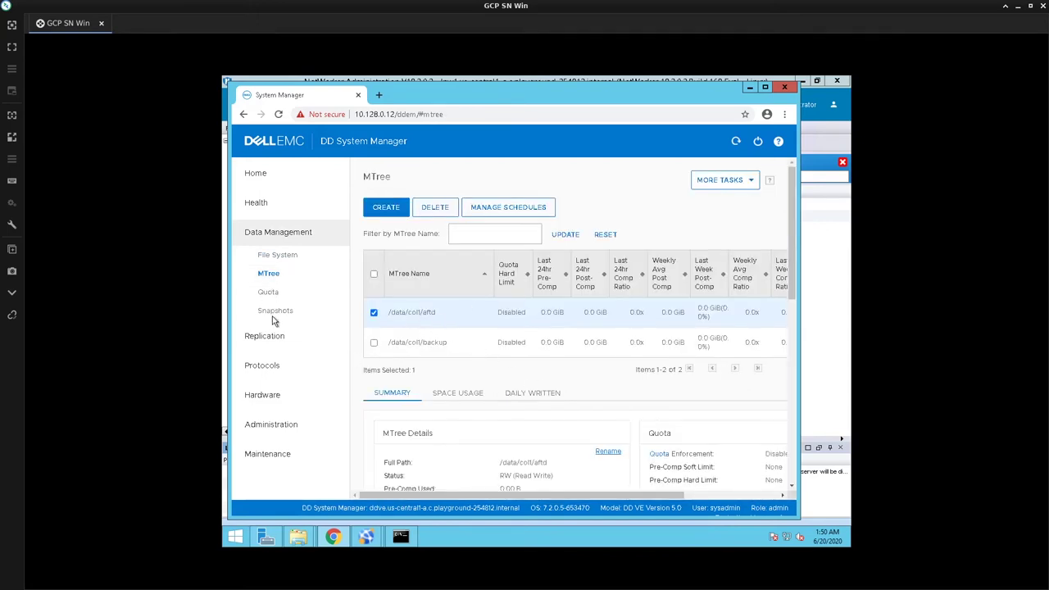
Step: Examine the aftd NFS export's detailed information, including its directory path, export clients and client options
left_click(269, 368)
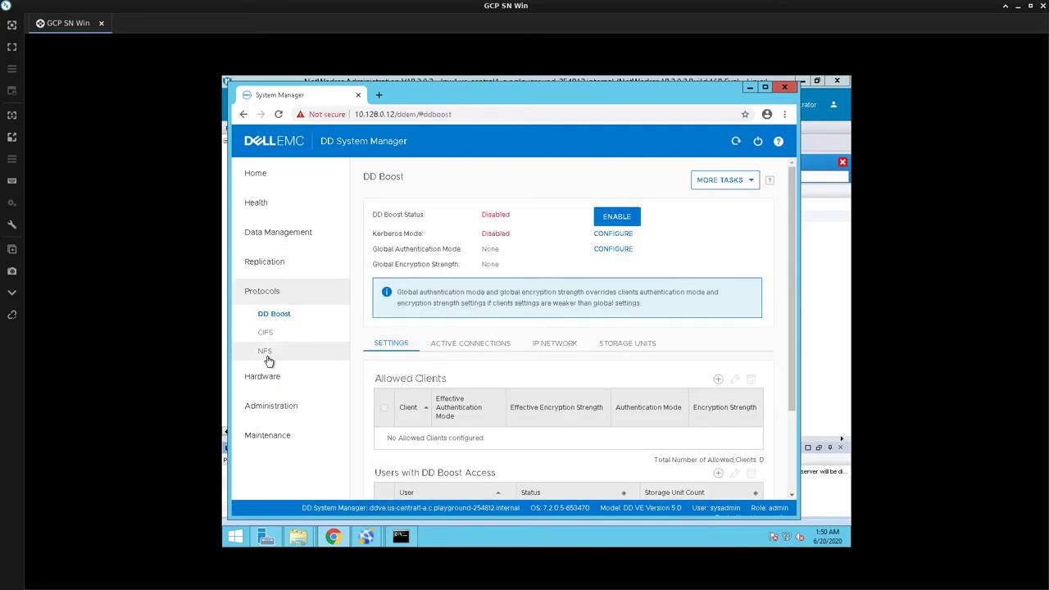
left_click(268, 359)
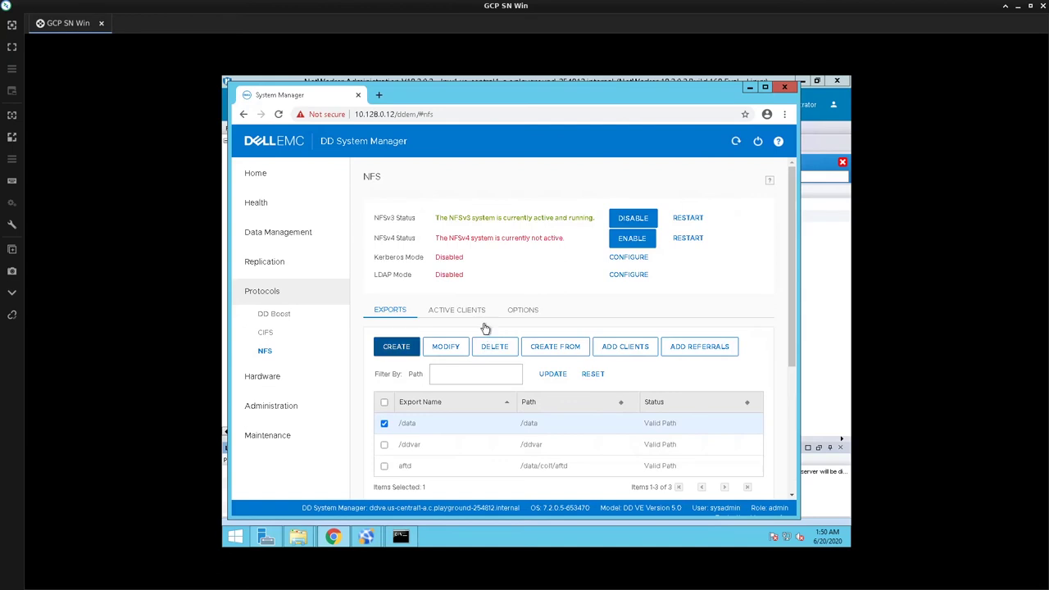
scroll(482, 318, "down", 1)
scroll(410, 336, "down", 1)
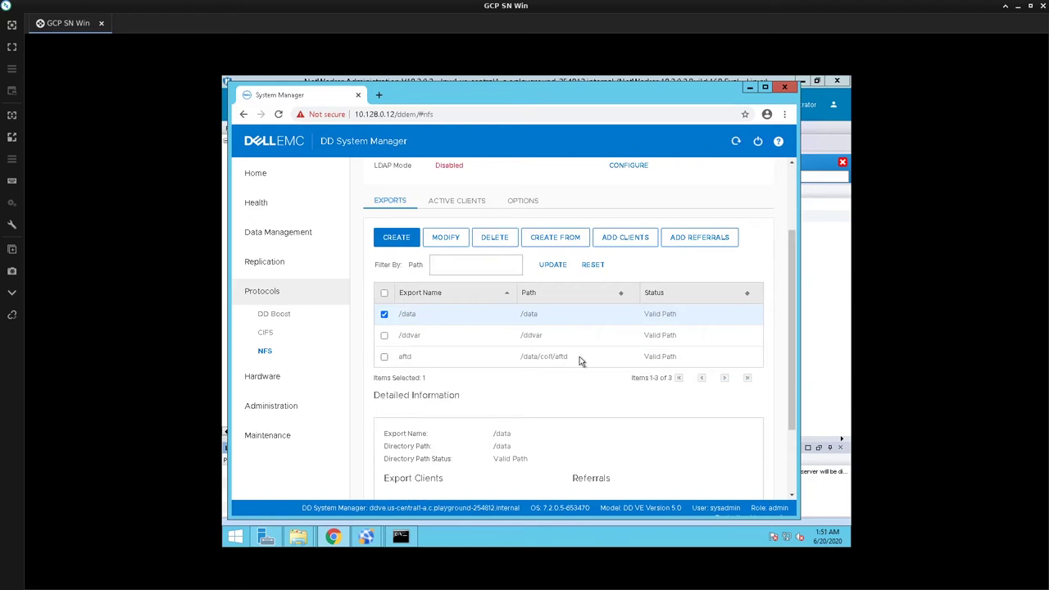
left_click(383, 357)
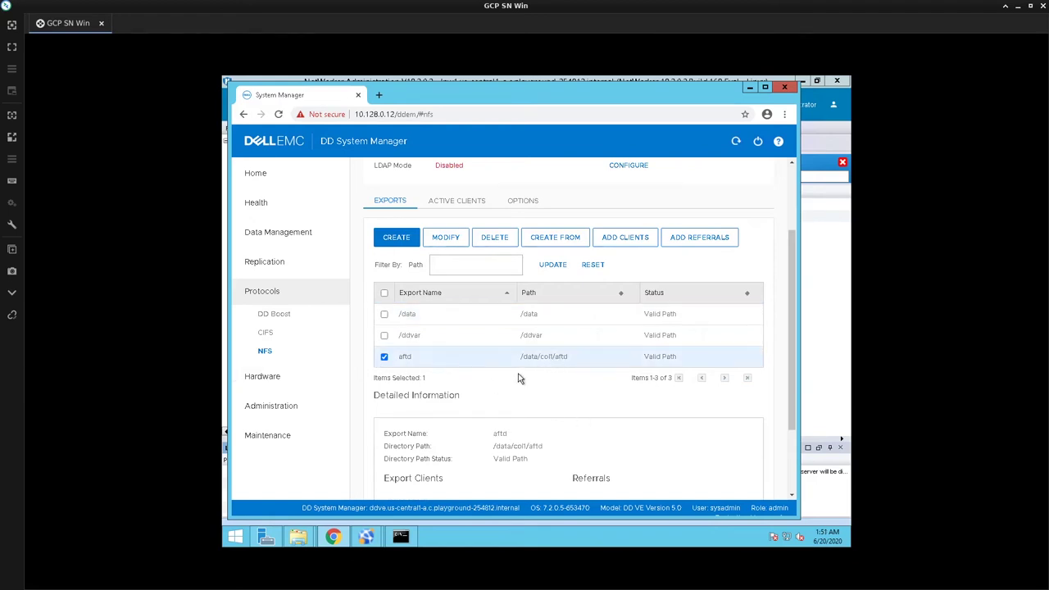
scroll(506, 354, "down", 1)
scroll(505, 353, "up", 1)
scroll(492, 338, "down", 2)
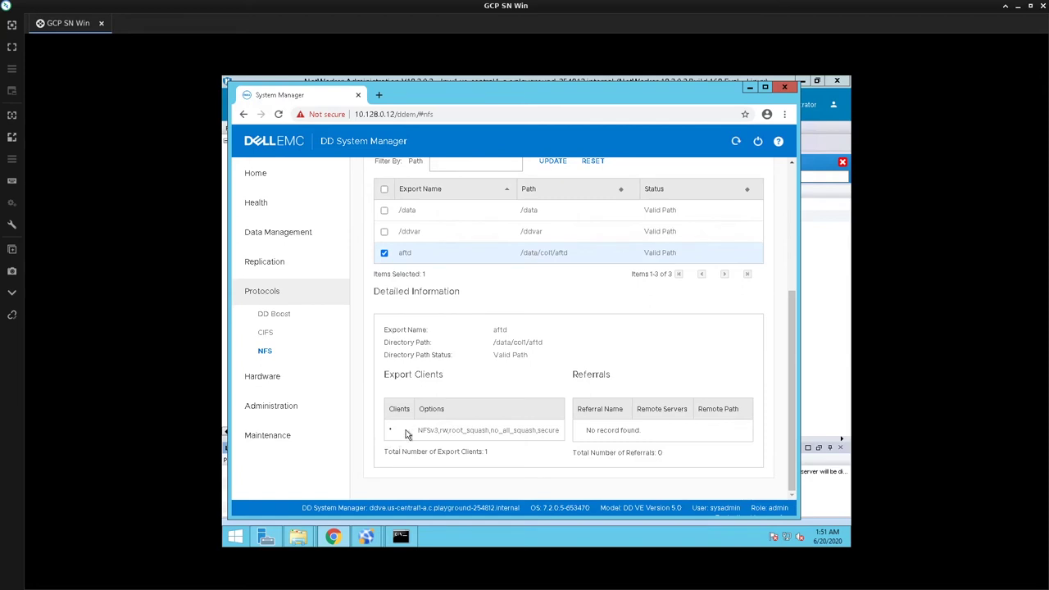
Step: In the lnw1 SSH terminal, copy the path /data/col1/aftd from the ddve export list
left_click(818, 353)
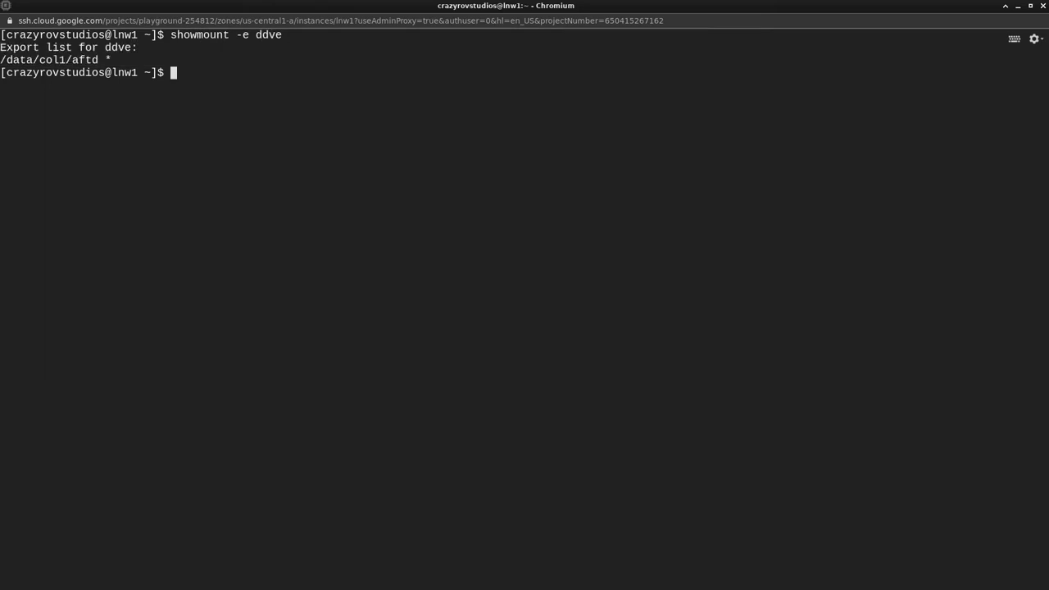
left_click_drag(4, 60, 100, 59)
key("ctrl+c")
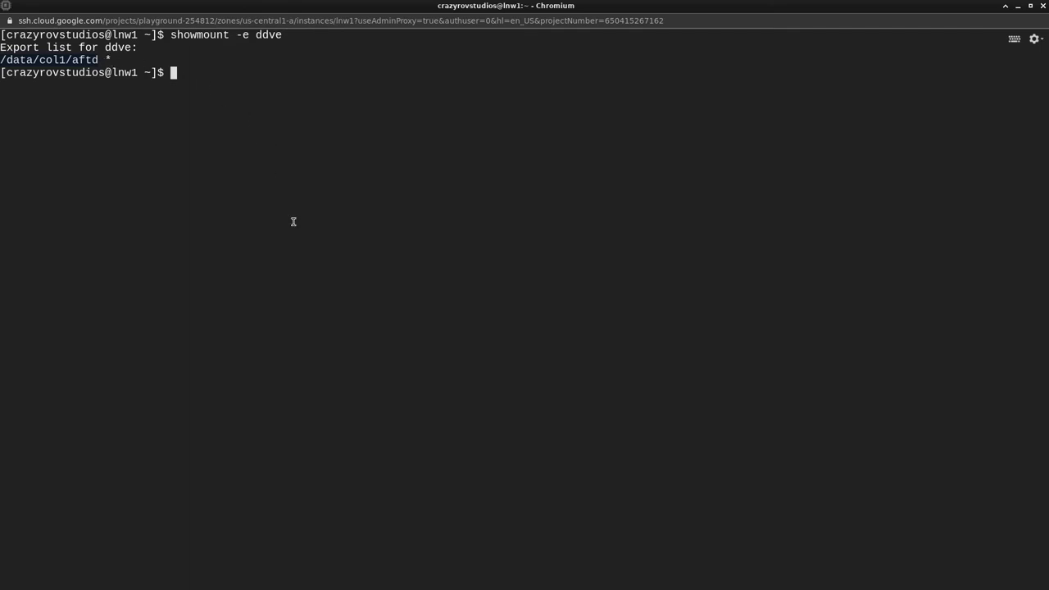
left_click(261, 175)
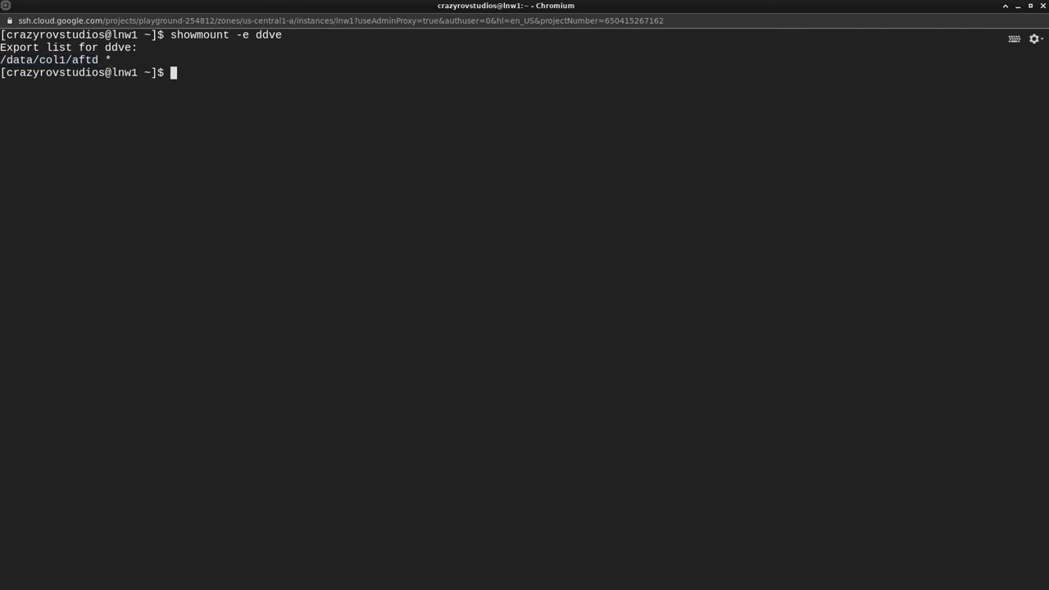
Step: Create the mount point directory /mnt/nfs on lnw1 with sudo
type("mkdir /mnt/nfs")
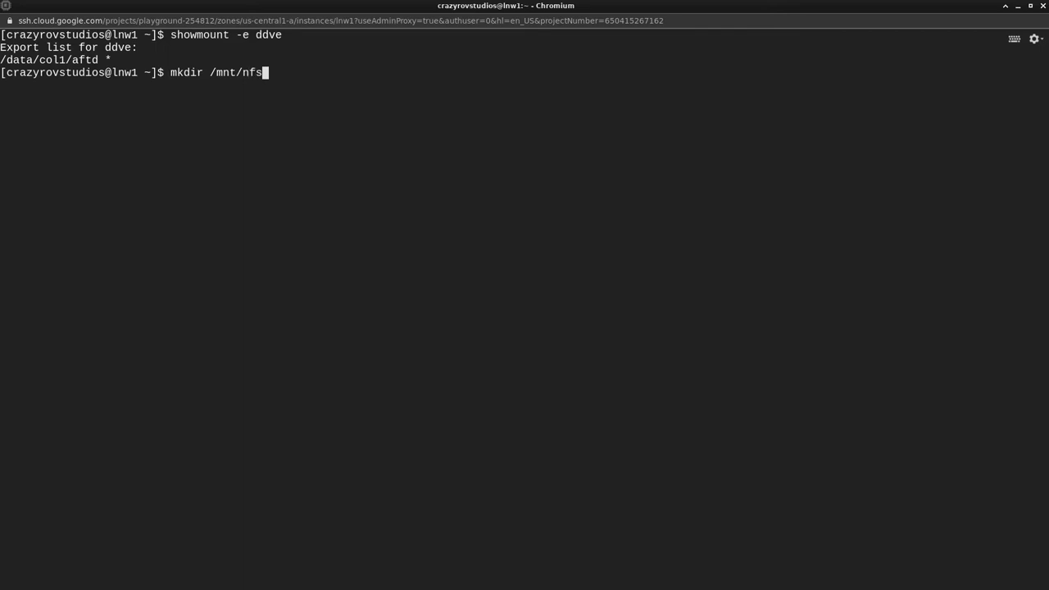
key("Home")
type("sudo")
key("Return")
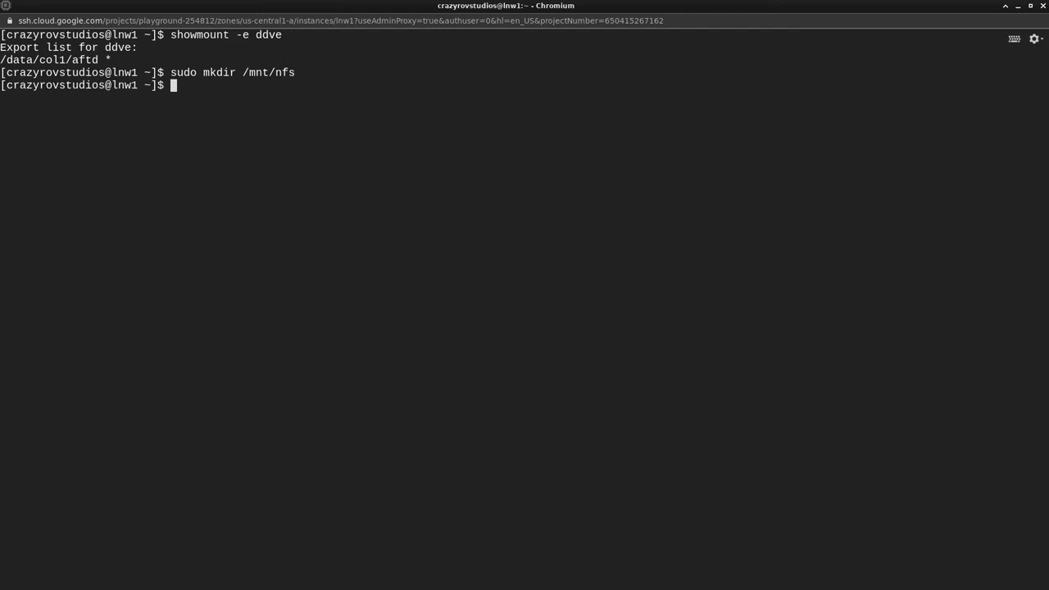
Step: Try to mount /data/col1/aftd on /mnt/nfs as an NFS file system with sudo, without a host name
type("sudo mount -t nfs")
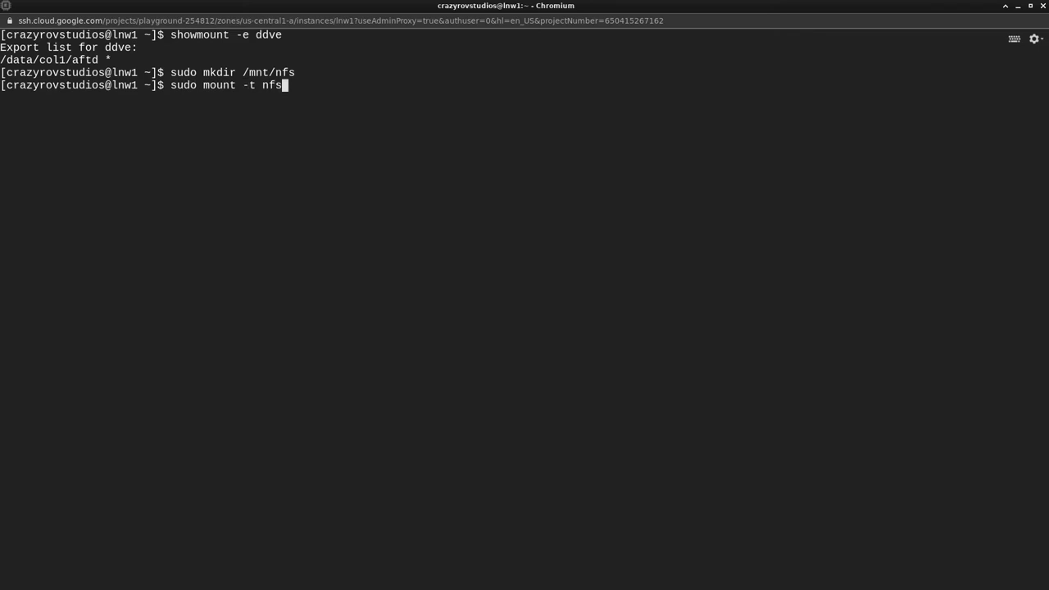
key("BackSpace")
type("s")
double_click(82, 61)
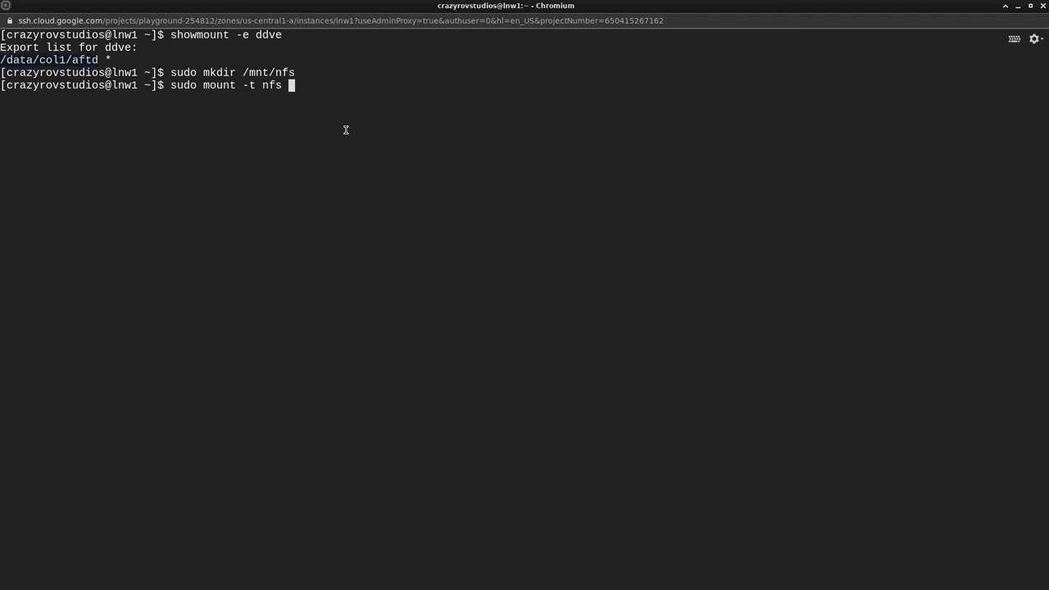
key("ctrl+v")
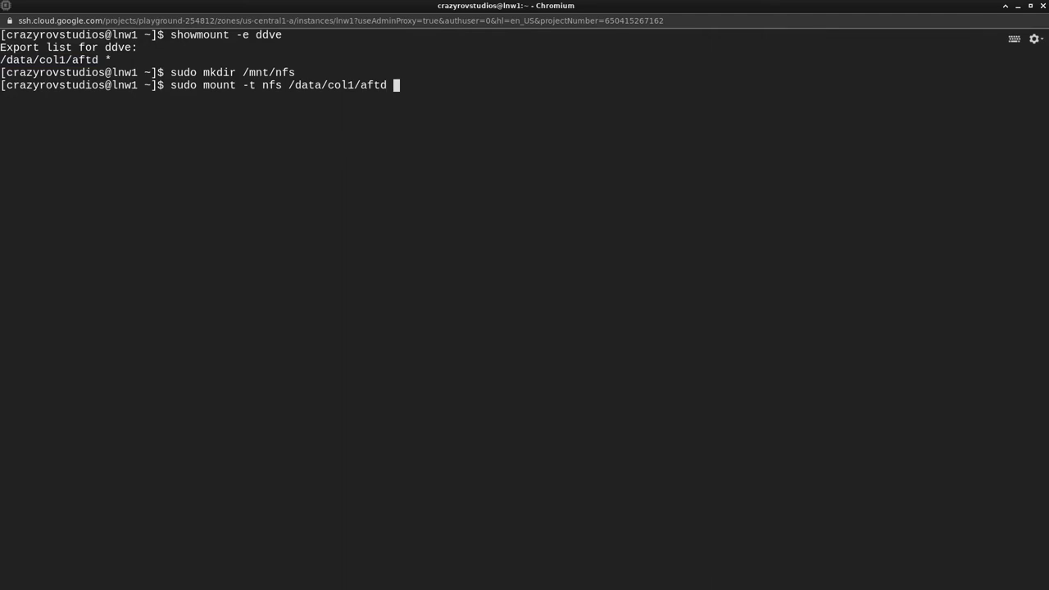
double_click(271, 72)
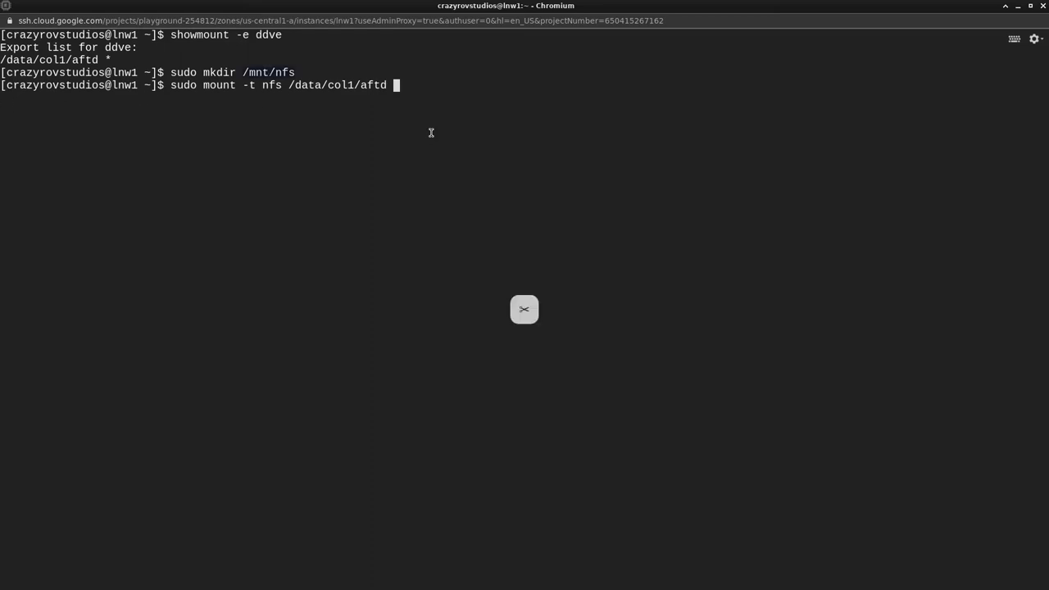
middle_click(431, 132)
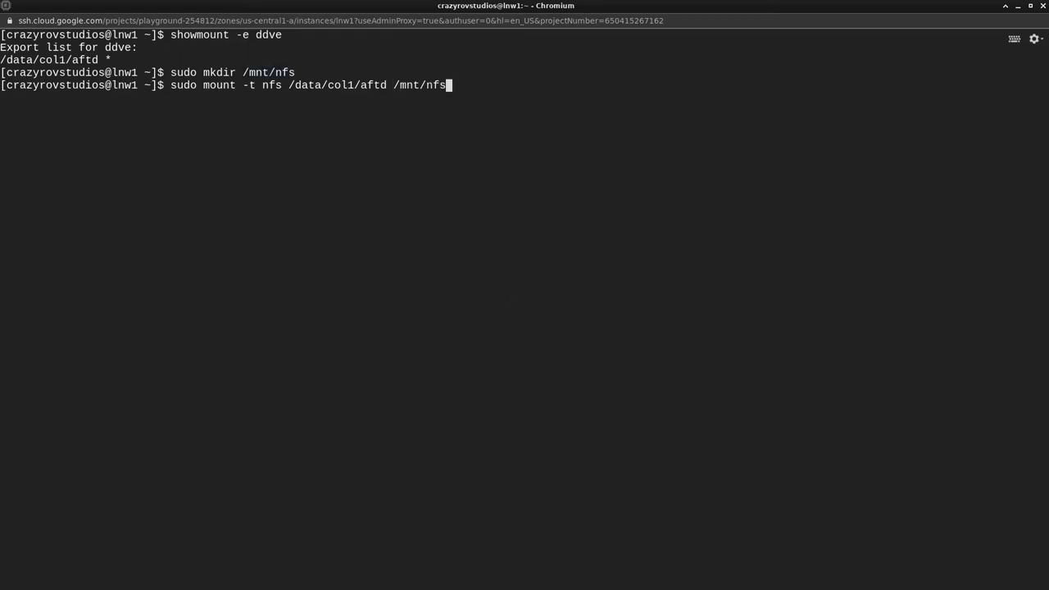
key("Return")
Step: Rerun the NFS mount command with the host prefix added, mounting ddve:/data/col1/aftd on /mnt/nfs
key("Up")
key("Left")
key("Left")
key("Left")
key("Left")
key("Left")
key("Left")
key("Left")
key("Left")
key("Left")
key("Left")
key("Left")
key("Left")
key("Left")
key("Left")
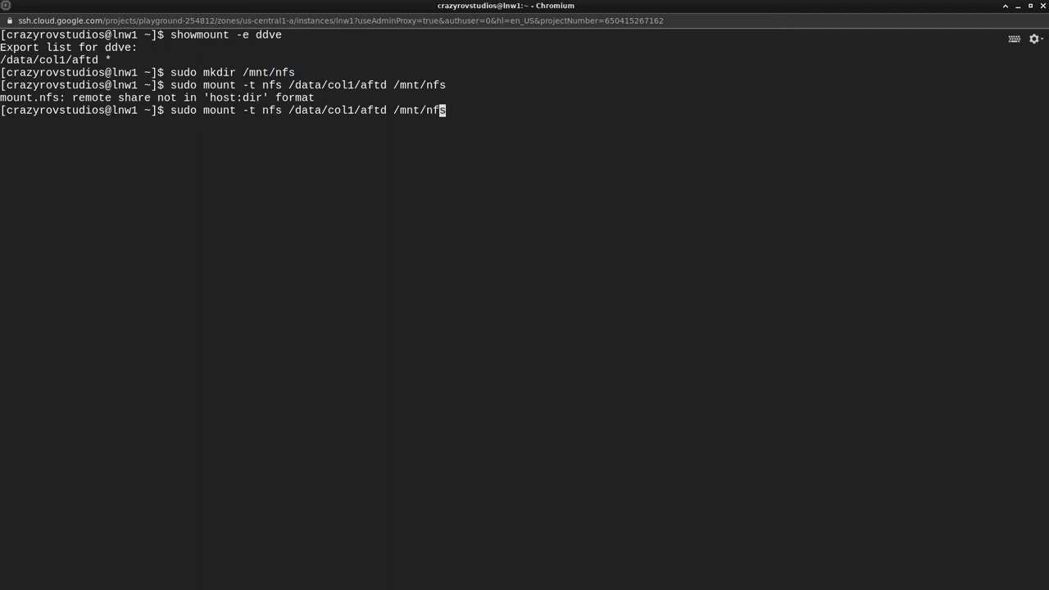
key("Left")
key("Left")
key("Left")
key("Left")
key("Left")
key("Left")
key("Left")
key("Left")
key("Left")
key("Left")
key("Left")
key("Left")
key("Right")
key("Right")
type("ddve:")
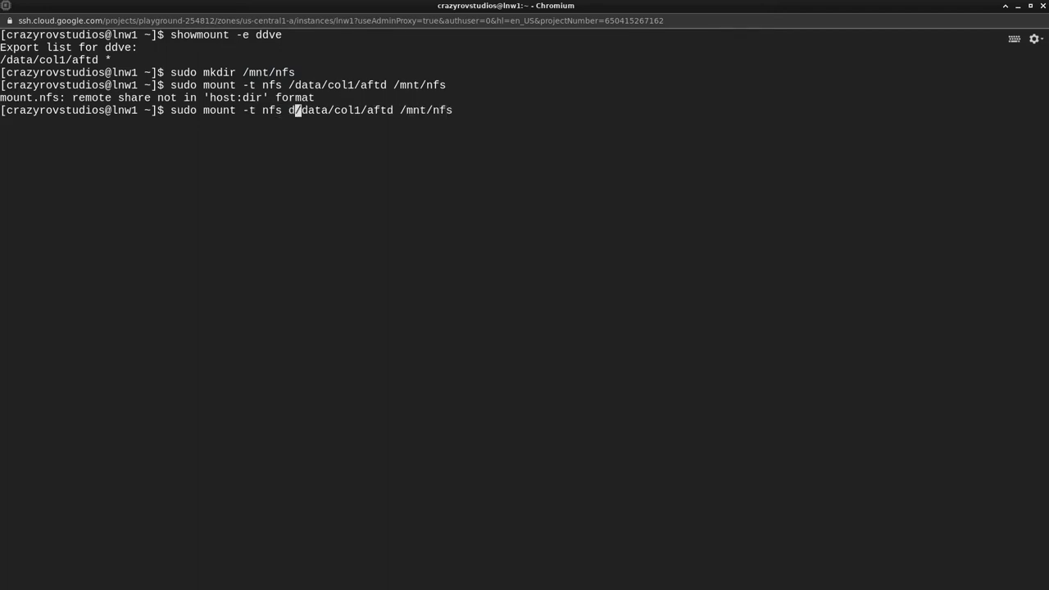
key("Return")
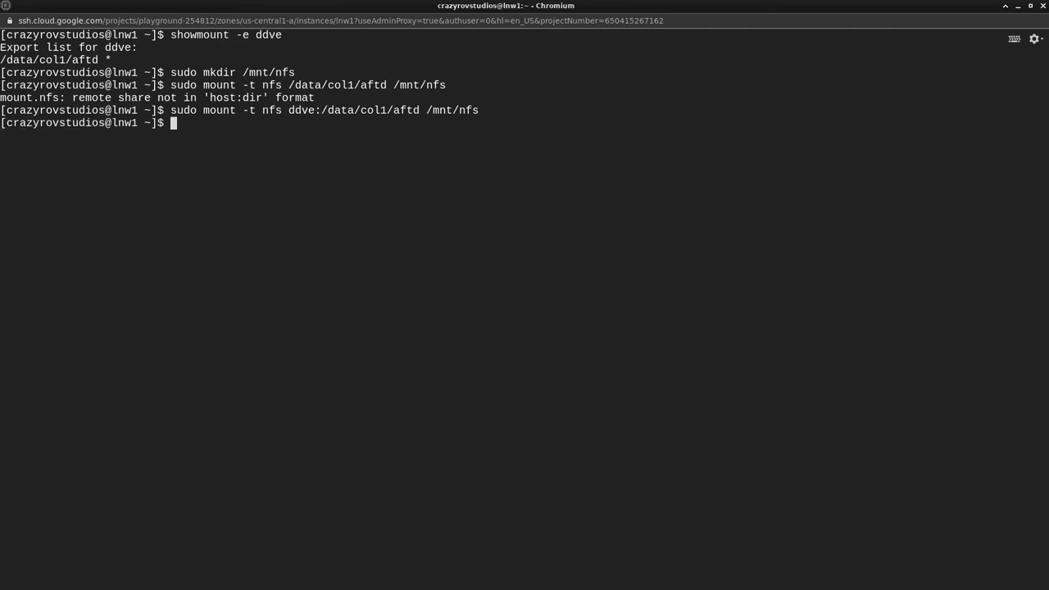
Step: List the mounted file systems with df -kh to check the NFS mount
key("Return")
key("Return")
type("cd")
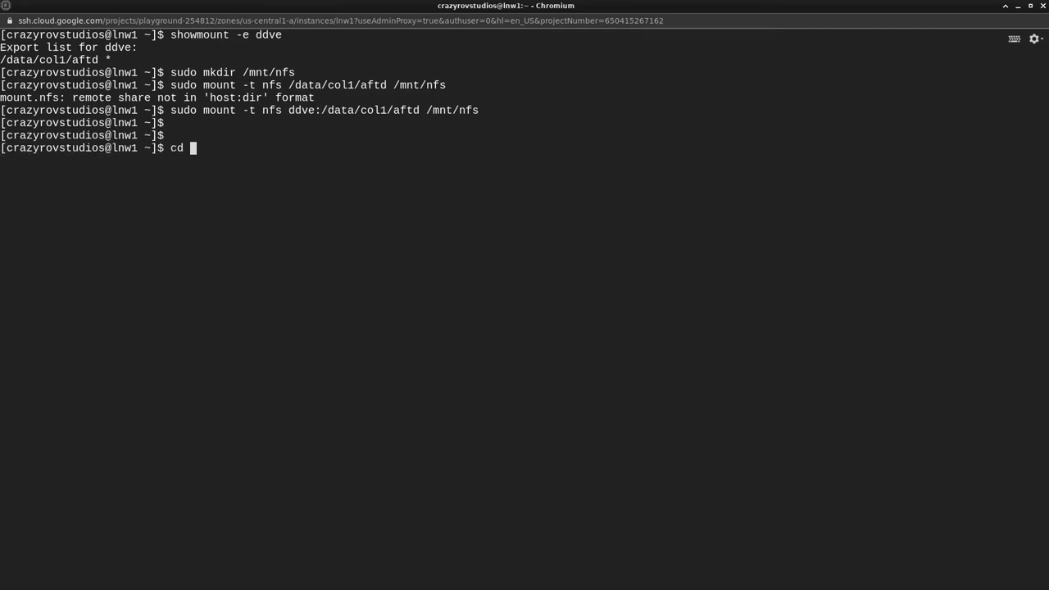
key("BackSpace")
key("BackSpace")
key("BackSpace")
type("df -kh")
key("Return")
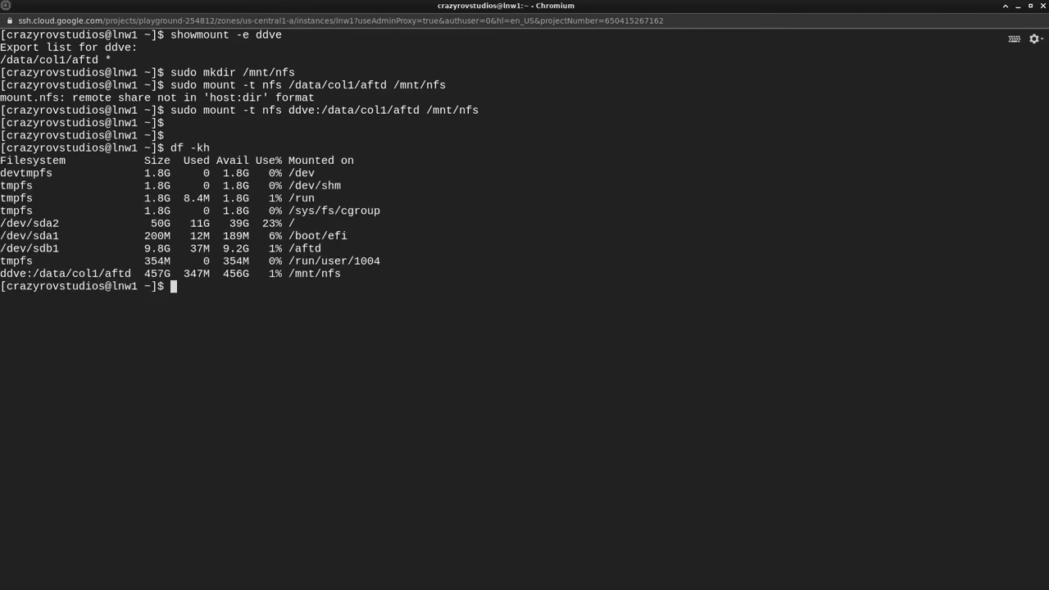
Step: Change the working directory to the mounted share at /mnt/nfs
double_click(325, 276)
type("cd")
middle_click(325, 276)
key("Return")
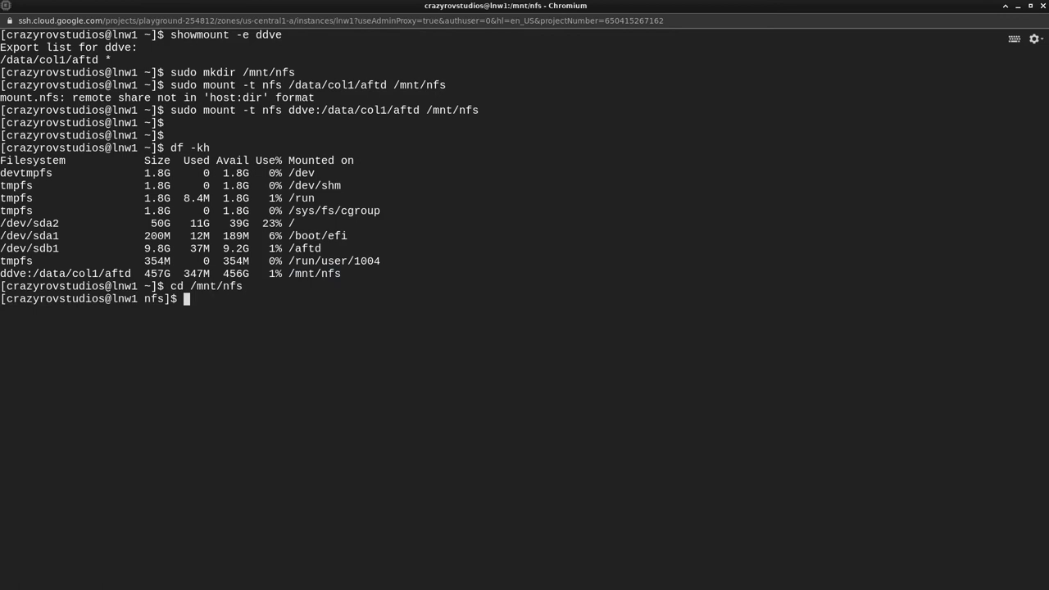
Step: List the contents of the mounted NFS share
type("ls")
key("Return")
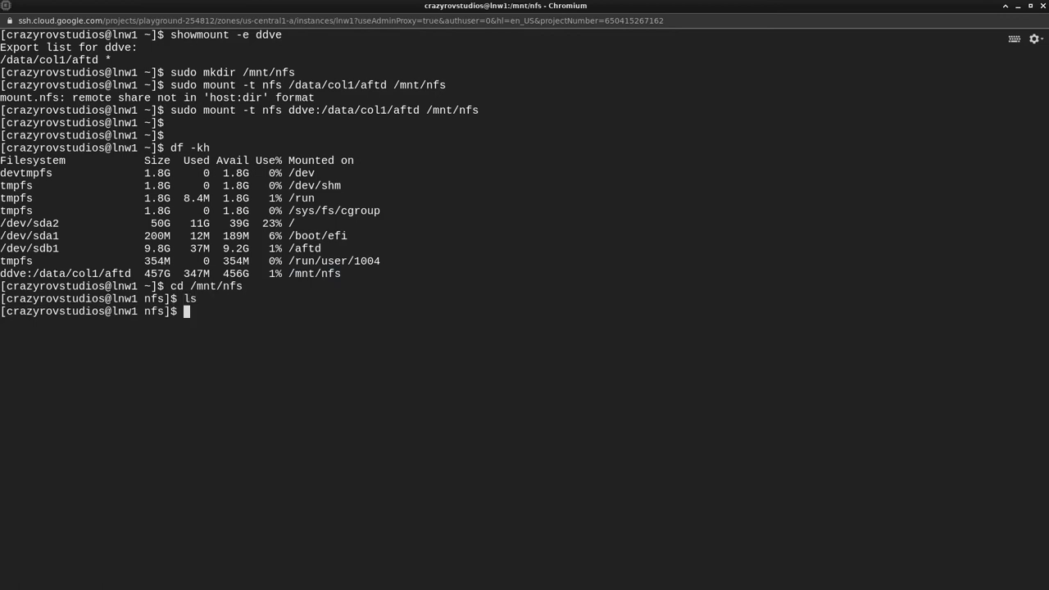
type("mkdir")
key("BackSpace")
key("BackSpace")
key("BackSpace")
key("BackSpace")
key("BackSpace")
key("BackSpace")
key("alt+Tab")
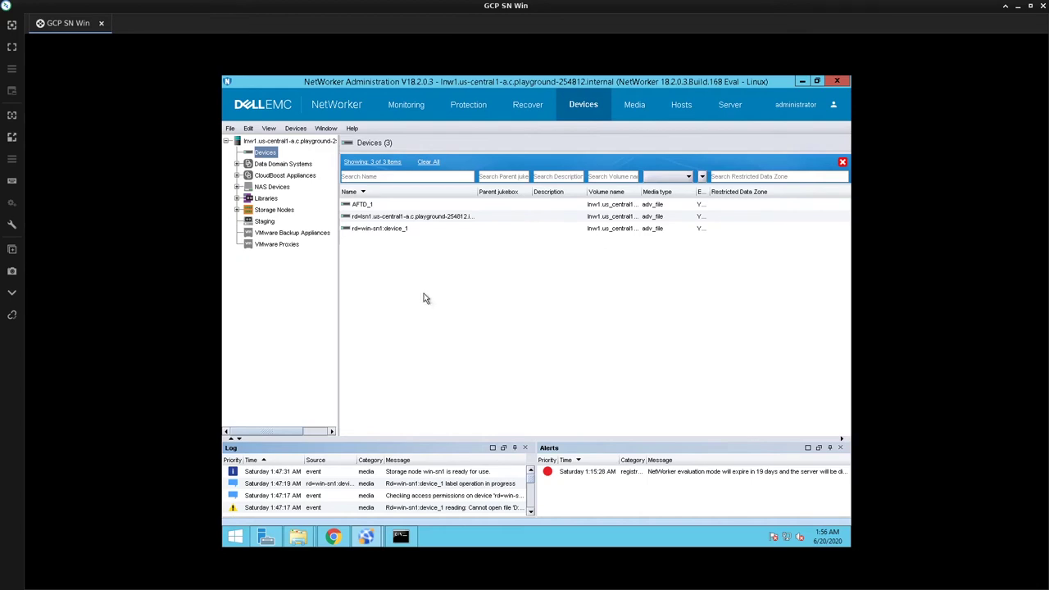
right_click(391, 251)
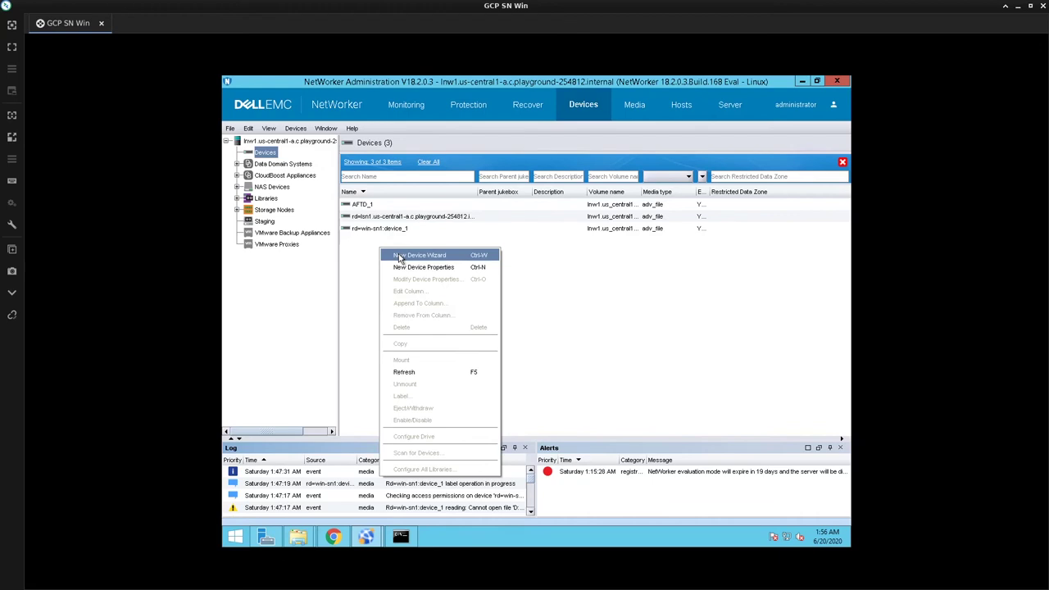
left_click(402, 255)
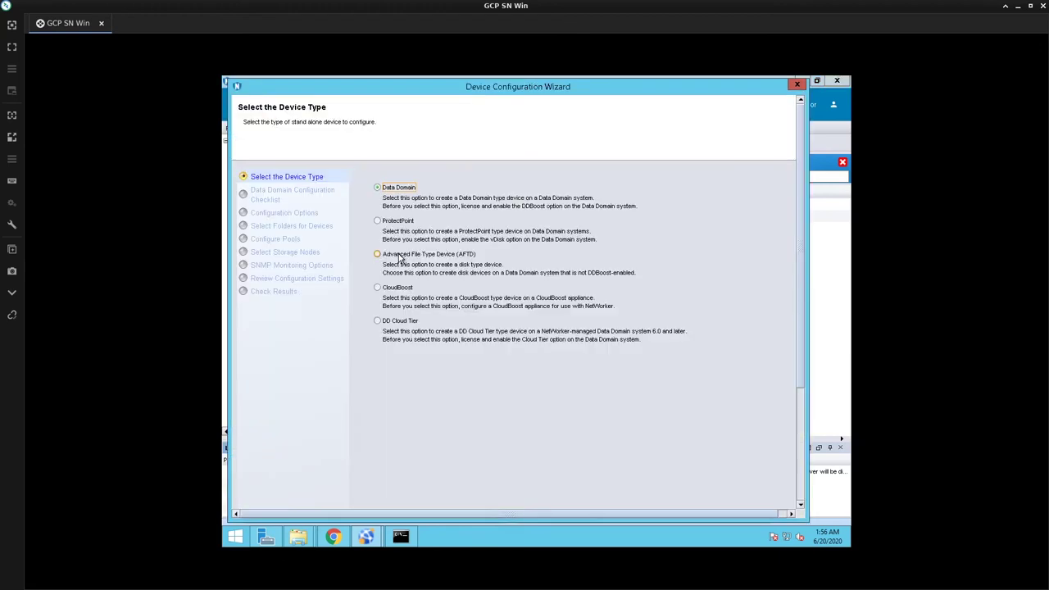
left_click(797, 85)
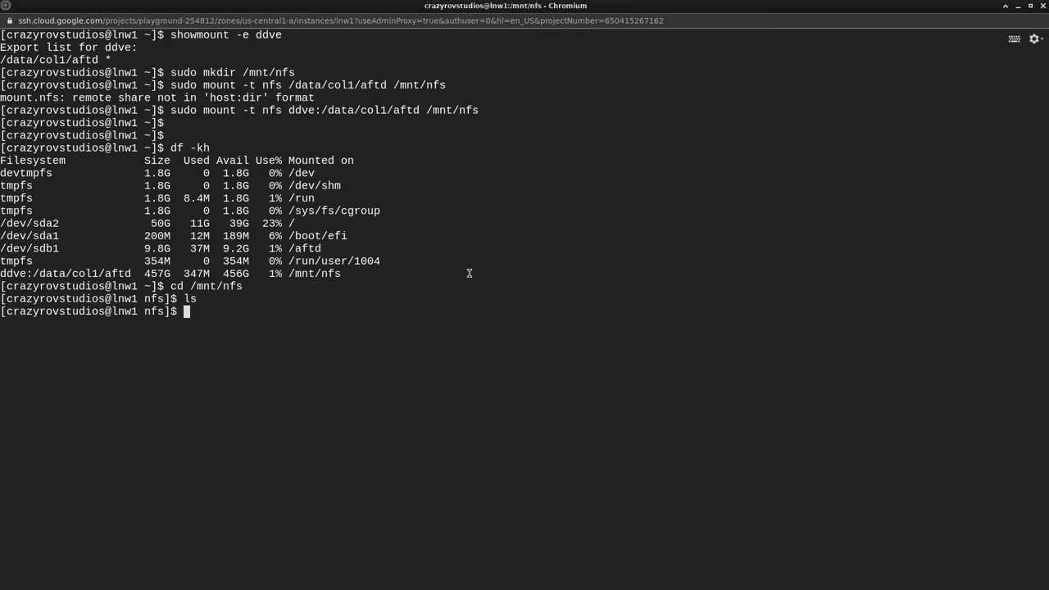
Step: Create a directory named device_2 in the mounted NFS share with sudo
type("sudo mkdir device_2")
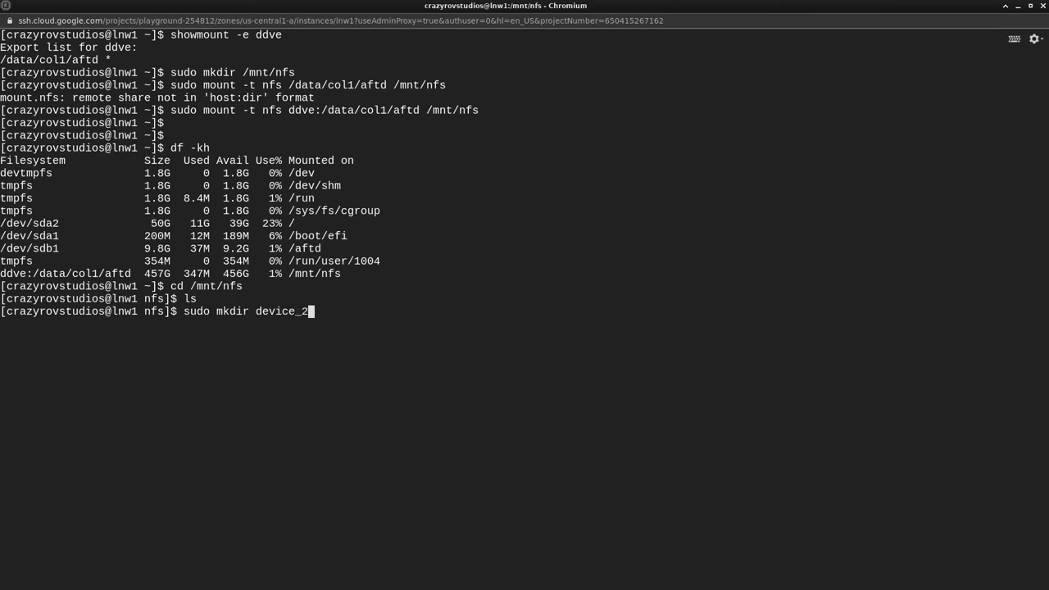
key("Return")
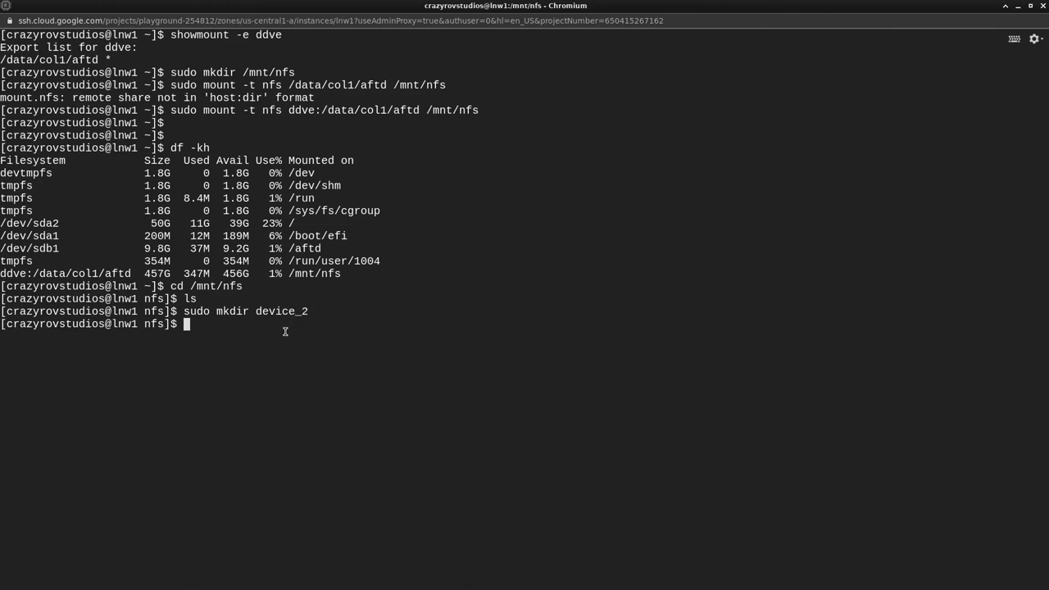
Step: Switch to a root shell with sudo su and change into the device_2 directory
type("sudo su")
key("Return")
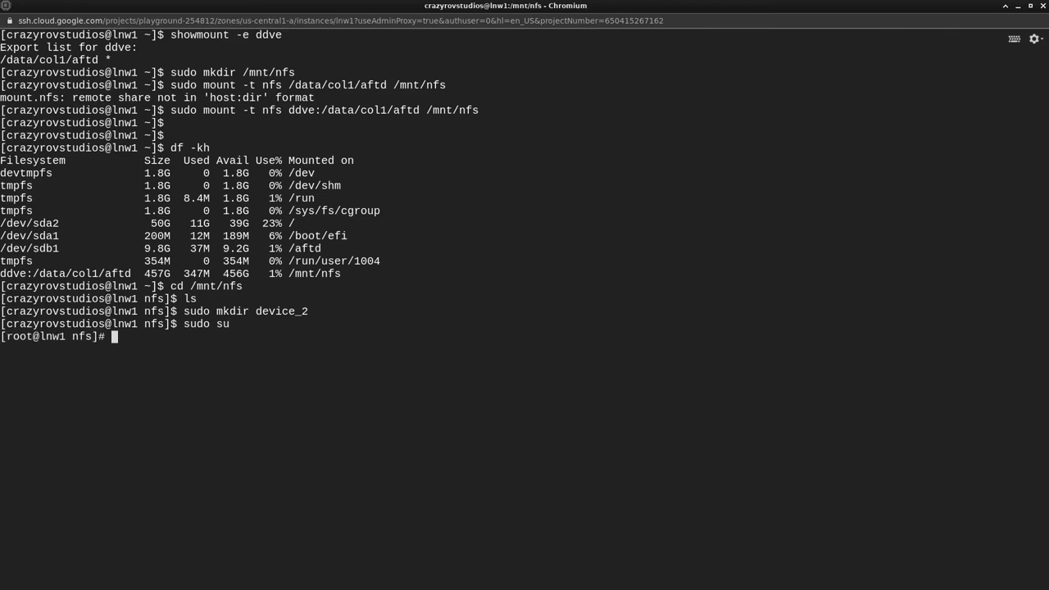
type("cd de")
key("Tab")
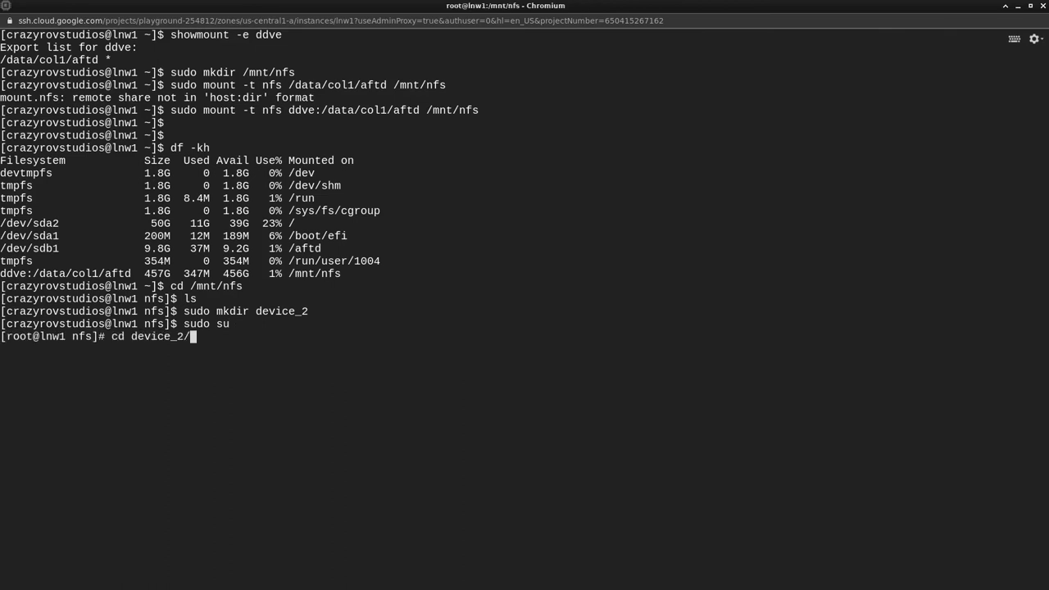
key("Return")
Step: Print the working directory with pwd and copy the resulting path of the device_2 directory
type("pw")
key("Return")
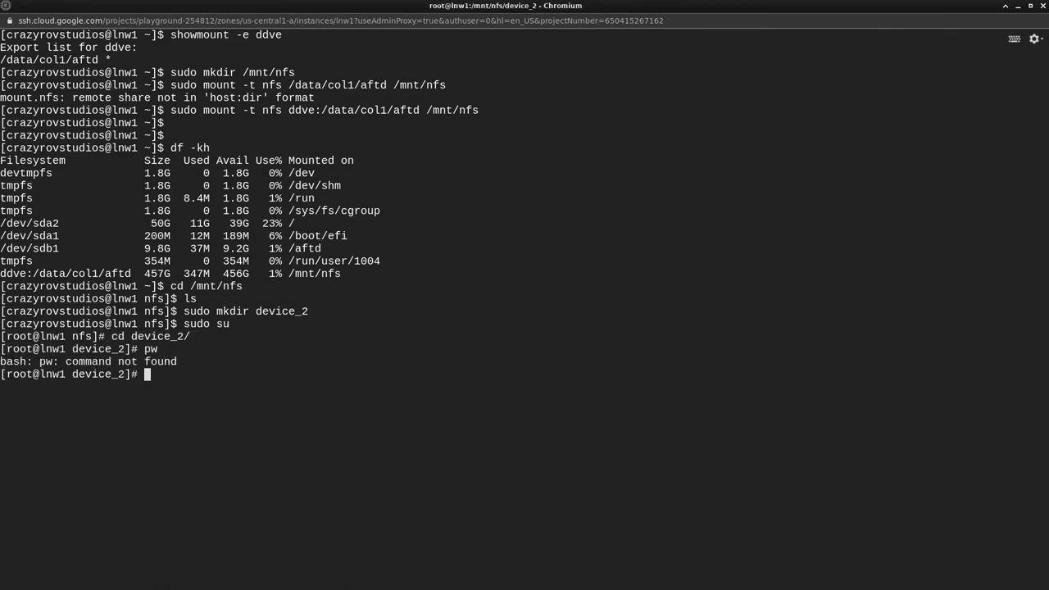
type("pwd")
key("Return")
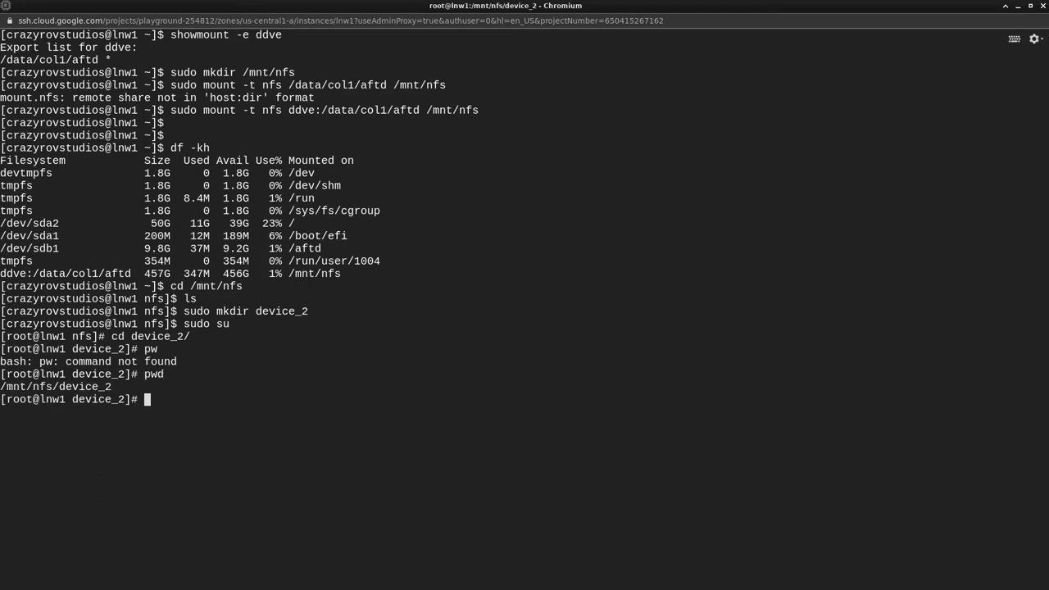
double_click(62, 386)
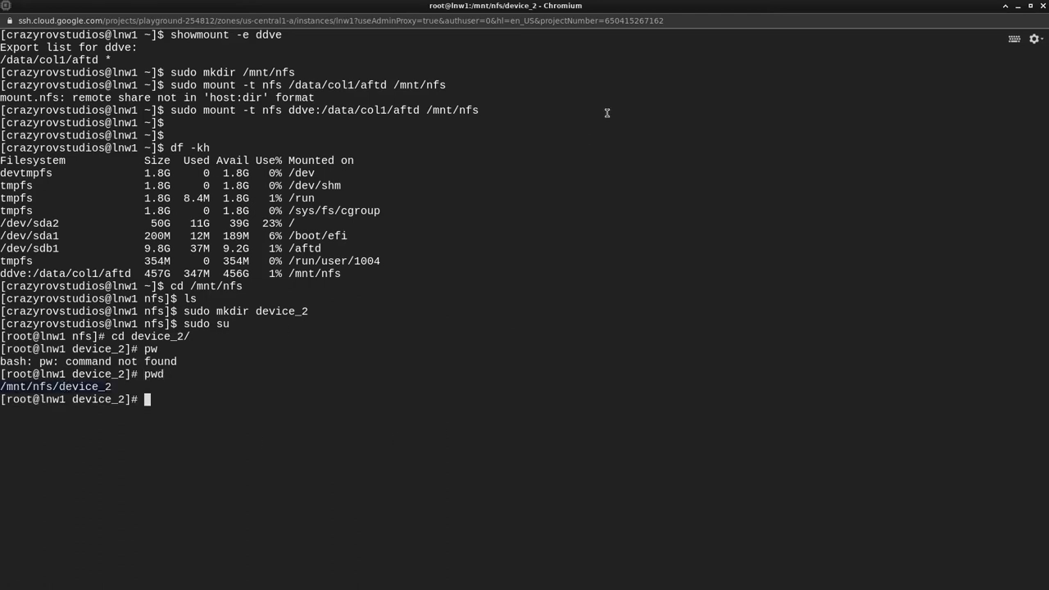
Step: Switch to NetWorker Administration and start a new device through its properties, entering /mnt/nfs/device_2 as the device access information
key("alt+Tab")
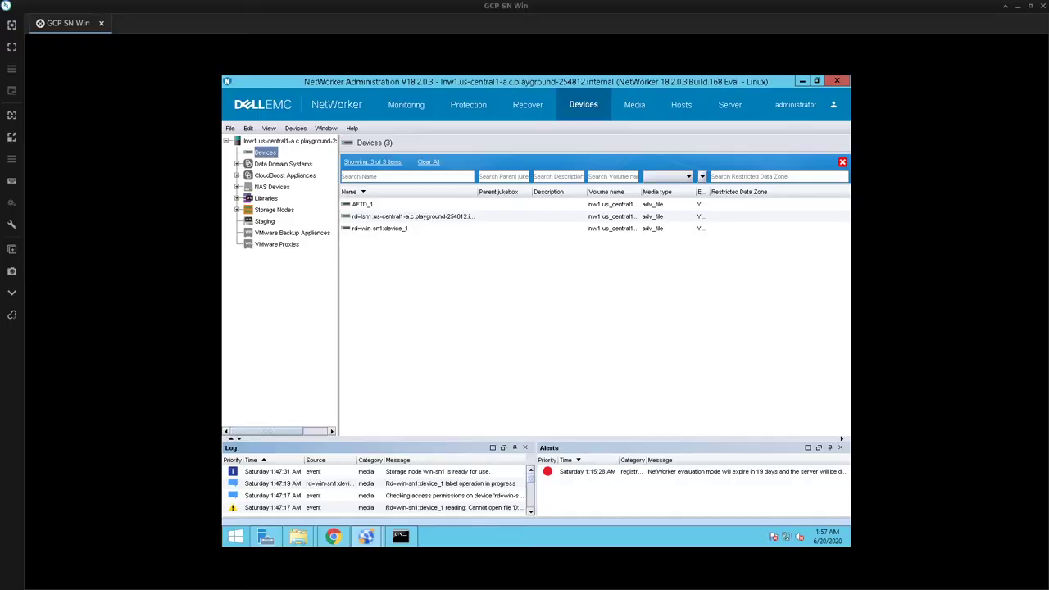
right_click(385, 272)
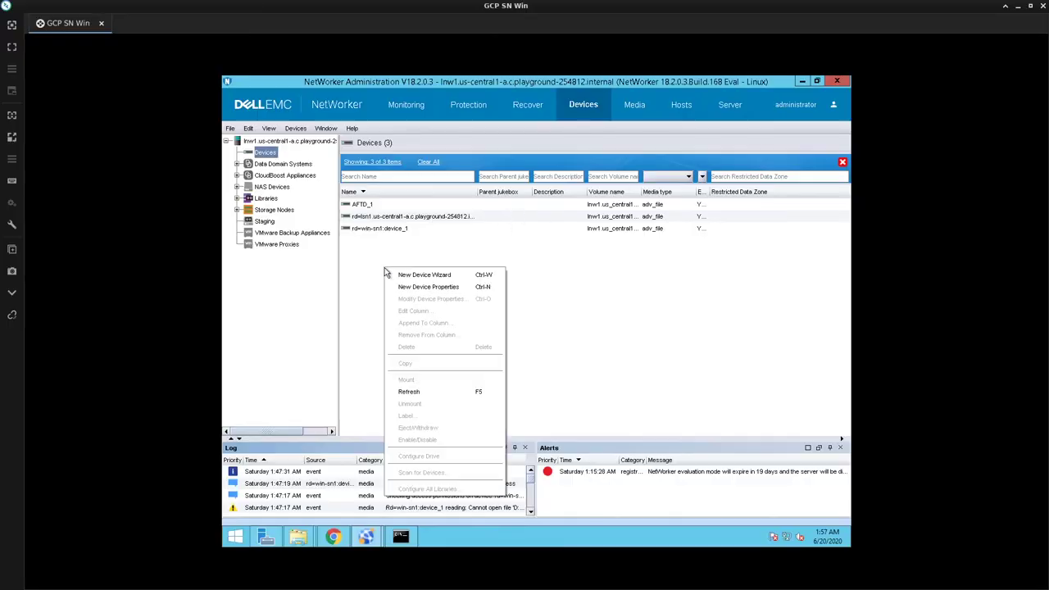
left_click(434, 286)
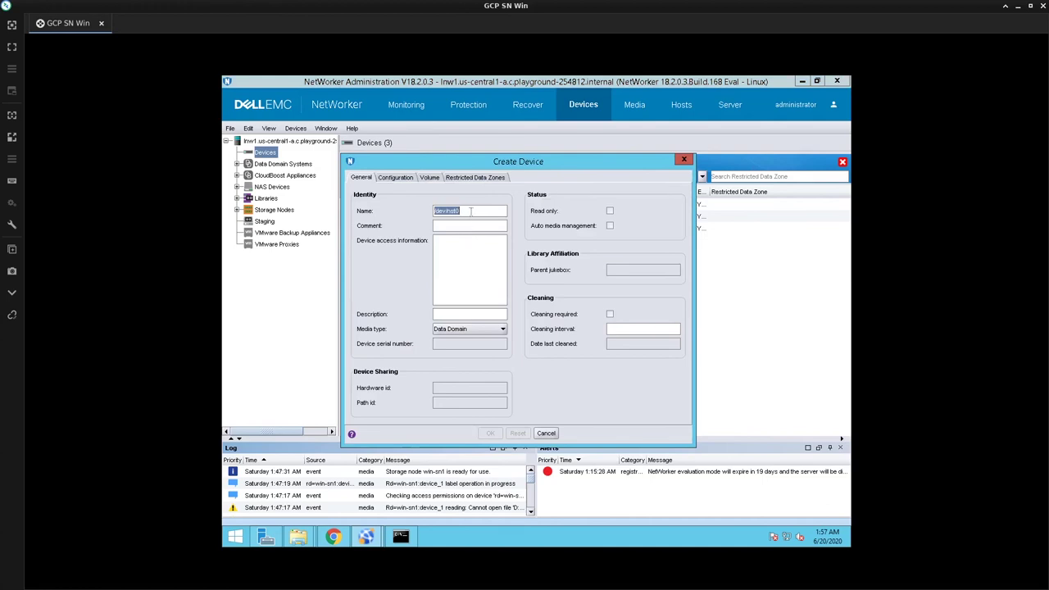
key("ctrl+v")
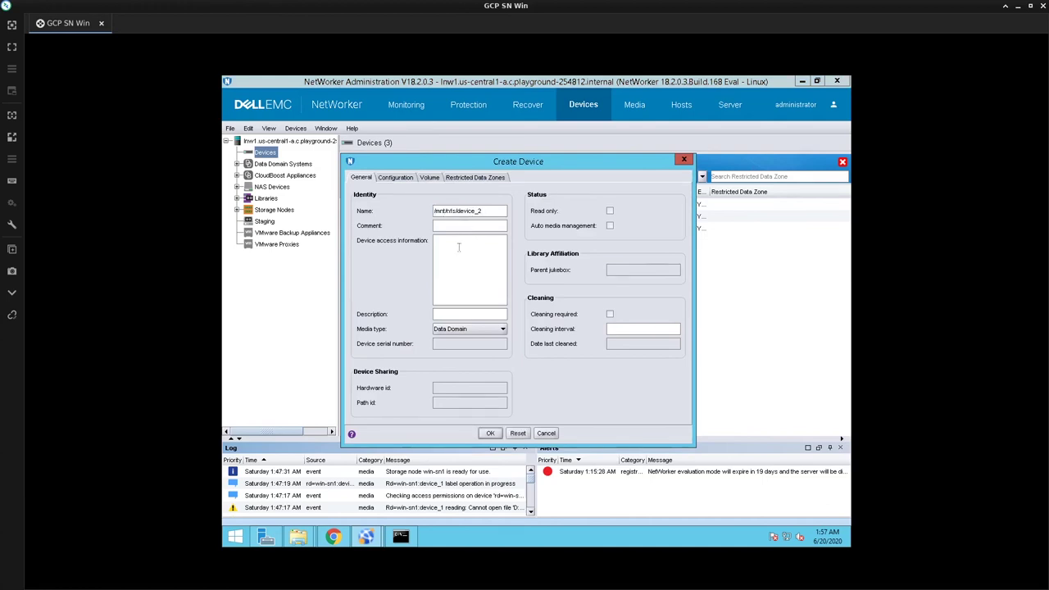
key("ctrl+v")
Step: Set the new device's name to AFTD_NFS_2
triple_click(439, 211)
left_click_drag(522, 162, 537, 236)
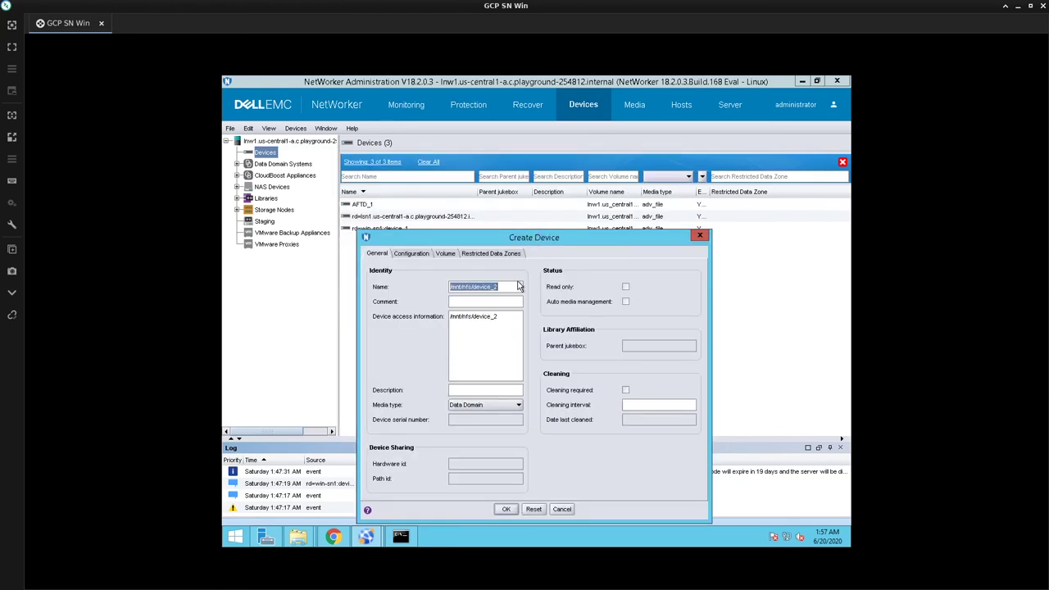
type("AFTD_NFS_2")
Step: Set the new device's media type to adv_file
left_click_drag(531, 236, 557, 129)
left_click(496, 298)
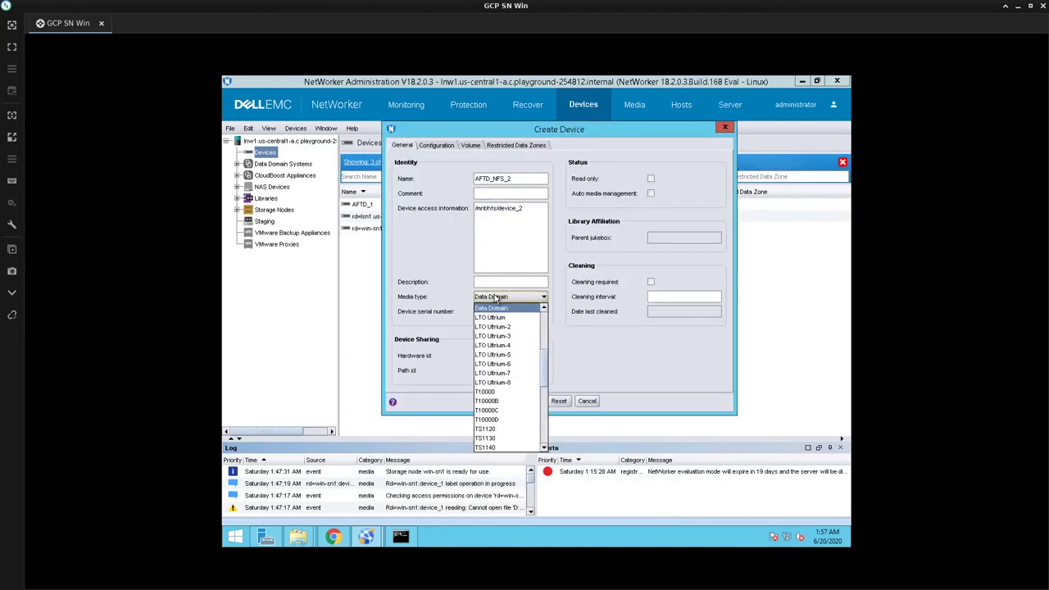
scroll(491, 385, "up", 1)
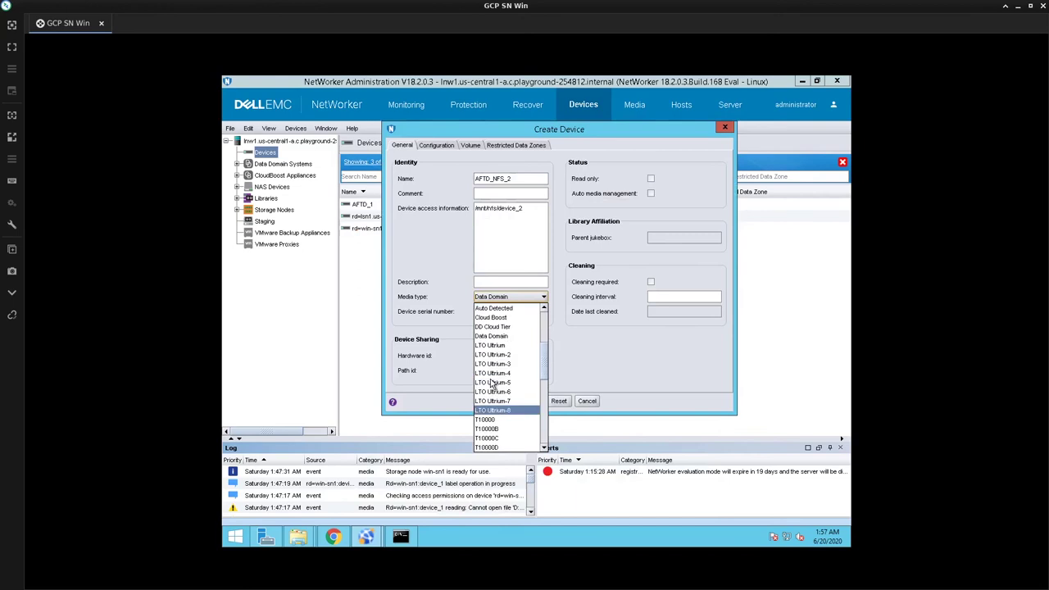
scroll(491, 385, "down", 5)
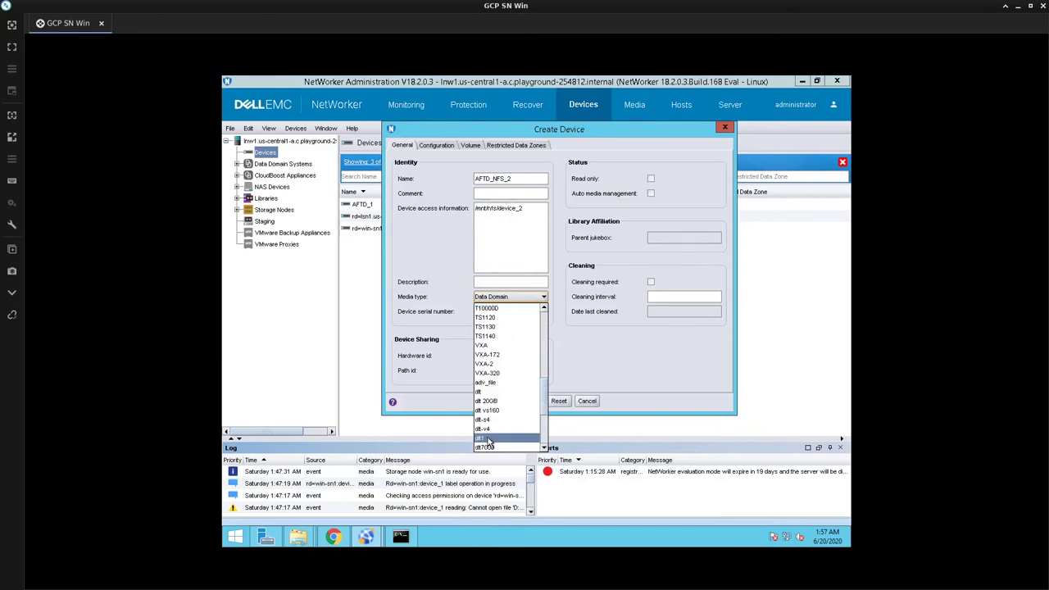
left_click(494, 383)
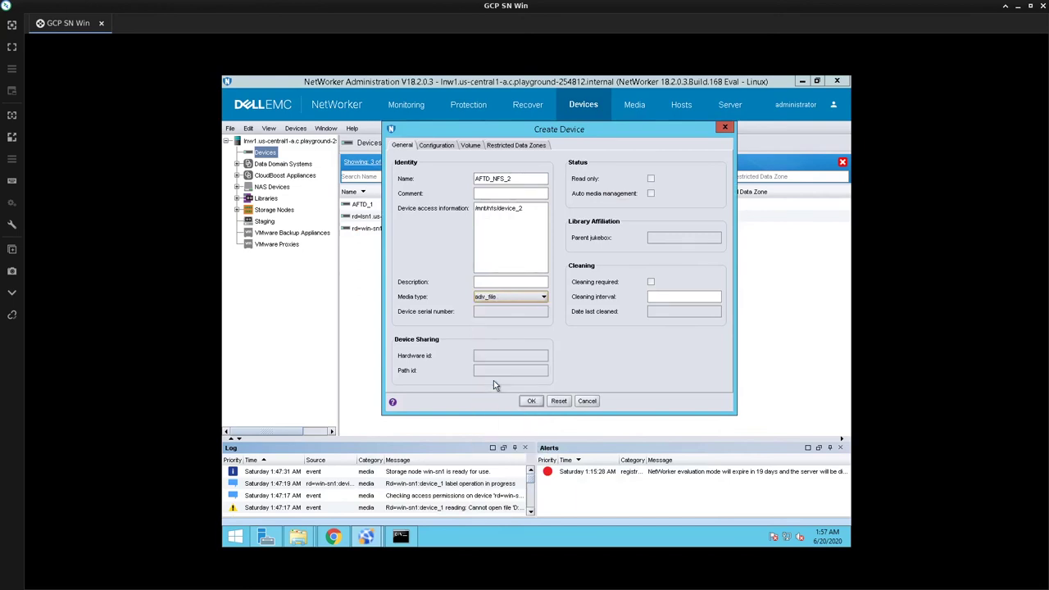
Step: Review the new device's configuration and volume settings, then create the device and acknowledge the path verification
left_click(436, 145)
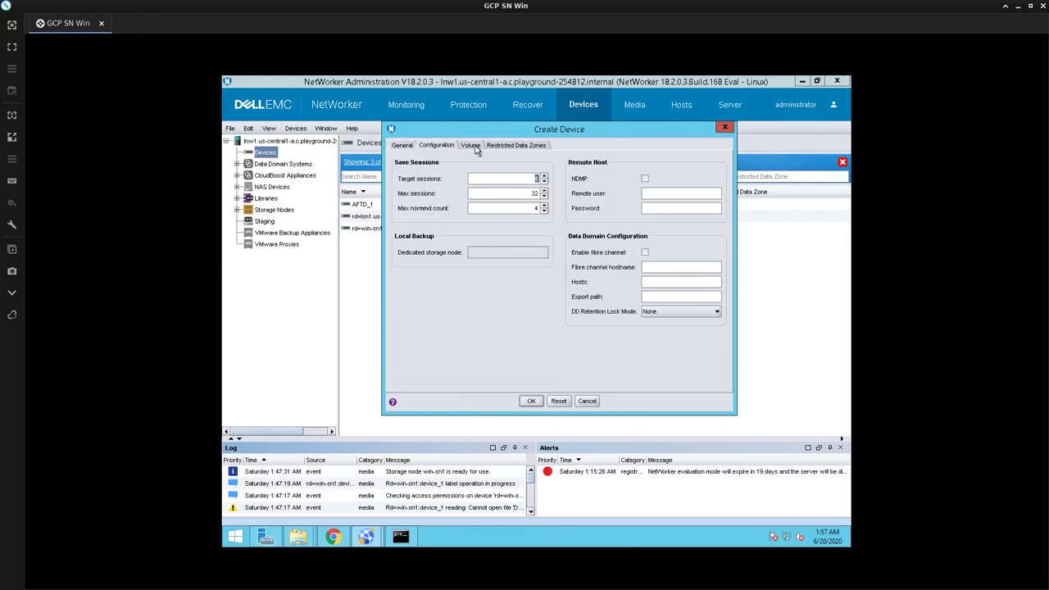
left_click(472, 146)
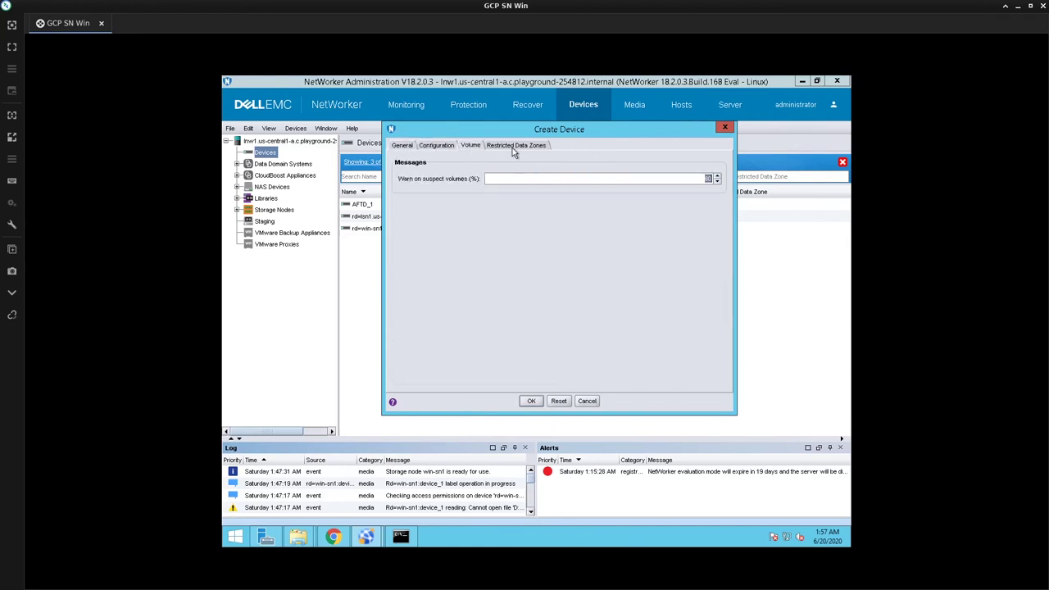
left_click(402, 145)
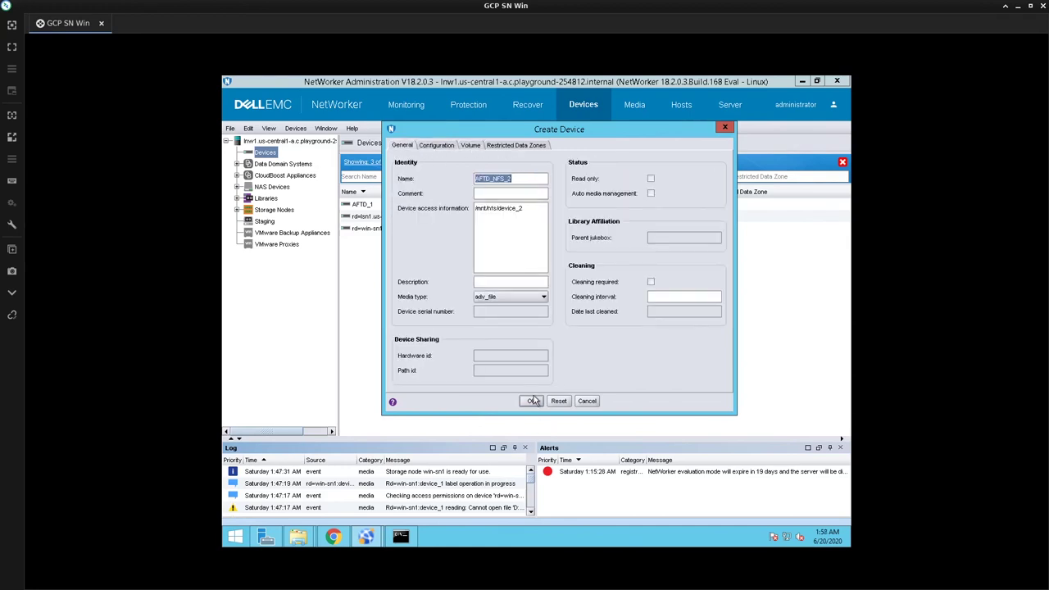
left_click(531, 401)
left_click(548, 286)
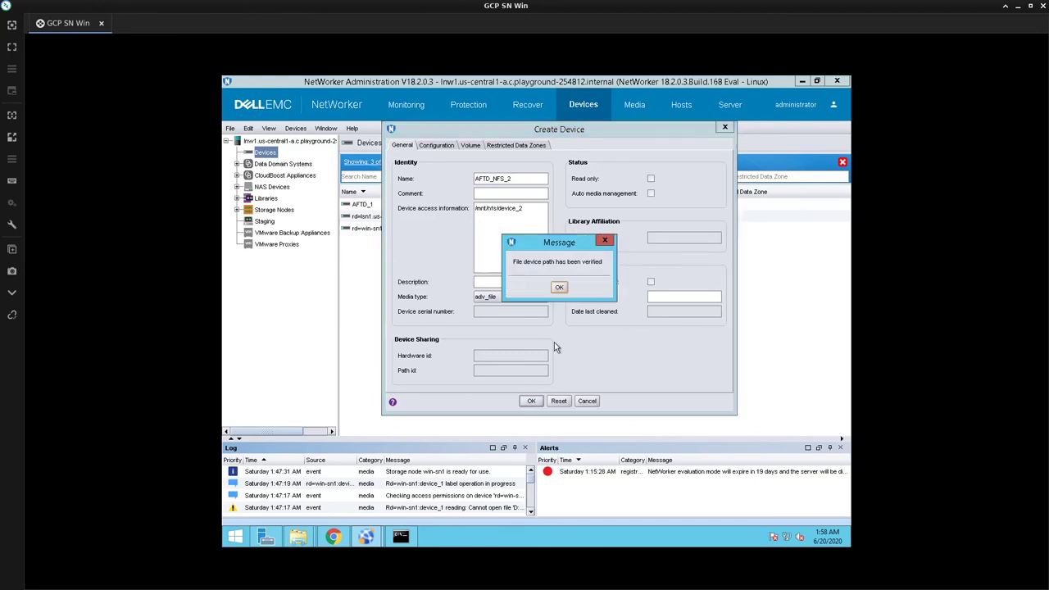
left_click(559, 288)
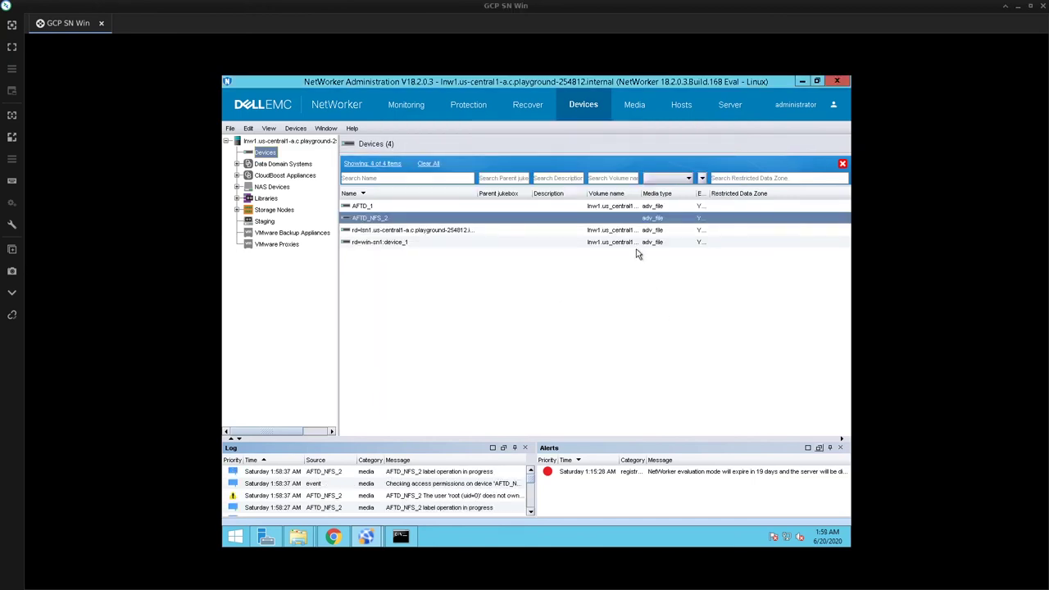
Step: Label AFTD_NFS_2 in the Default pool with Mount after Labeling enabled, and widen the Volume name column
right_click(427, 220)
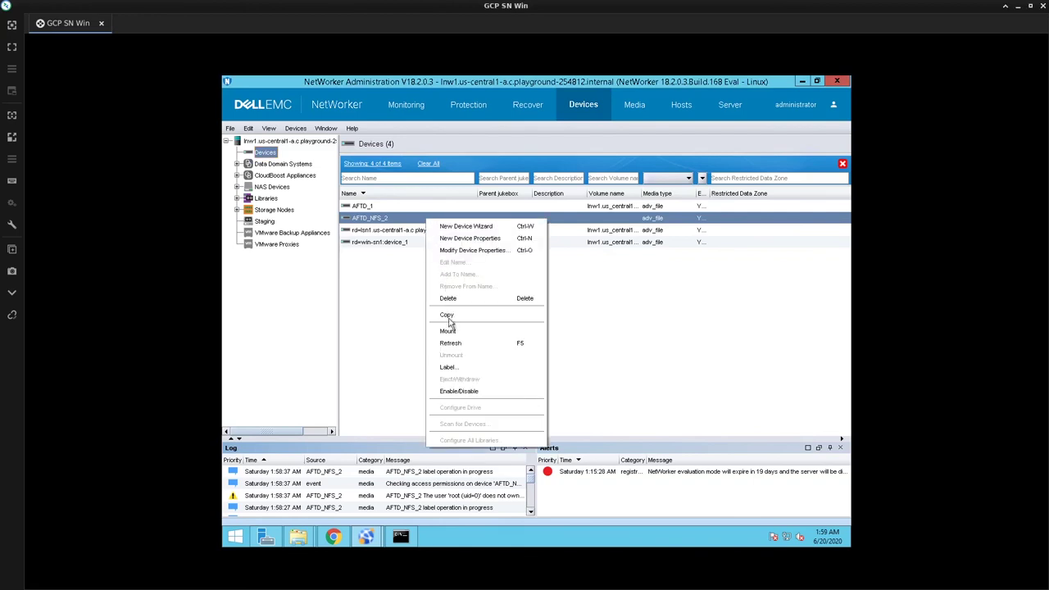
left_click(464, 368)
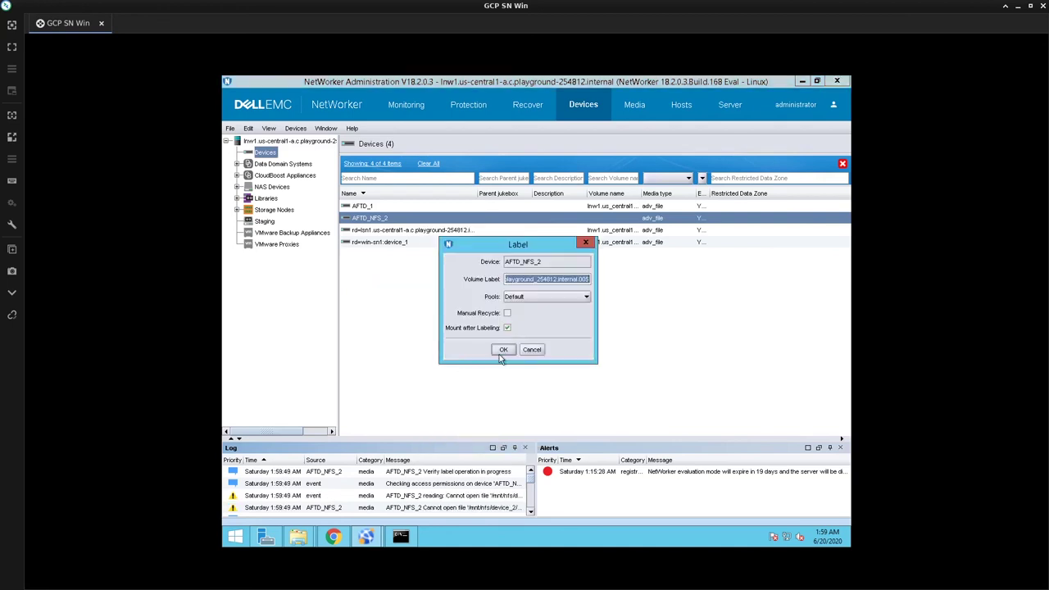
left_click(499, 352)
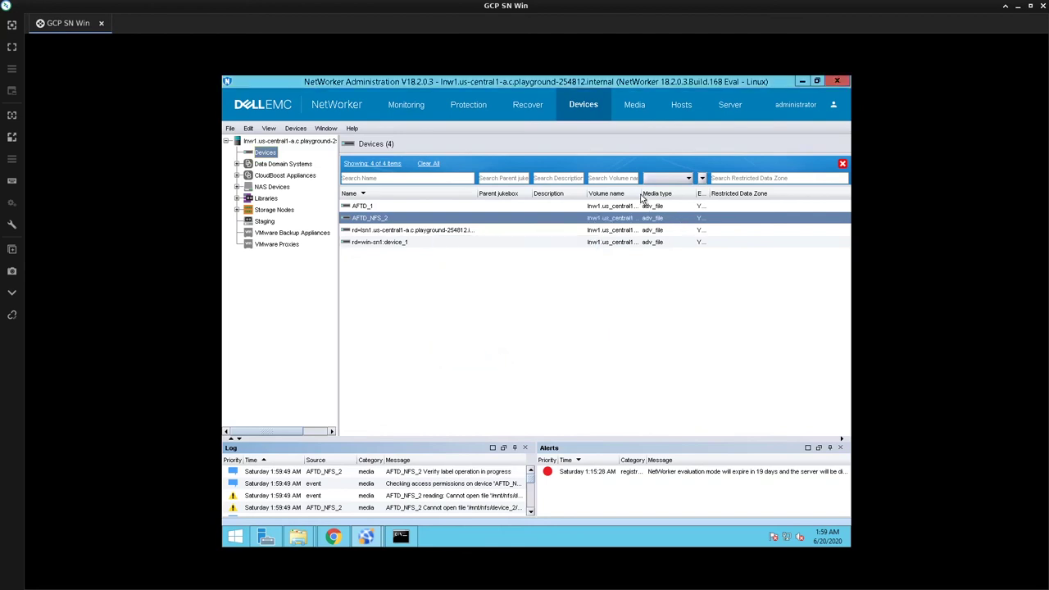
left_click_drag(641, 194, 685, 194)
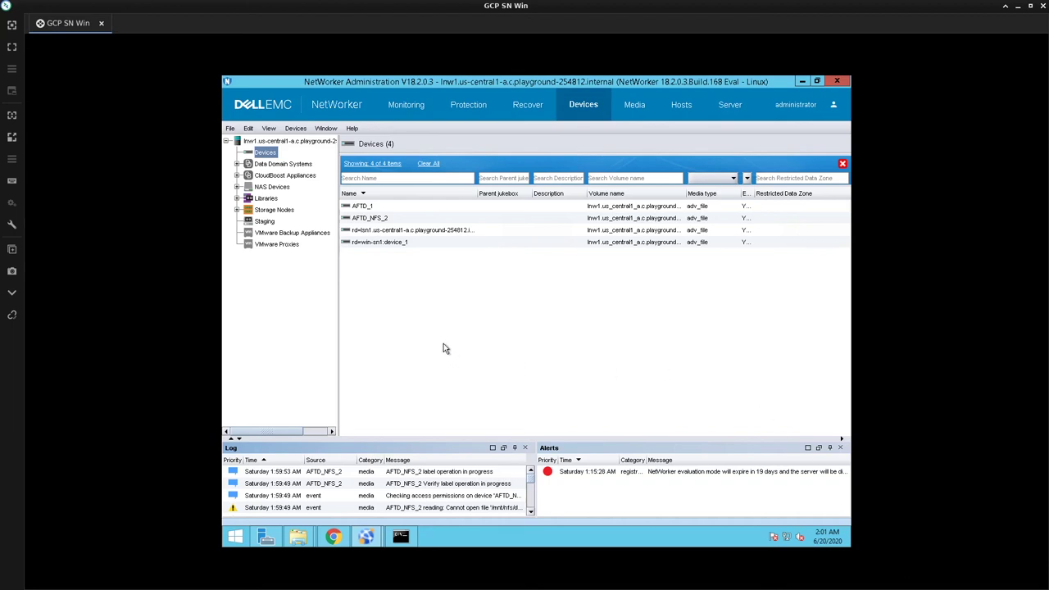
Step: Examine the device access information in the properties of AFTD_1, then close them without changes
right_click(404, 270)
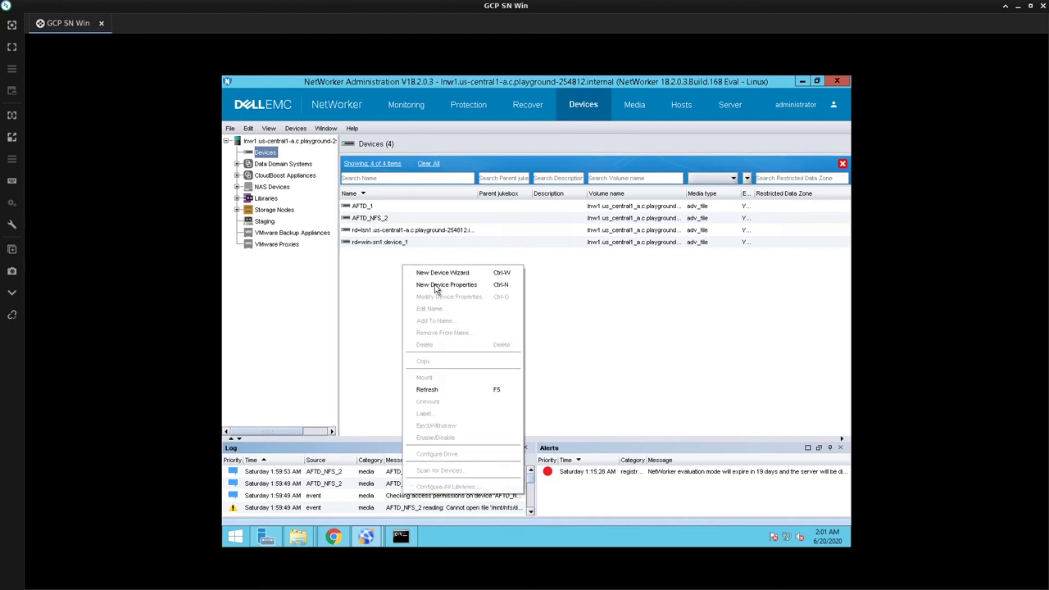
left_click(373, 269)
double_click(375, 208)
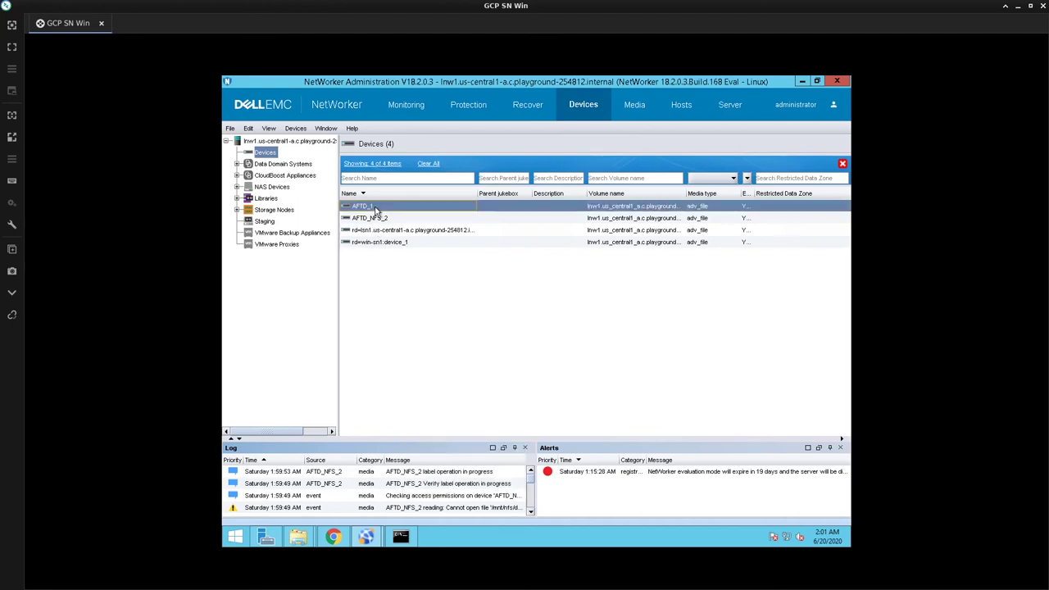
triple_click(420, 226)
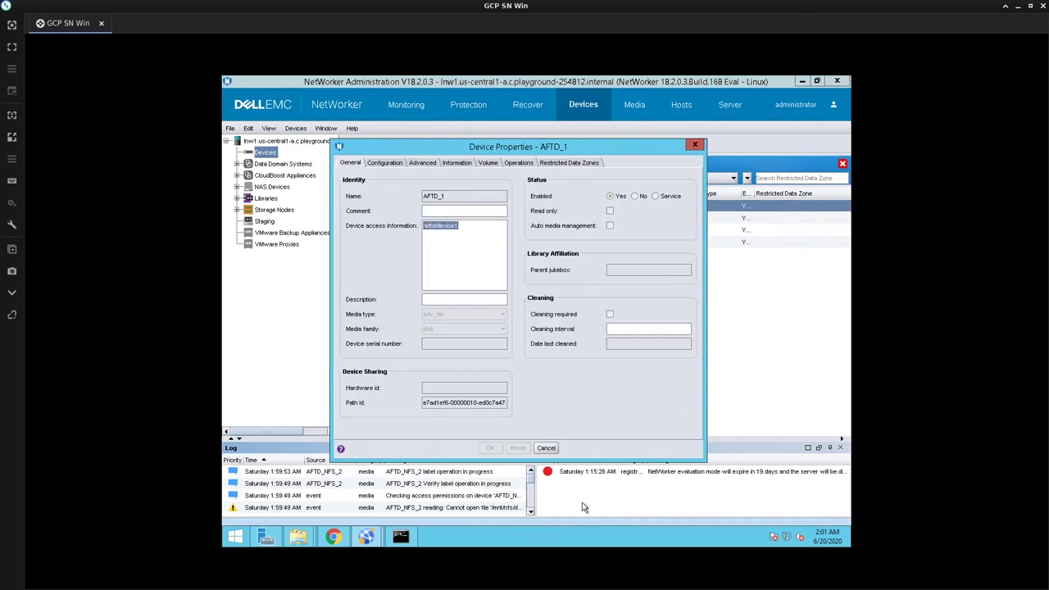
left_click(546, 448)
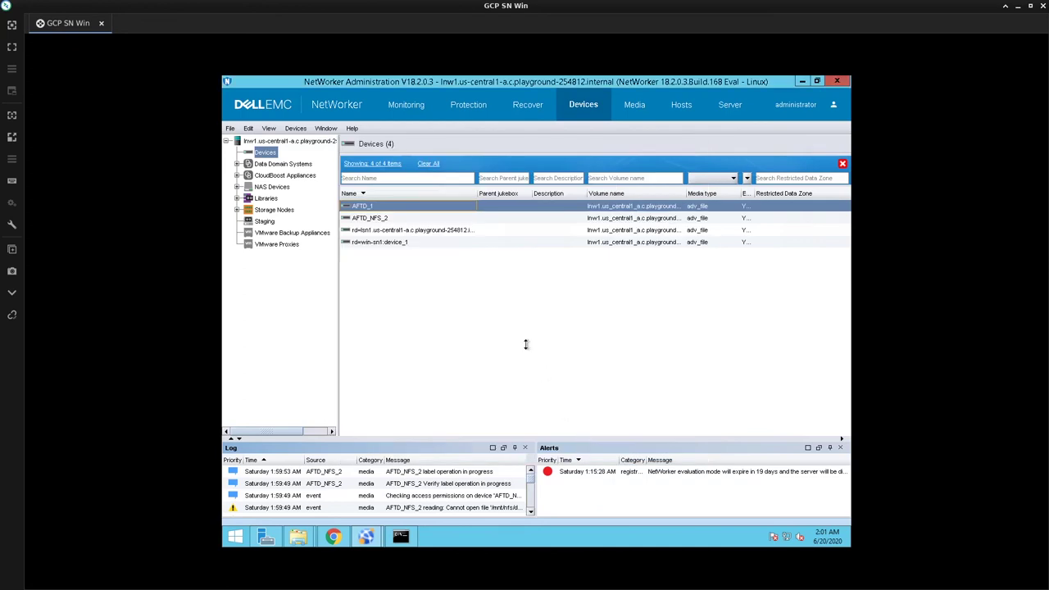
Step: Start a new device with its properties, entering /aftd/device1 as device access information and AFTD_Shared_2 as the name
right_click(498, 298)
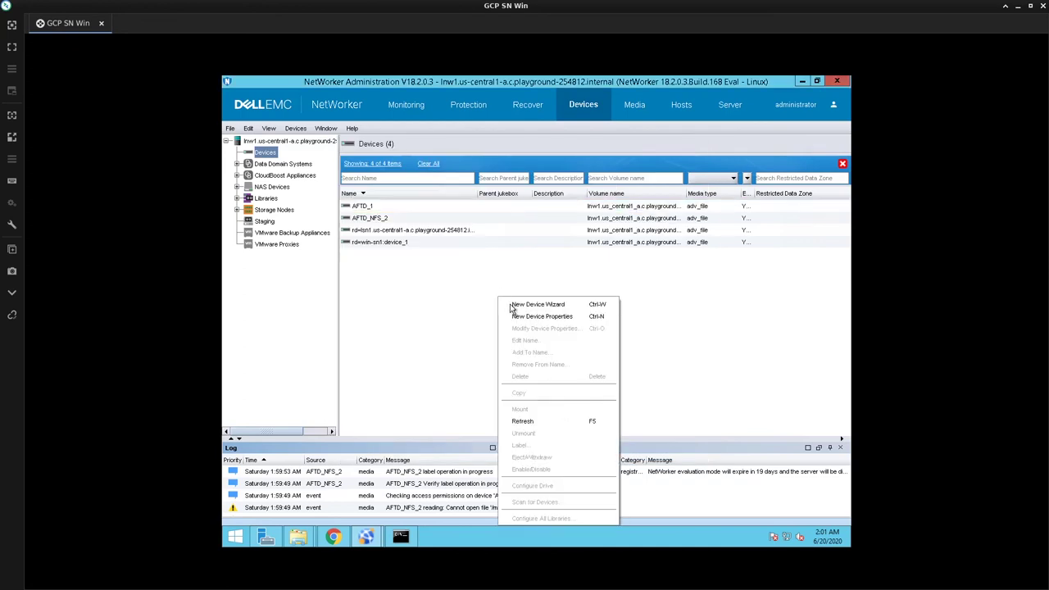
left_click(522, 317)
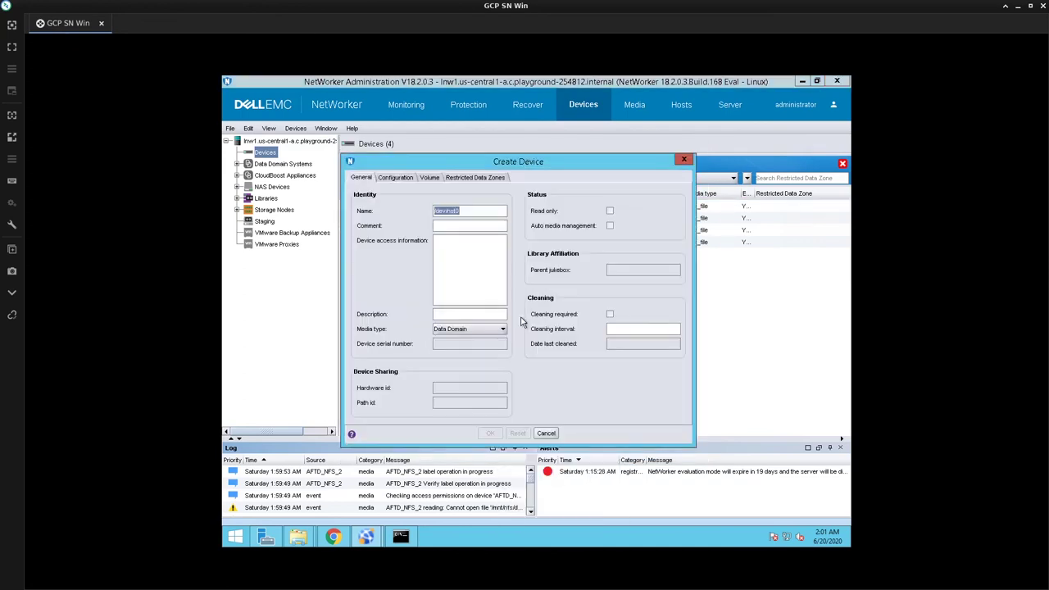
left_click(462, 254)
type("/aftd/device1")
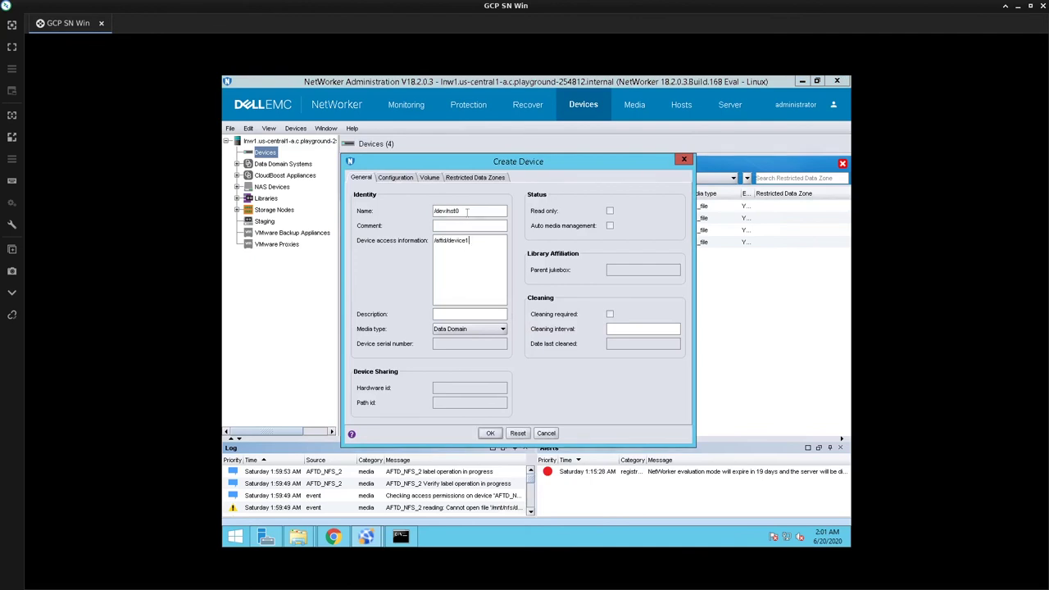
left_click(468, 211)
double_click(467, 211)
type("AFTD_")
triple_click(467, 211)
type("AFTD_Shared_2")
Step: Set the media type of AFTD_Shared_2 to adv_file
left_click_drag(523, 163, 719, 141)
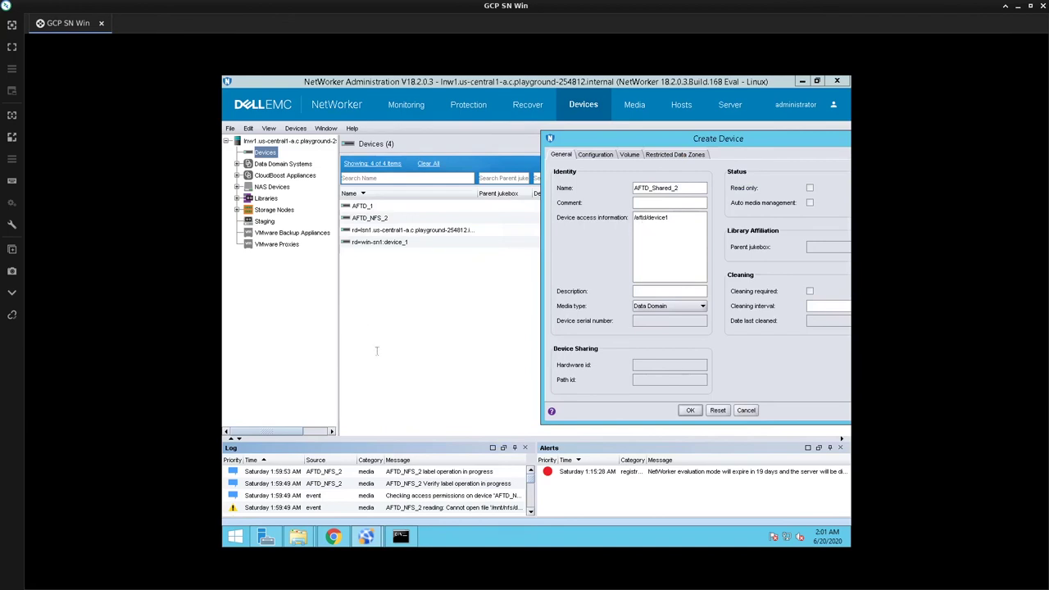
left_click_drag(703, 144, 616, 141)
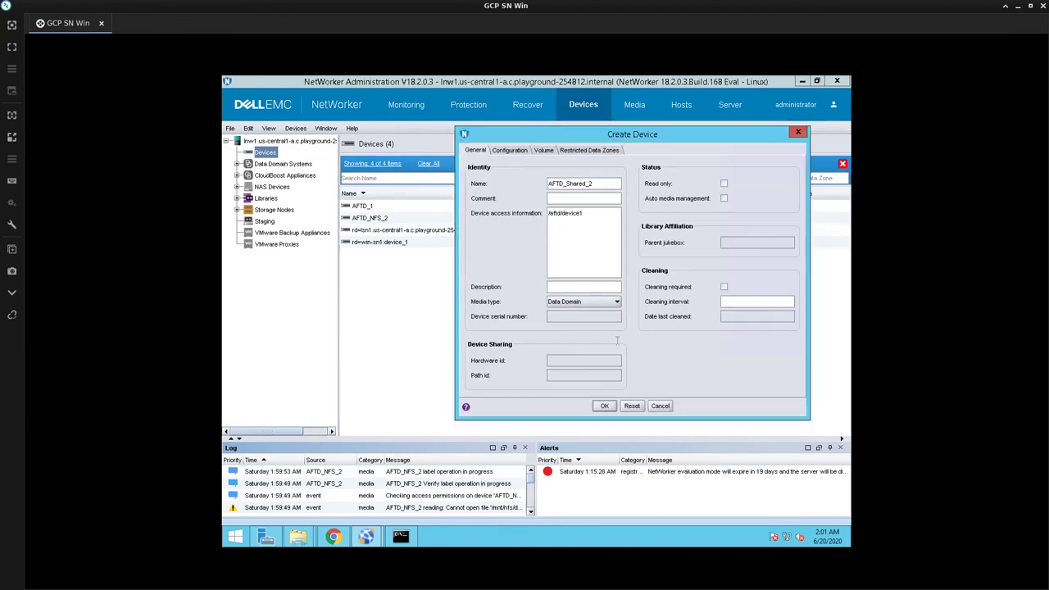
left_click(616, 301)
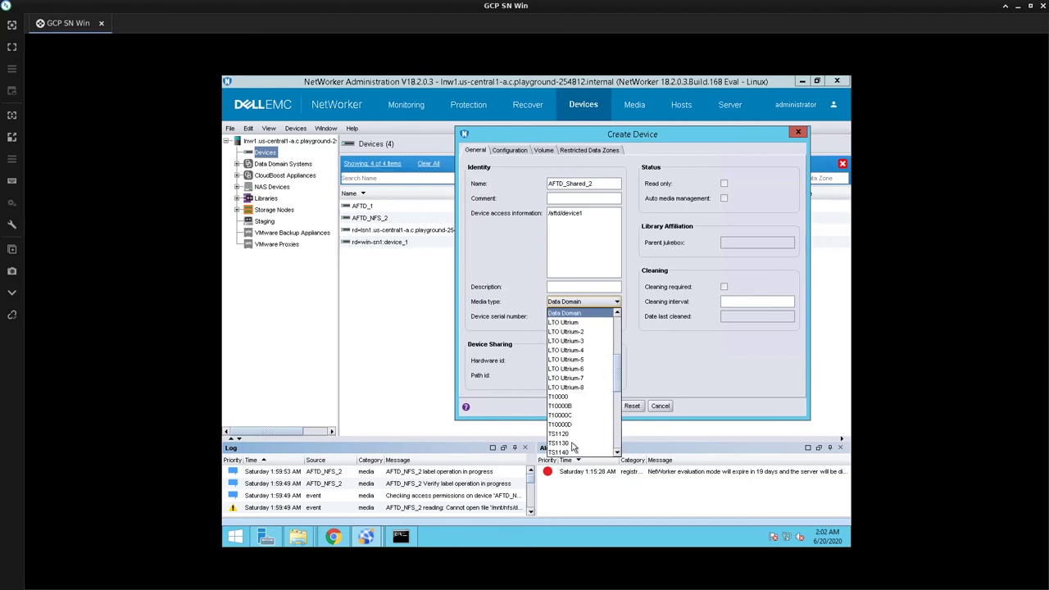
scroll(574, 442, "down", 1)
scroll(573, 445, "down", 2)
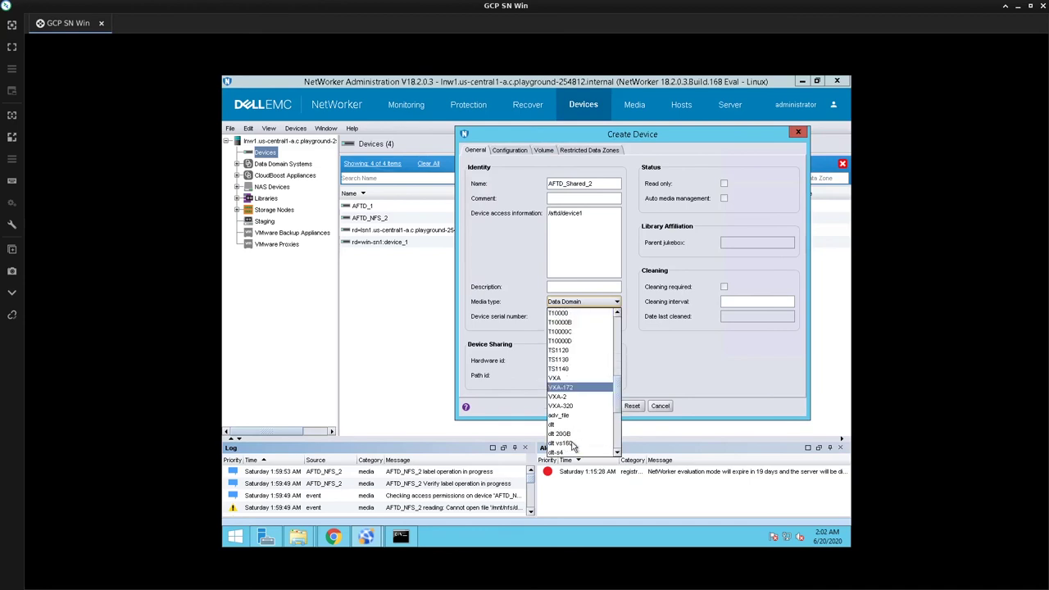
scroll(573, 445, "down", 2)
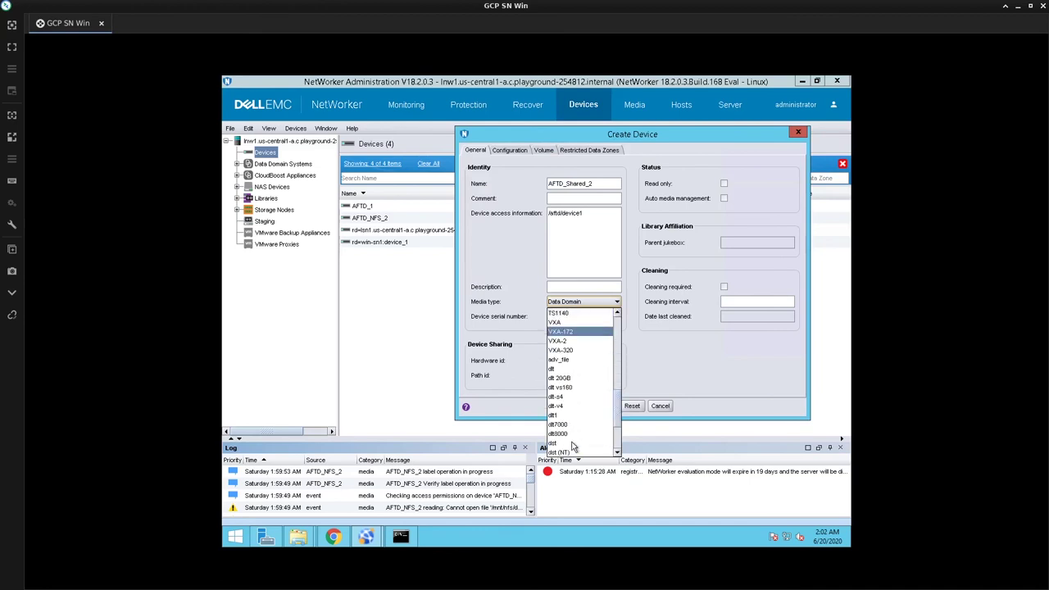
left_click(560, 363)
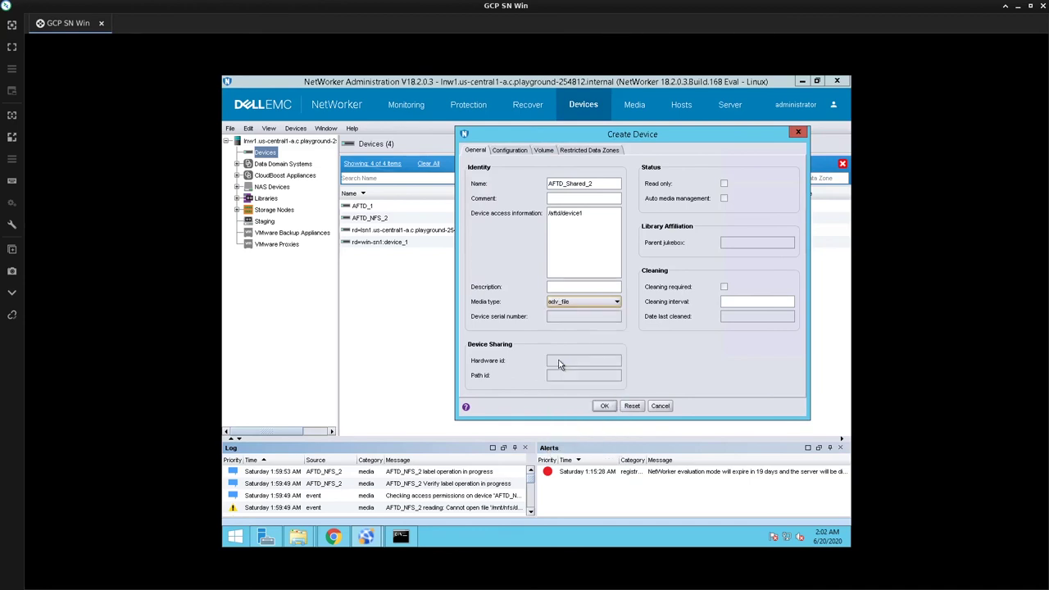
Step: Create the AFTD_Shared_2 device, verifying its file device path and acknowledging the verification
left_click(604, 407)
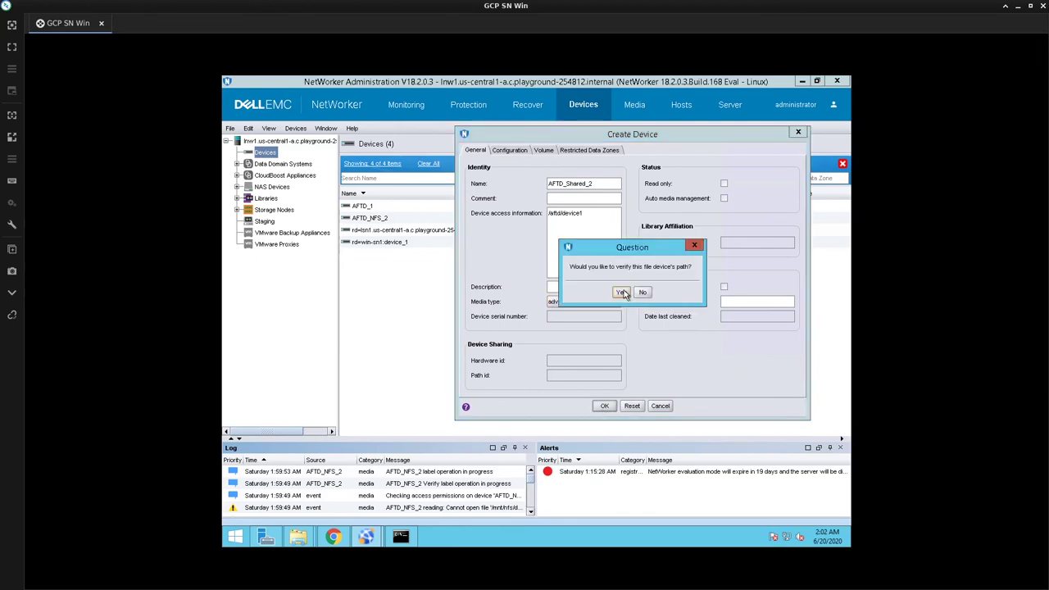
left_click(621, 293)
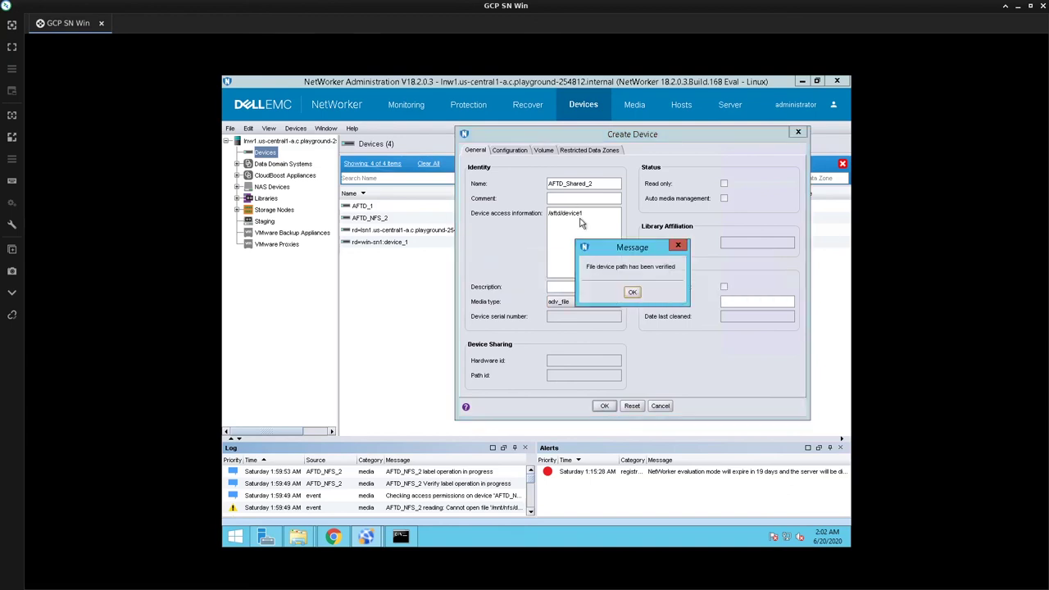
left_click(631, 292)
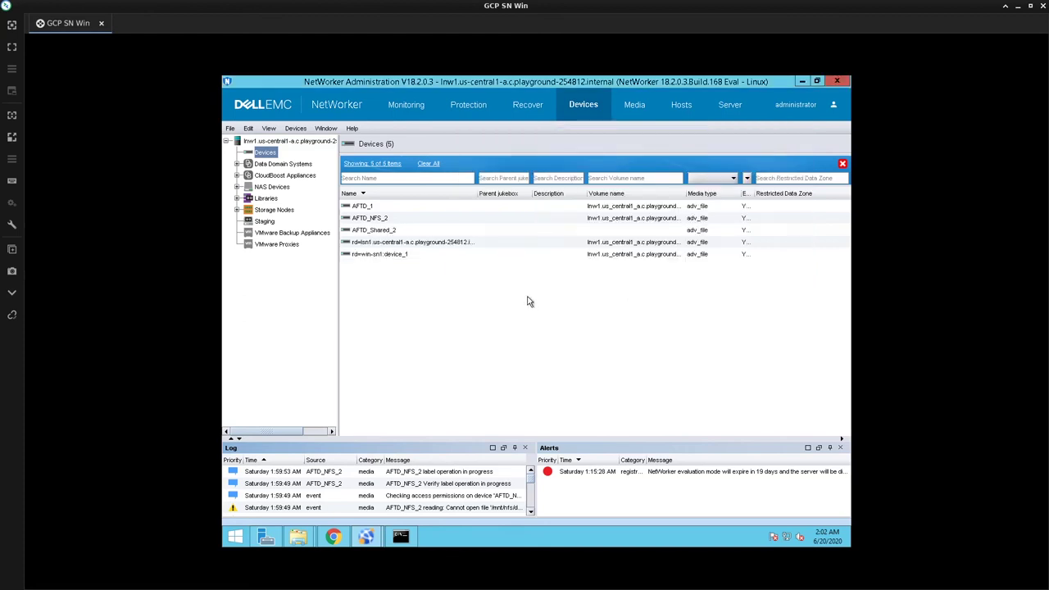
Step: Mount the volume on the AFTD_Shared_2 device
left_click(439, 231)
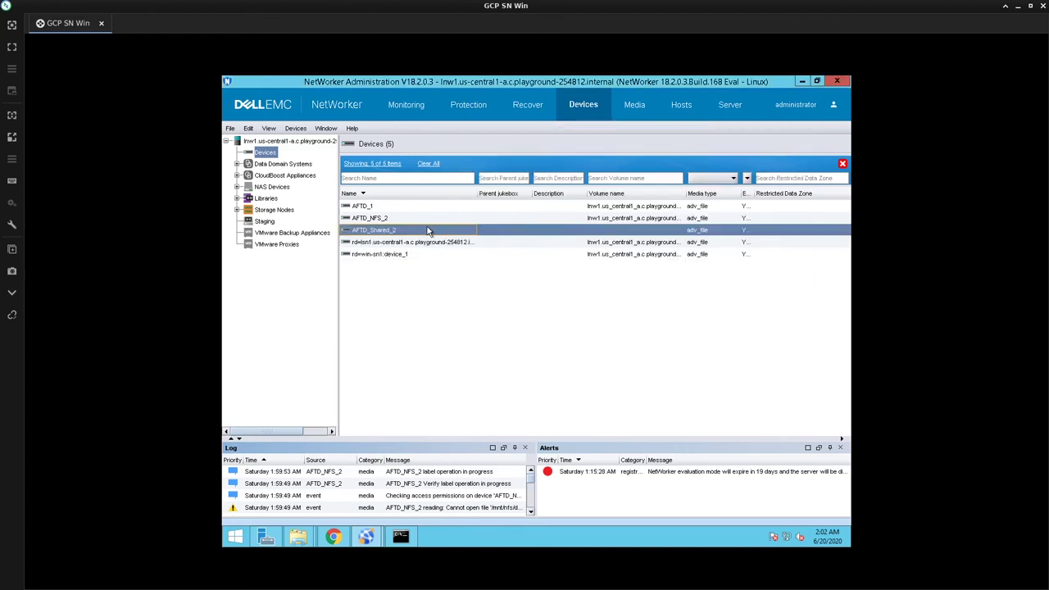
right_click(608, 236)
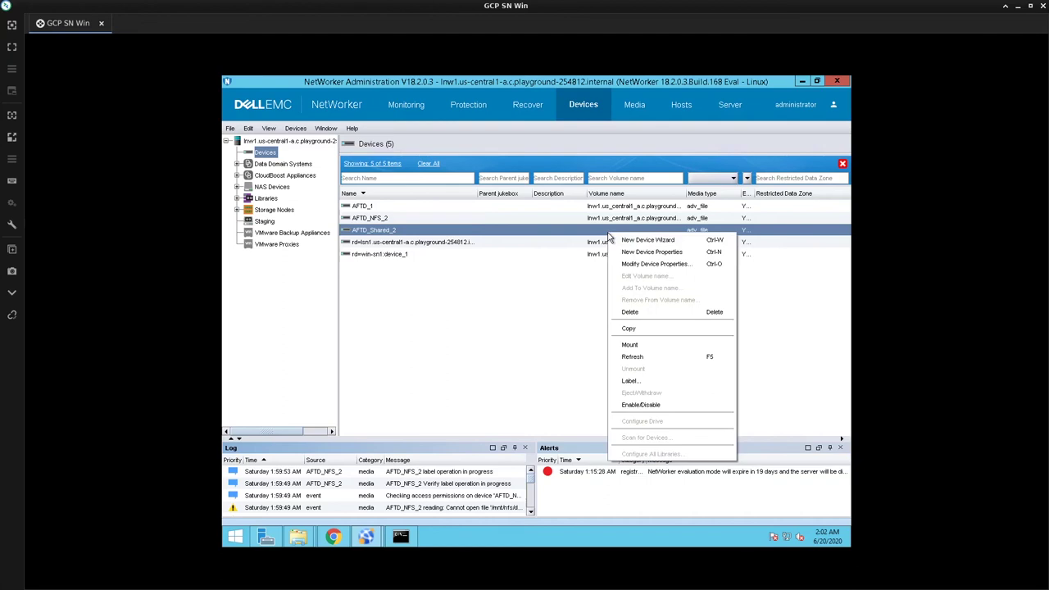
left_click(647, 345)
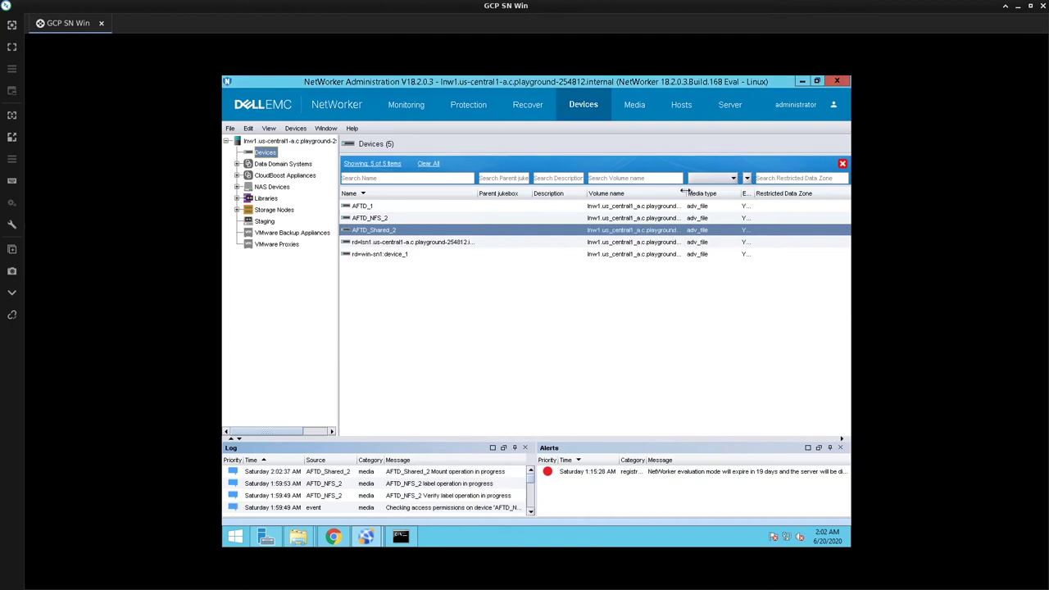
Step: Compare the full volume names of AFTD_1 and AFTD_Shared_2 by sorting the devices on a widened Volume name column and selecting both
left_click_drag(686, 192, 799, 193)
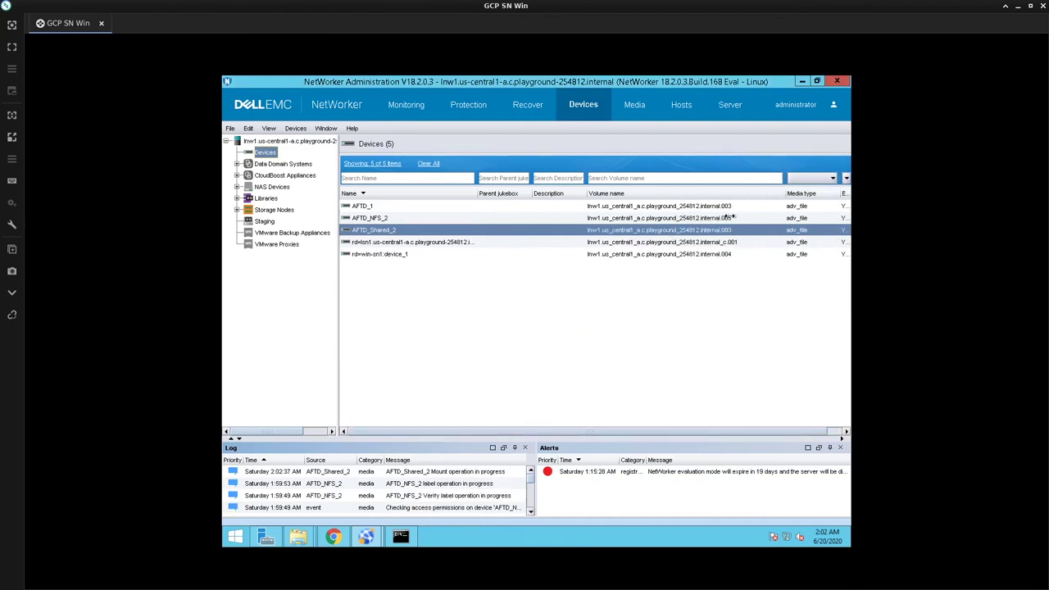
left_click(725, 197)
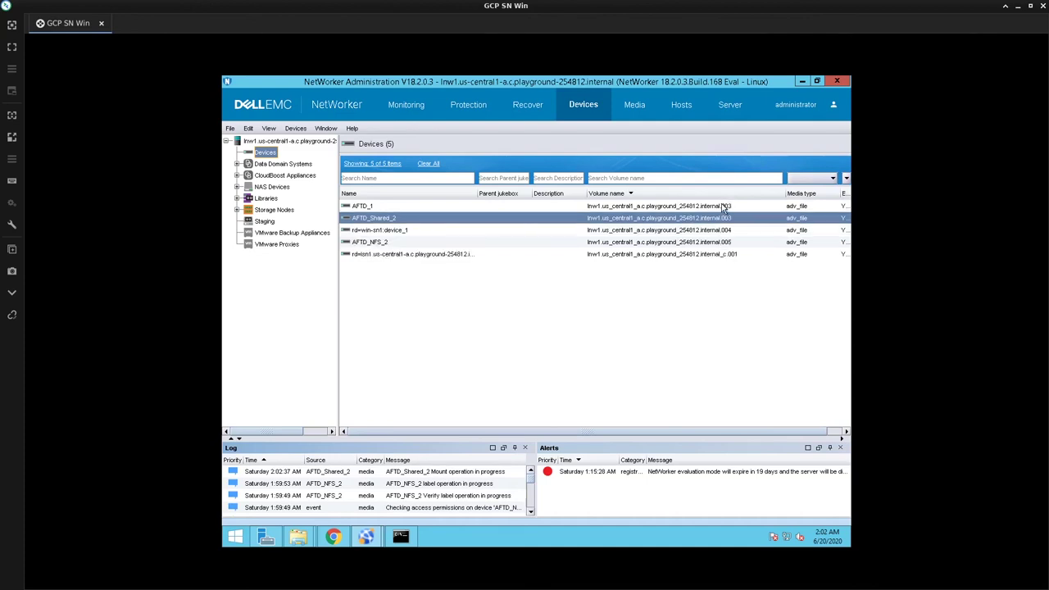
key("shift+Up")
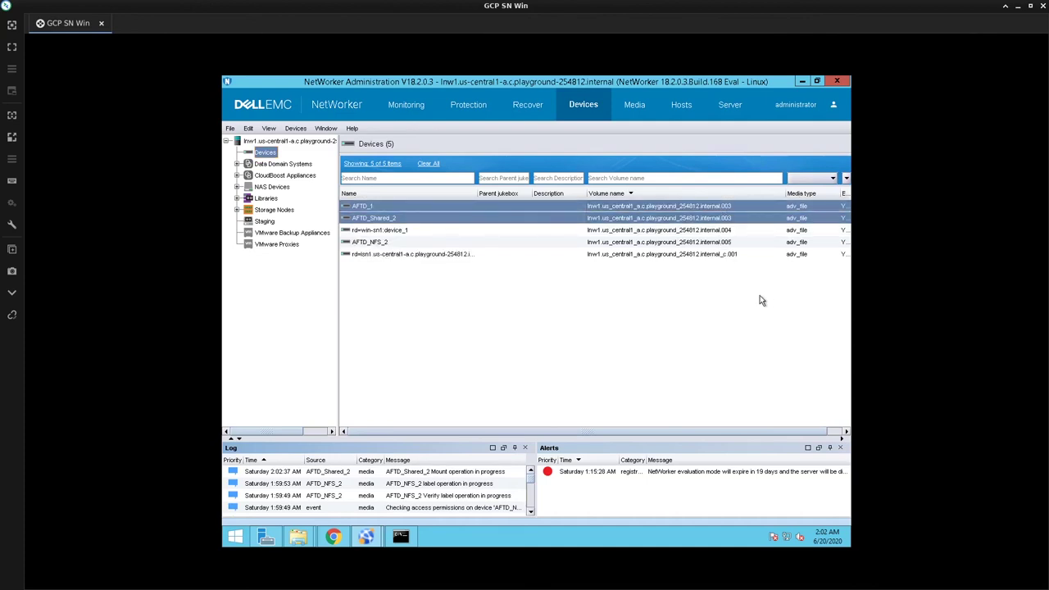